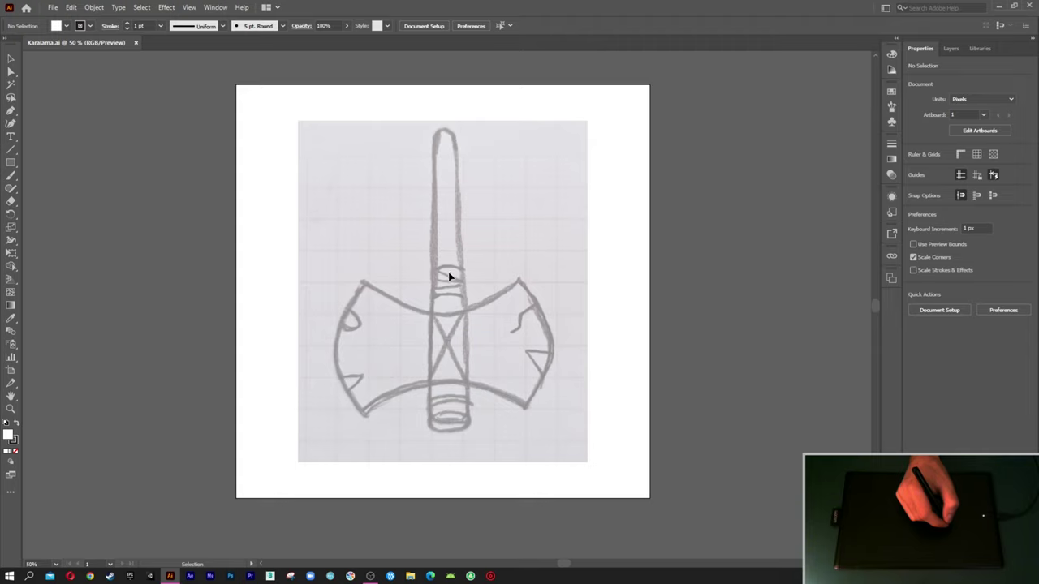
Step: Trace the axe head's left edge and its two notches with the Curvature tool, upper-left to bottom-left tip
{"action": "left_click", "coordinate": [11, 124]}
{"action": "scroll", "coordinate": [456, 321], "scroll_direction": "up", "scroll_amount": 1, "text": "alt"}
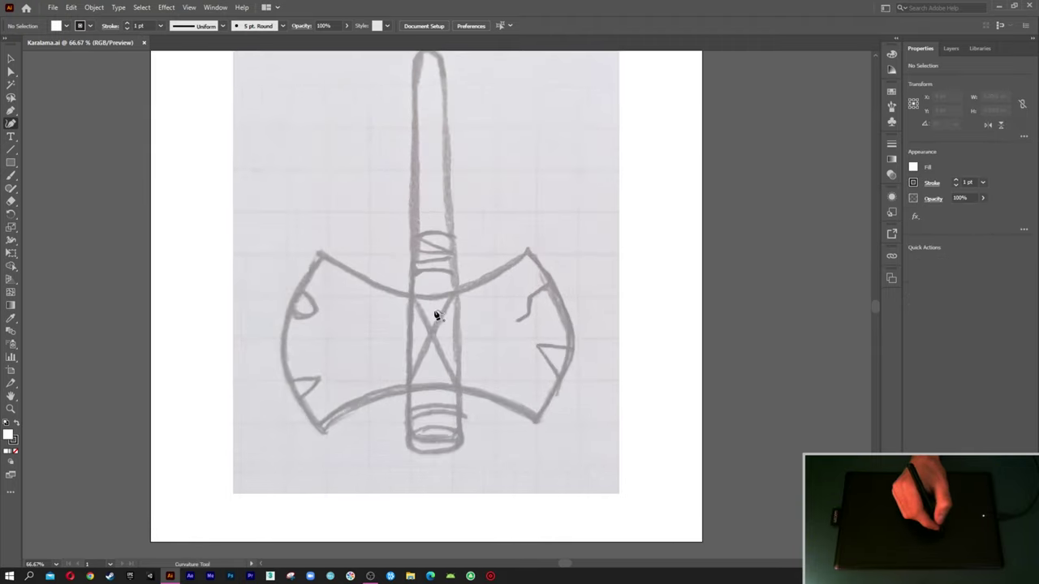
{"action": "left_click", "coordinate": [335, 282]}
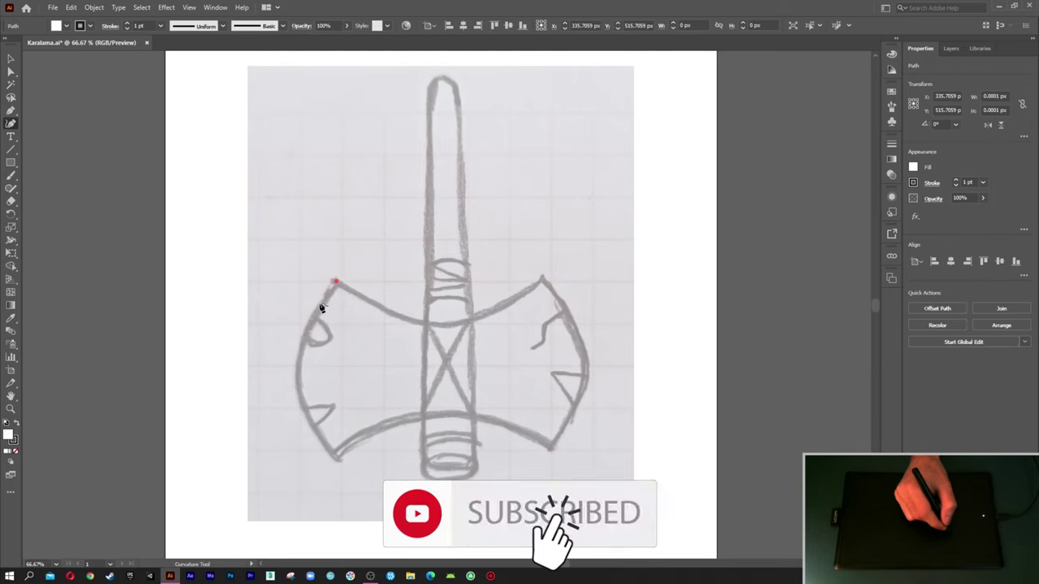
{"action": "left_click", "coordinate": [321, 300]}
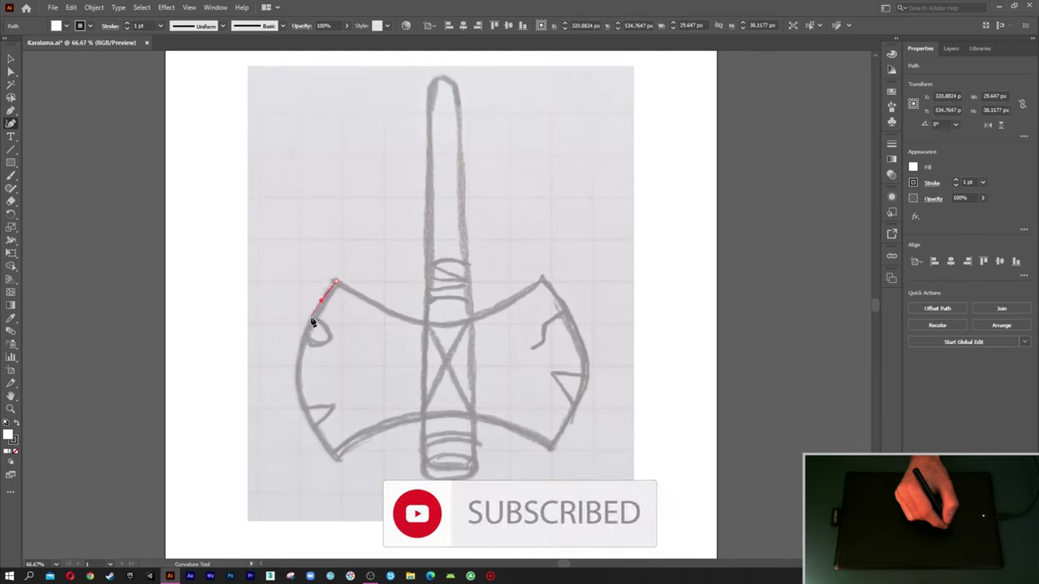
{"action": "left_click", "coordinate": [311, 319]}
{"action": "left_click", "coordinate": [329, 338]}
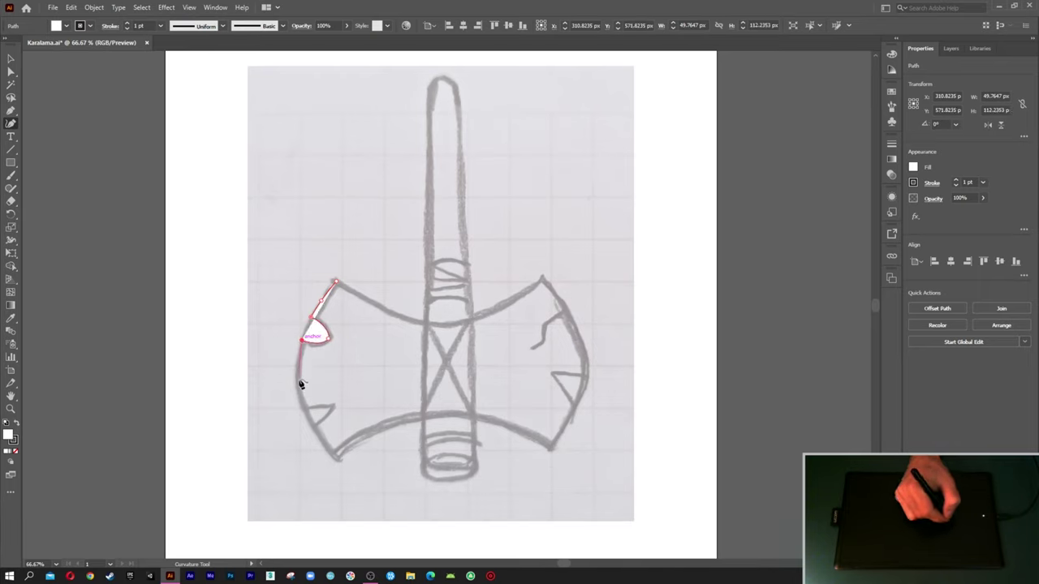
{"action": "left_click", "coordinate": [299, 380]}
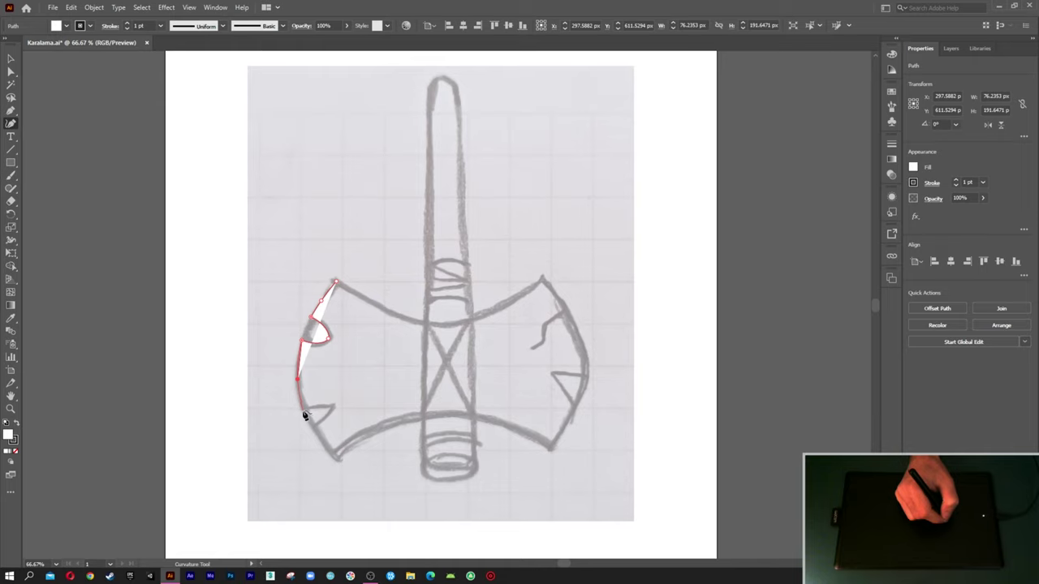
{"action": "left_click", "coordinate": [305, 413]}
{"action": "left_click", "coordinate": [331, 405]}
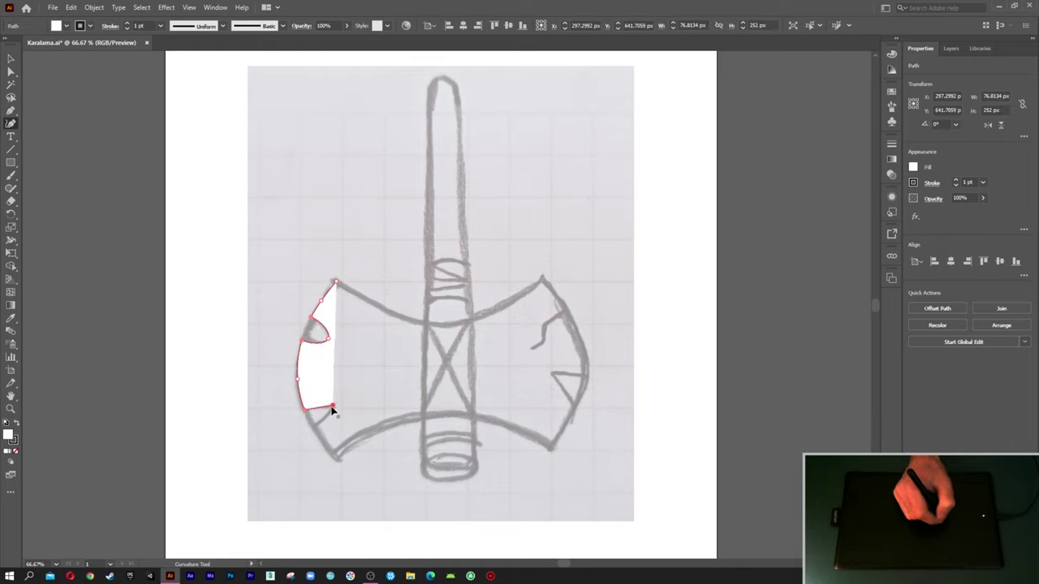
{"action": "left_click", "coordinate": [316, 433]}
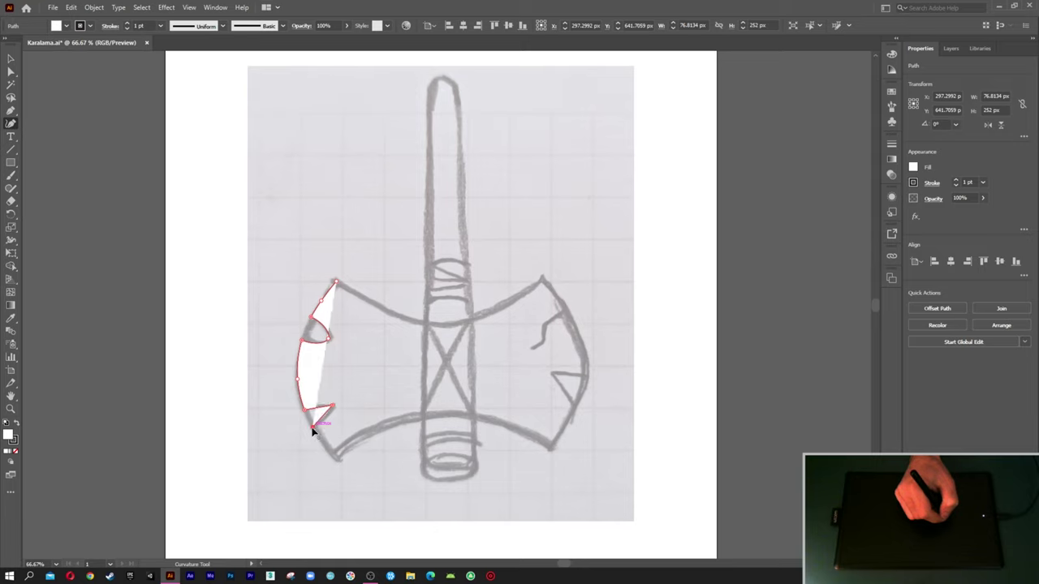
{"action": "left_click", "coordinate": [340, 462]}
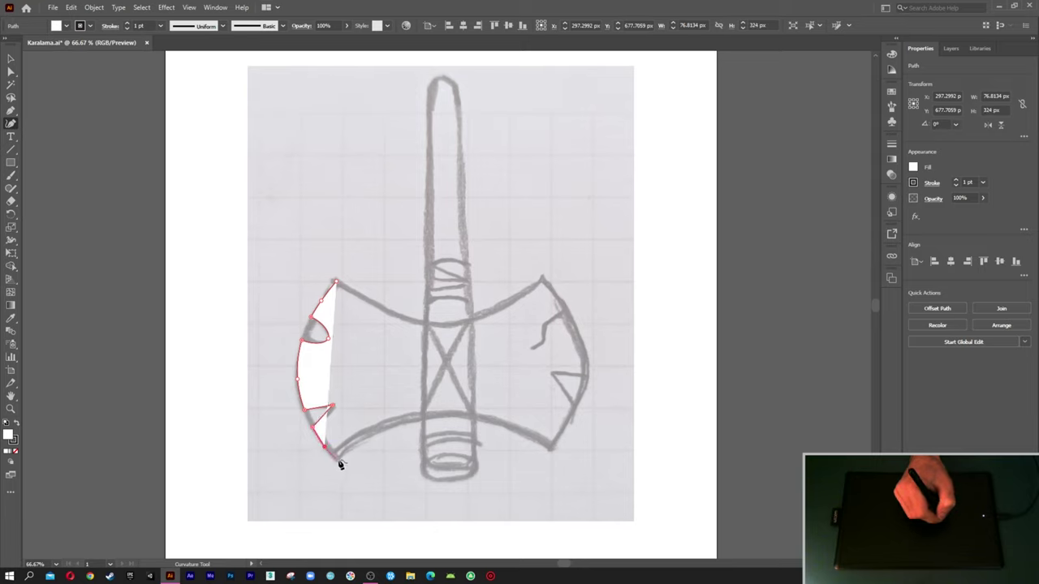
{"action": "left_click", "coordinate": [337, 461]}
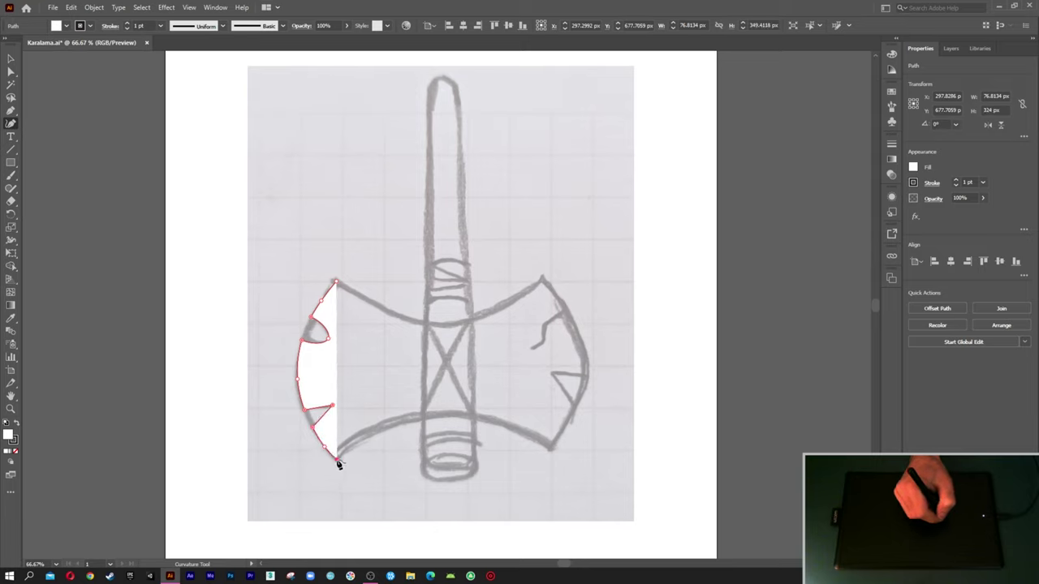
Step: Trace the curved bottom, right-side notch and inward-curving top, closing the outline at its start
{"action": "left_click", "coordinate": [443, 416]}
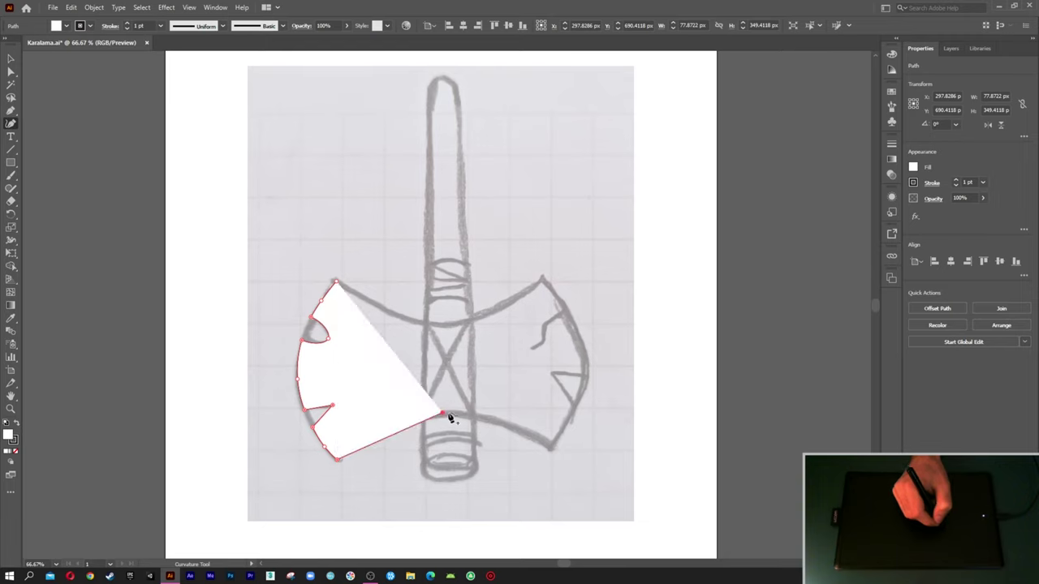
{"action": "left_click", "coordinate": [550, 451]}
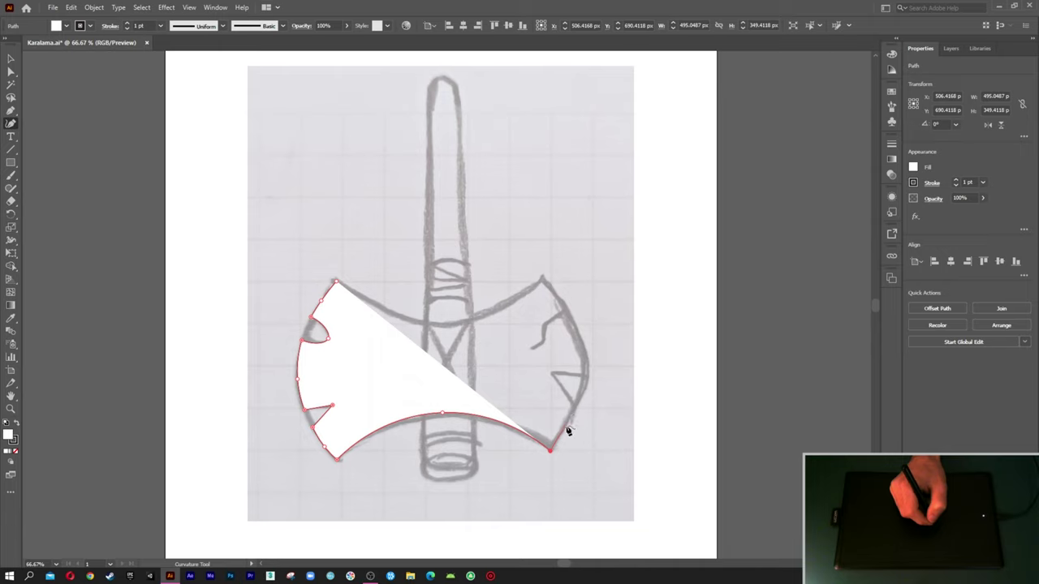
{"action": "left_click", "coordinate": [568, 423]}
{"action": "left_click", "coordinate": [574, 408]}
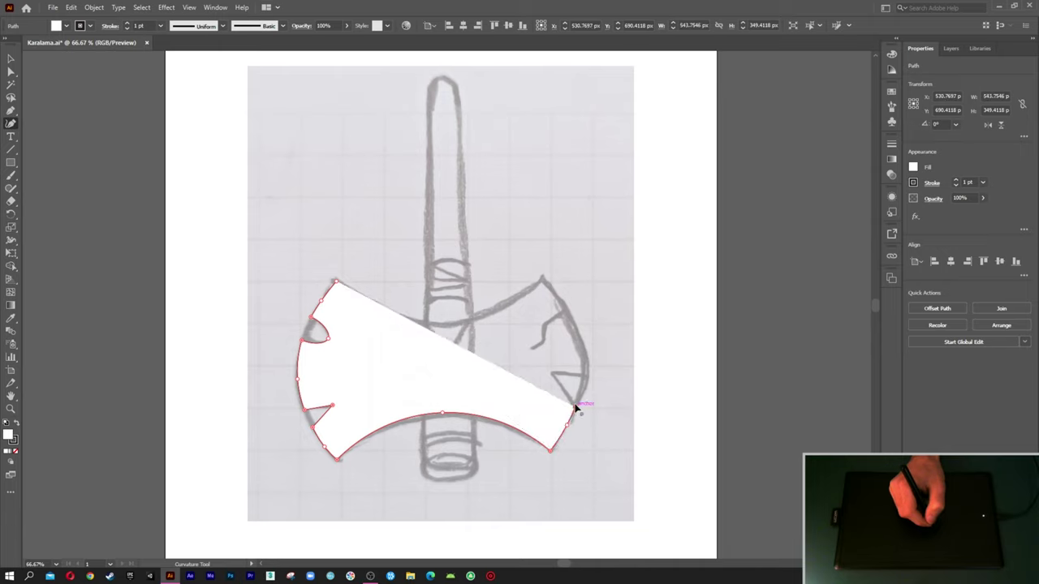
{"action": "left_click", "coordinate": [552, 375]}
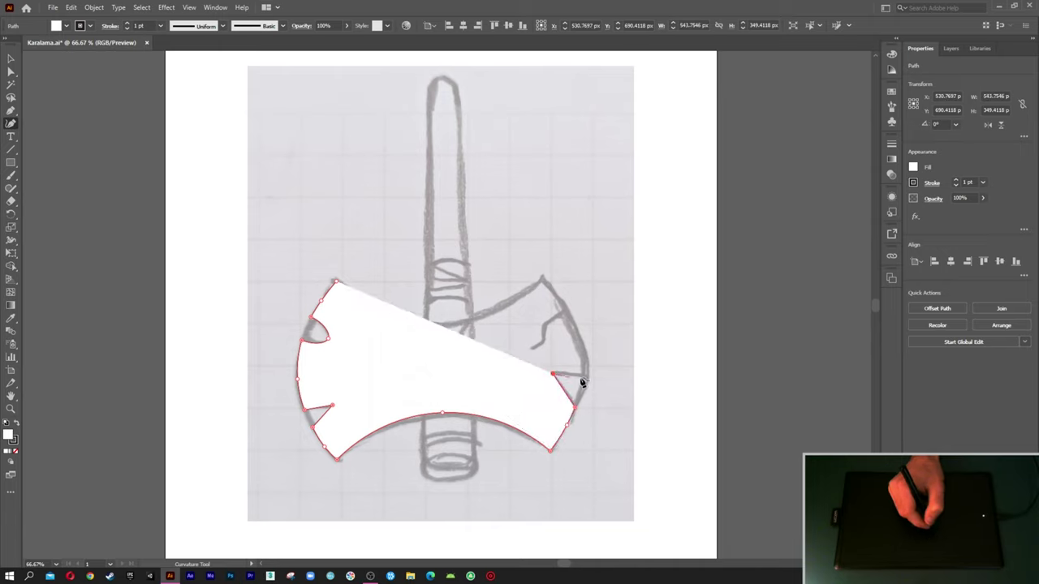
{"action": "left_click", "coordinate": [584, 376]}
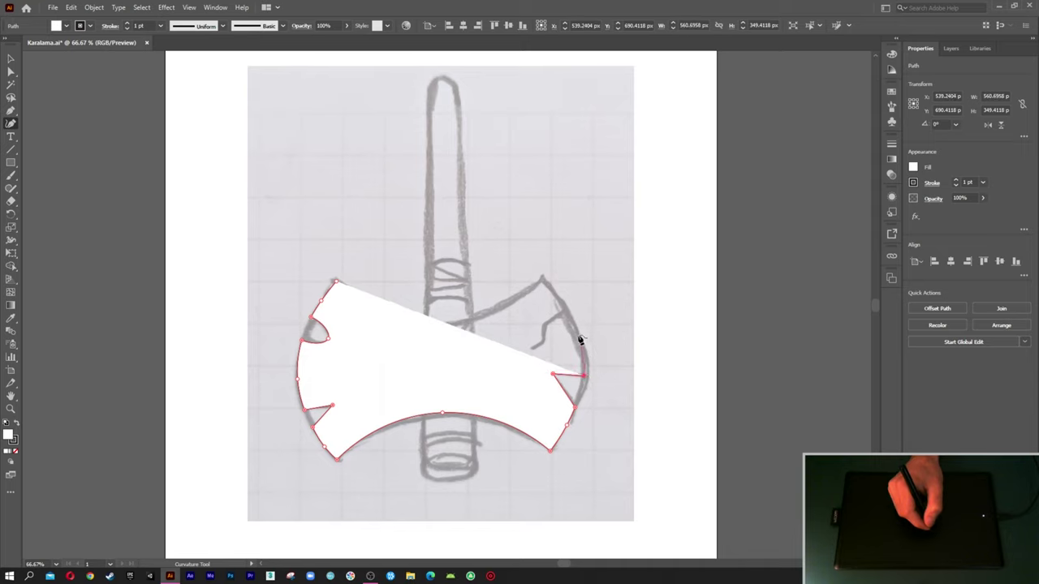
{"action": "left_click", "coordinate": [577, 329]}
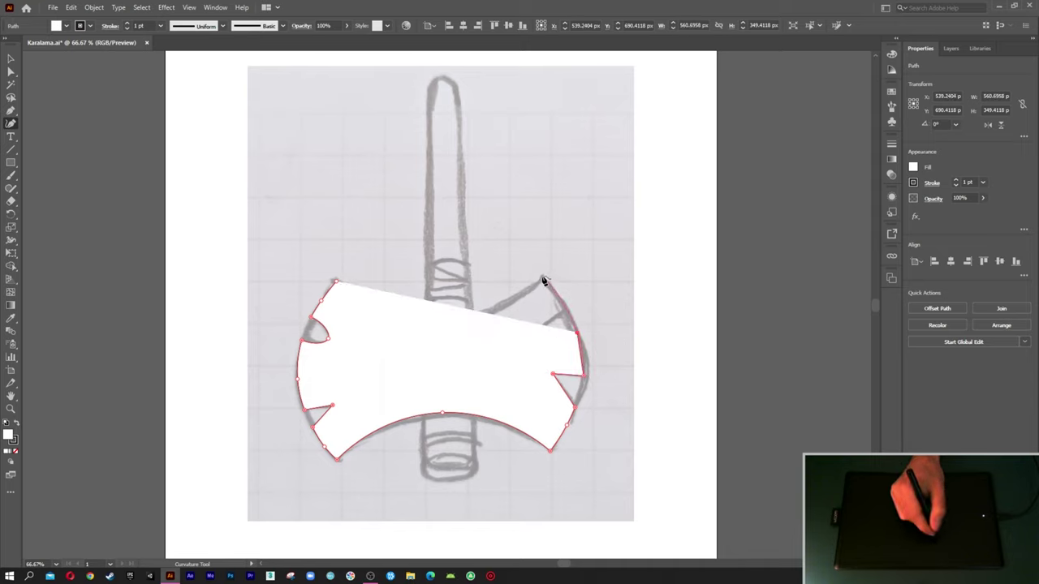
{"action": "left_click", "coordinate": [542, 277]}
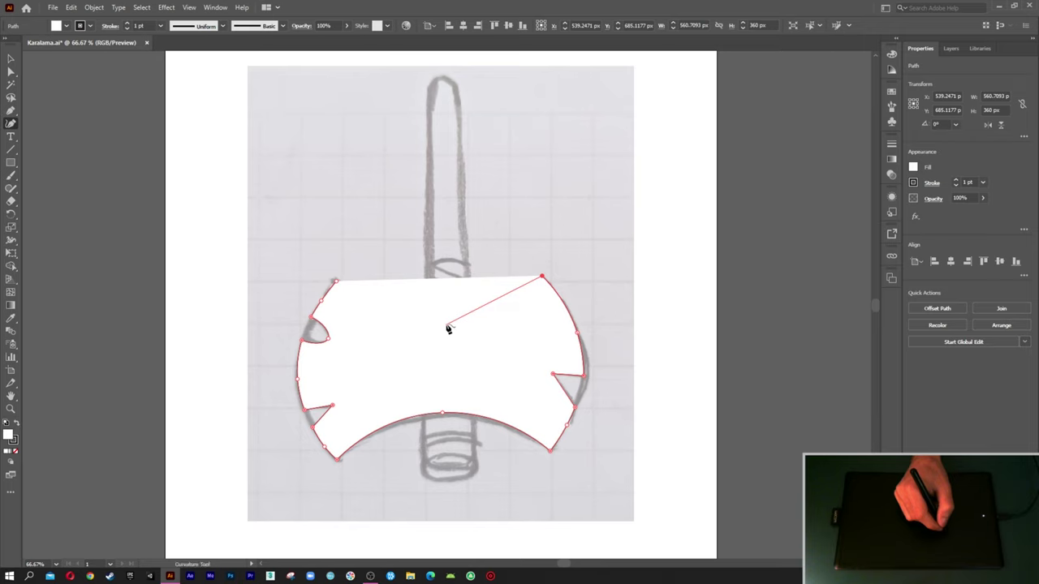
{"action": "left_click", "coordinate": [447, 325]}
{"action": "left_click", "coordinate": [335, 286]}
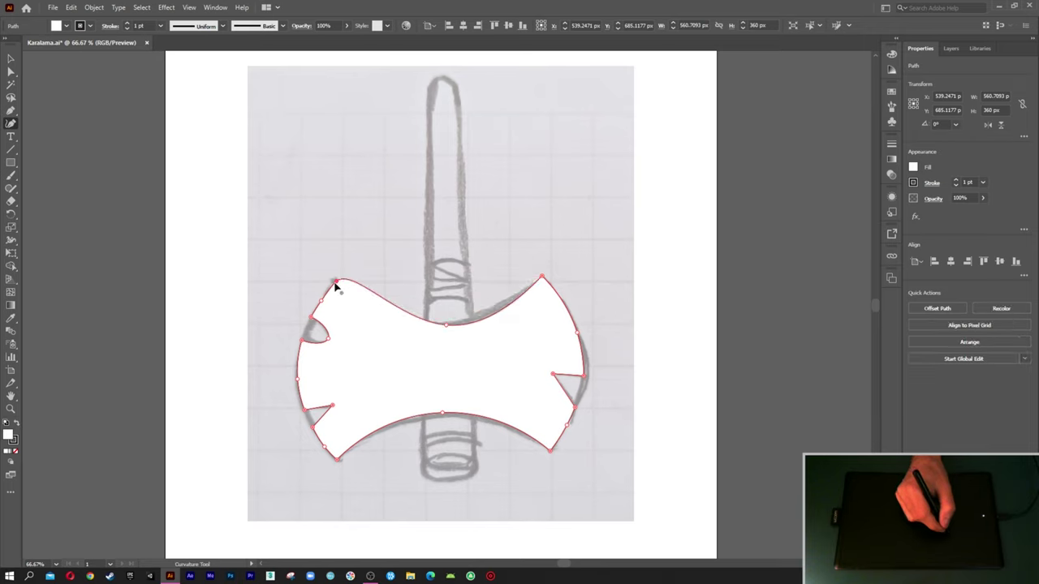
Step: Set the axe head's fill to None and give it a thick black brush stroke at 0.25 pt
{"action": "key", "text": "v"}
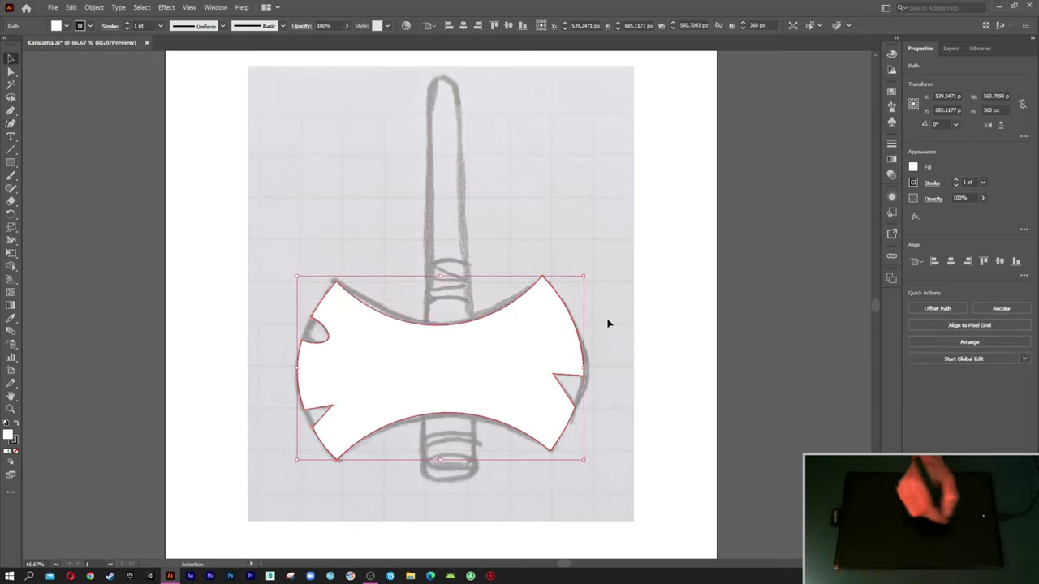
{"action": "left_click", "coordinate": [914, 168]}
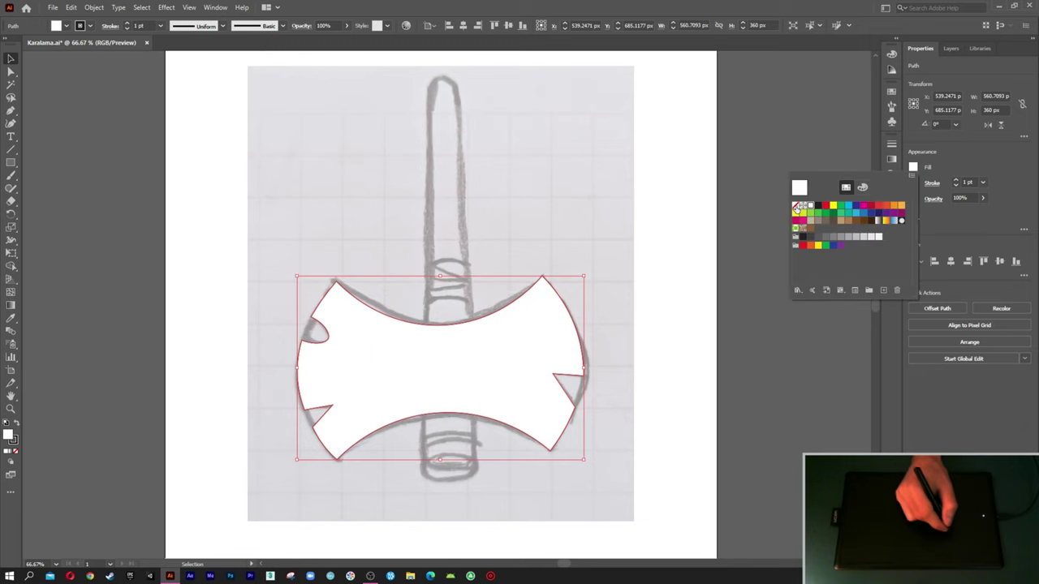
{"action": "left_click", "coordinate": [797, 207]}
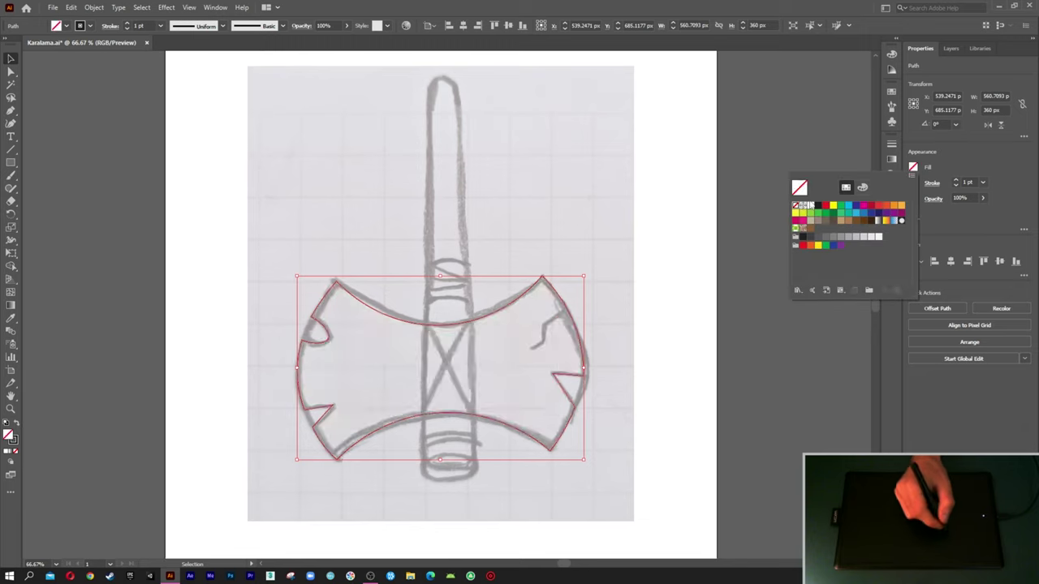
{"action": "left_click", "coordinate": [891, 111]}
{"action": "left_click", "coordinate": [827, 196]}
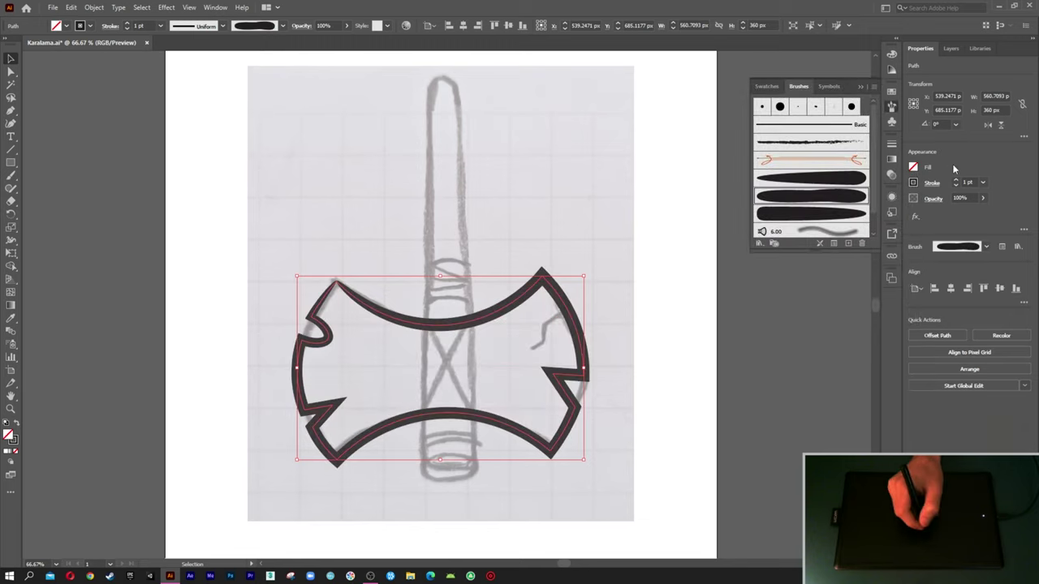
{"action": "left_click", "coordinate": [956, 185]}
{"action": "left_click", "coordinate": [955, 185]}
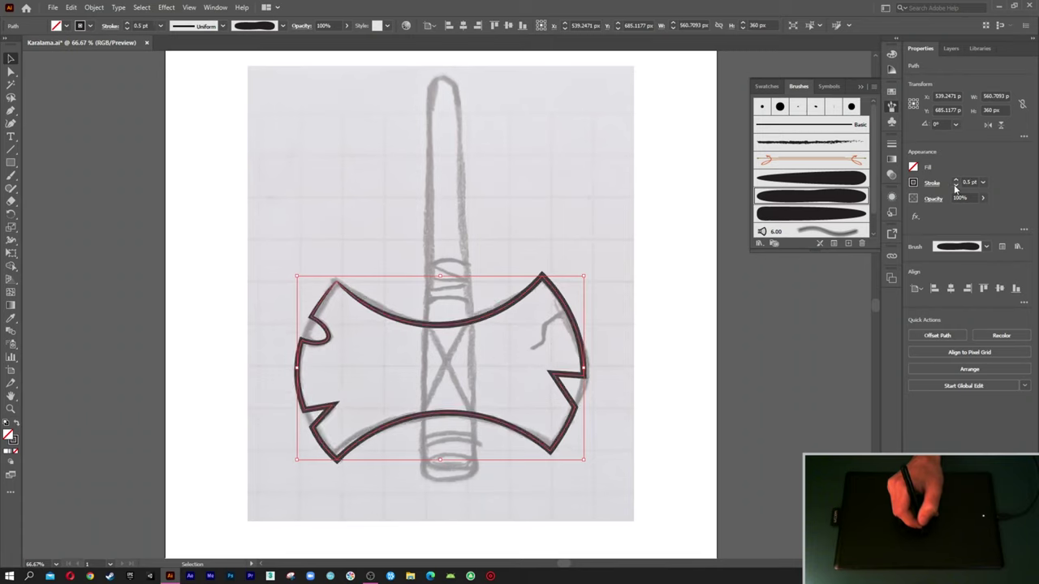
{"action": "left_click", "coordinate": [627, 301]}
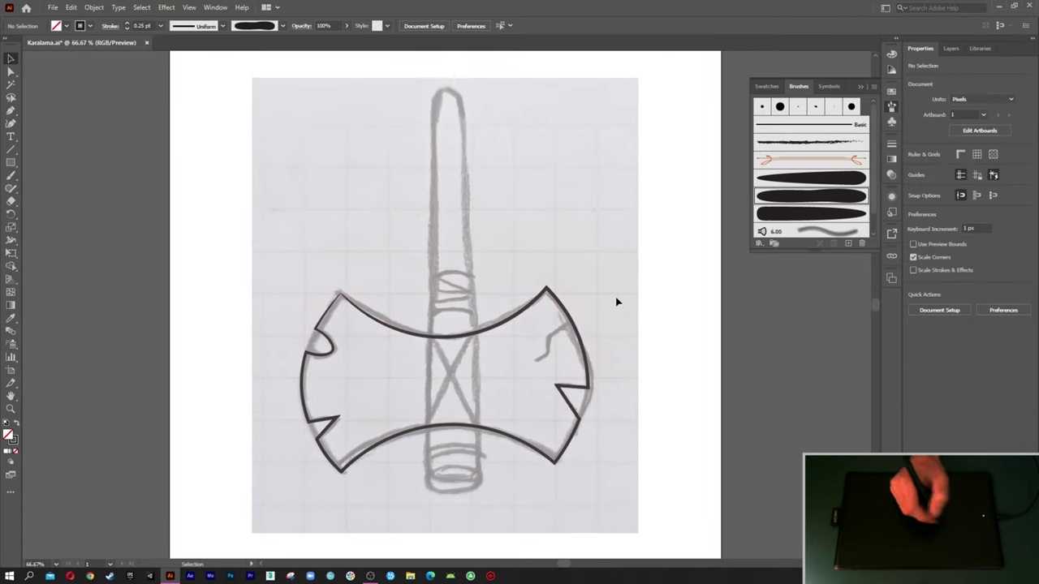
{"action": "left_click", "coordinate": [11, 111]}
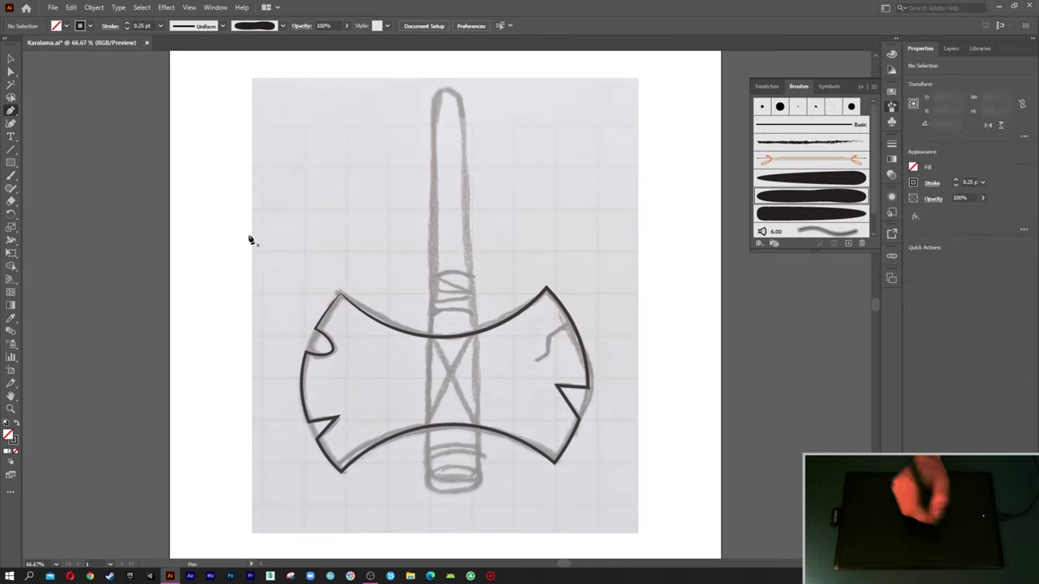
Step: Pen-trace the handle from bottom-left up to a rounded top, down the right side, closing along the base
{"action": "left_click", "coordinate": [426, 481]}
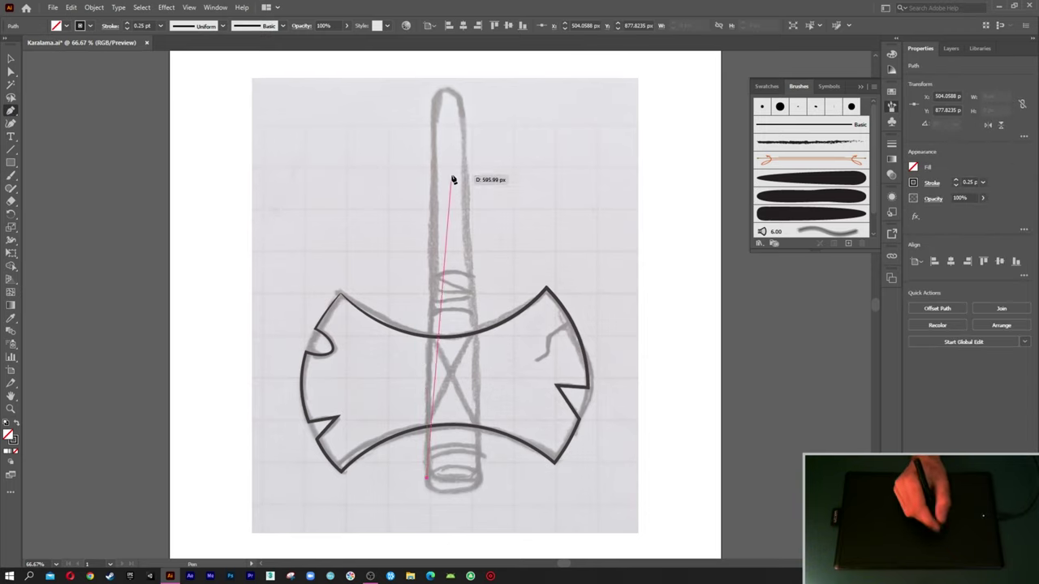
{"action": "left_click", "coordinate": [435, 103]}
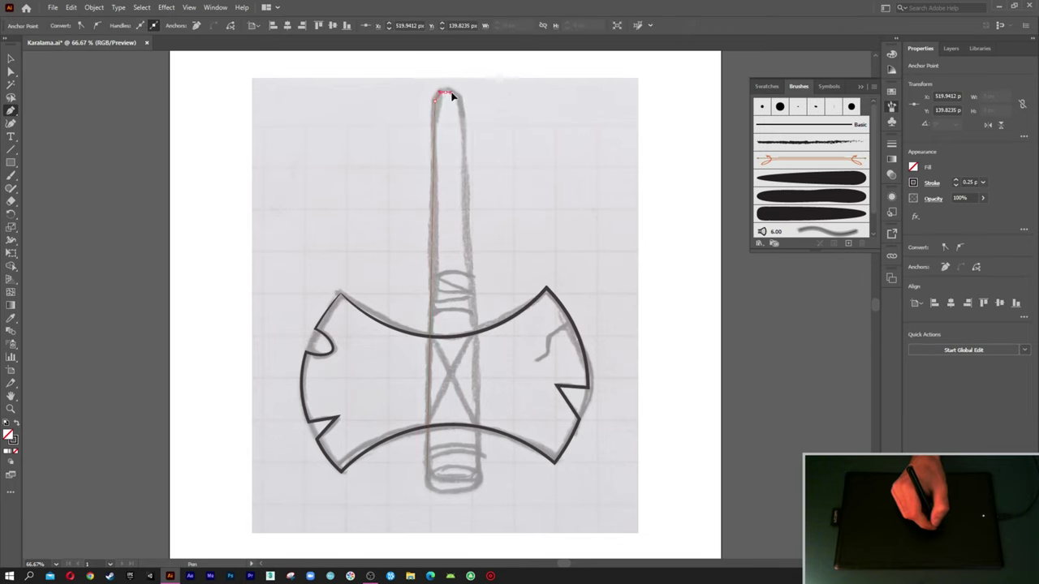
{"action": "left_click", "coordinate": [460, 98]}
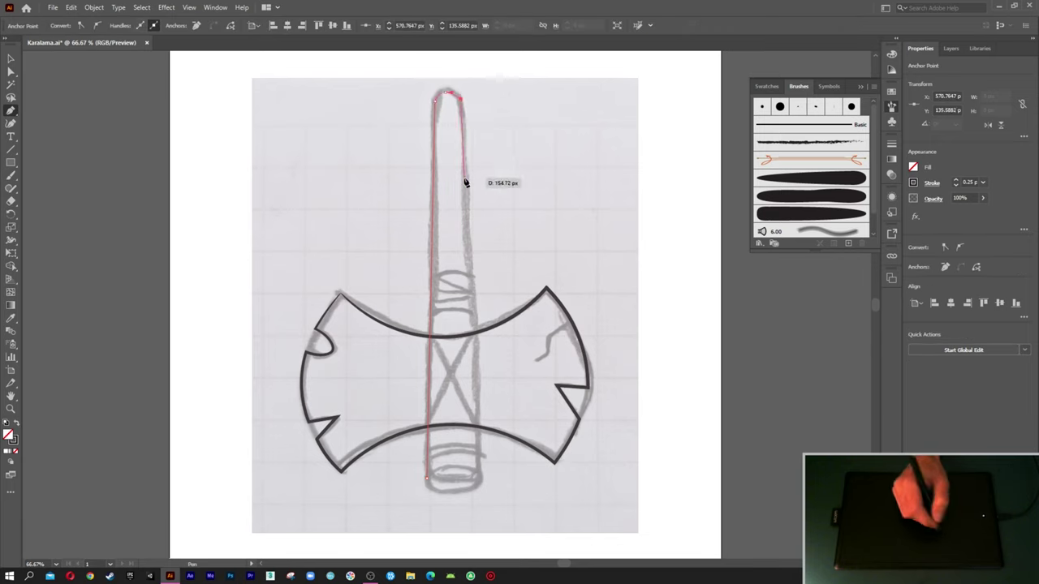
{"action": "left_click", "coordinate": [482, 481]}
{"action": "left_click", "coordinate": [427, 481]}
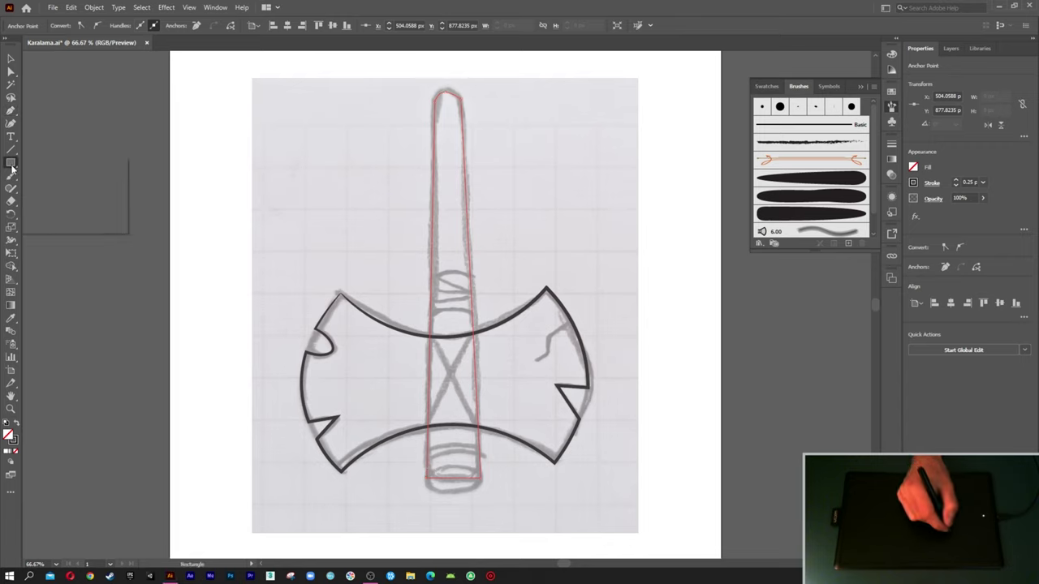
{"action": "left_click_drag", "start_coordinate": [10, 165], "coordinate": [41, 189]}
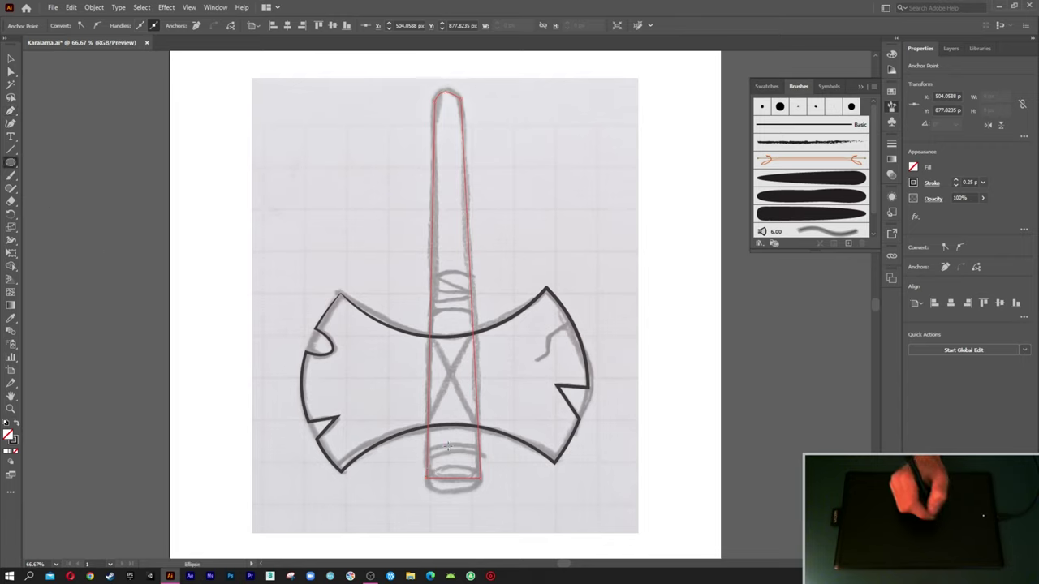
Step: Draw a flat ellipse at the handle base and give handle and ellipse a tapered 0.25 pt brush stroke
{"action": "left_click_drag", "start_coordinate": [424, 479], "coordinate": [484, 491]}
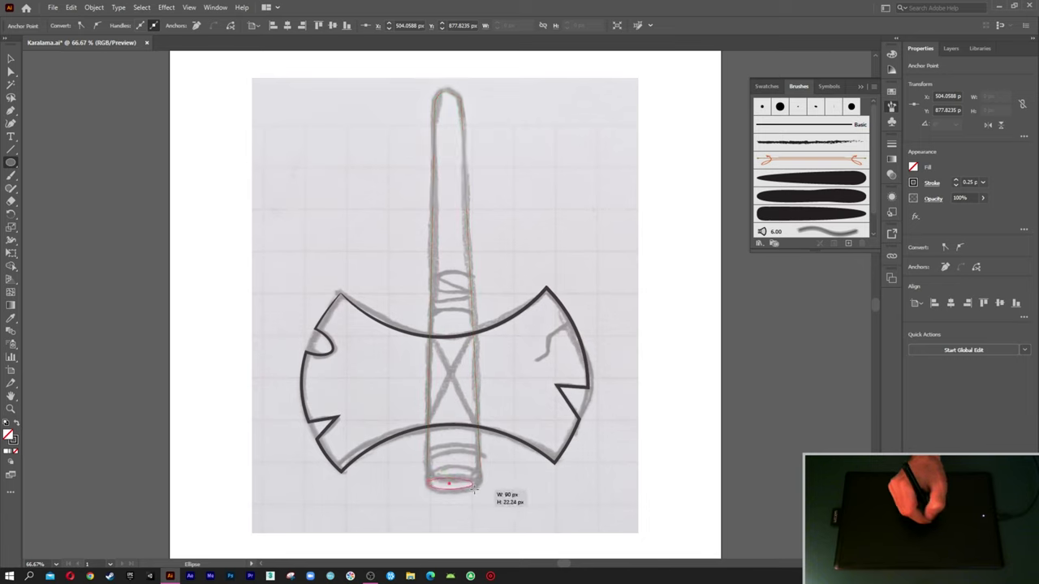
{"action": "key", "text": "v"}
{"action": "left_click", "coordinate": [481, 449]}
{"action": "left_click", "coordinate": [814, 195]}
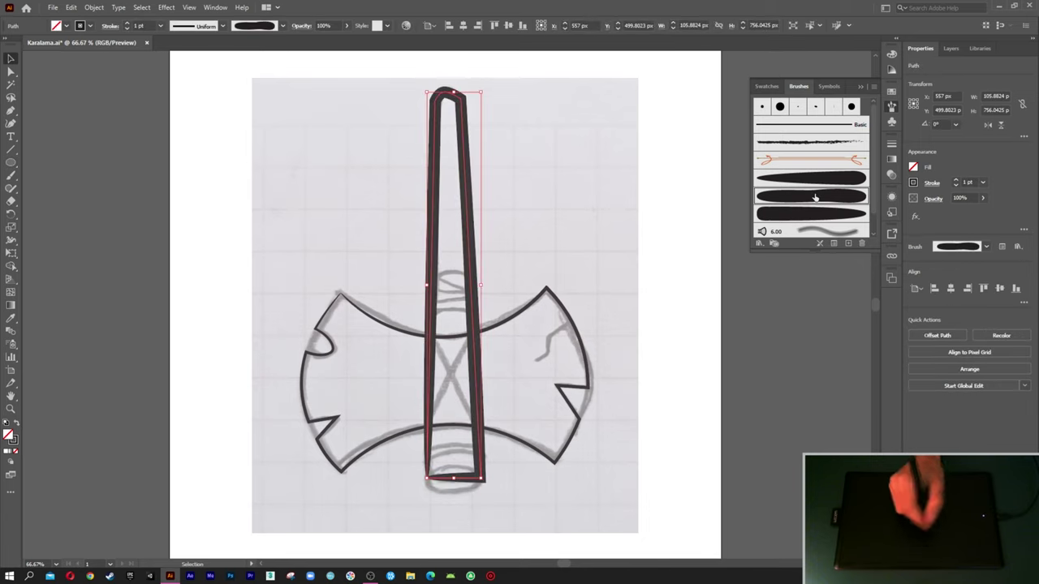
{"action": "left_click", "coordinate": [956, 185]}
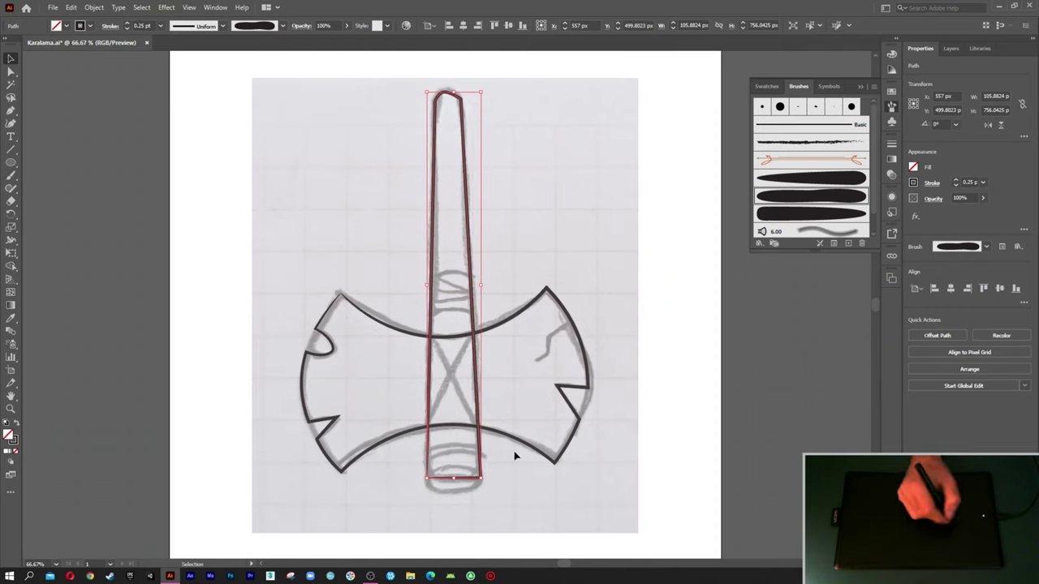
{"action": "left_click", "coordinate": [476, 485]}
{"action": "left_click", "coordinate": [780, 202]}
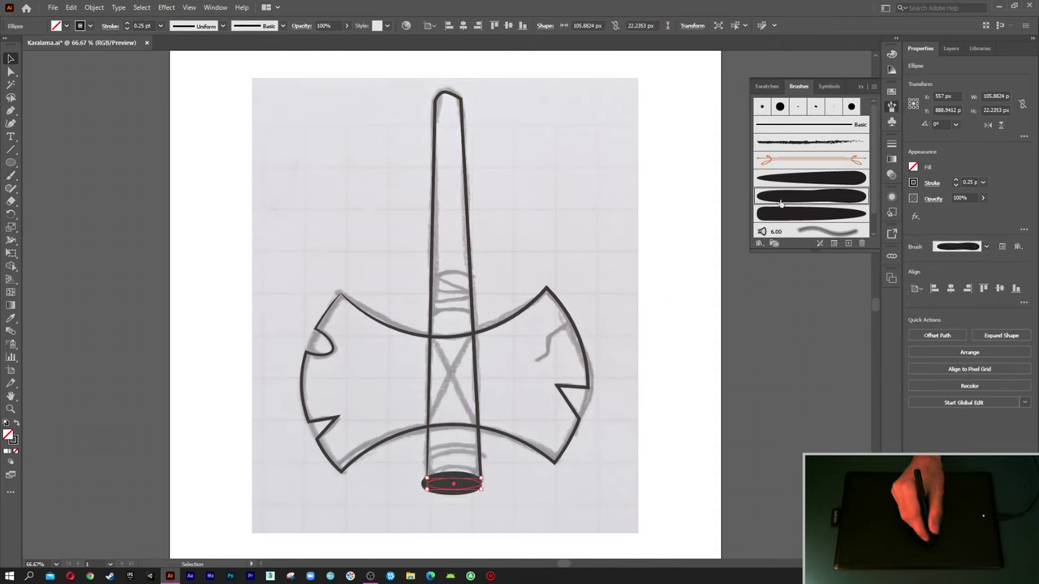
{"action": "left_click", "coordinate": [956, 185]}
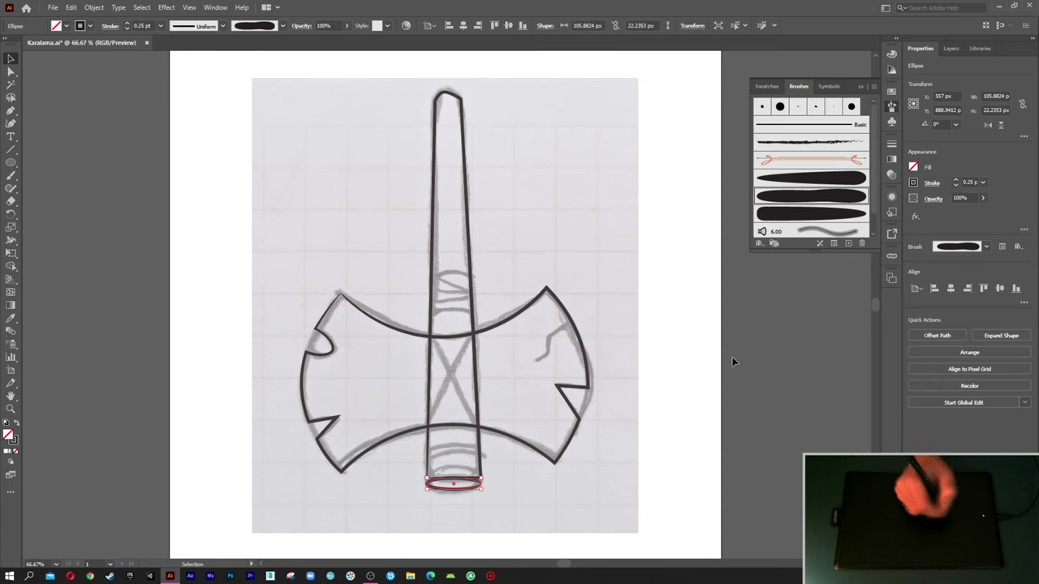
{"action": "key", "text": "ctrl+equal"}
Step: Drag the base ellipse's top edge up to make it taller and nudge it right
{"action": "scroll", "coordinate": [458, 511], "scroll_direction": "up", "scroll_amount": 1}
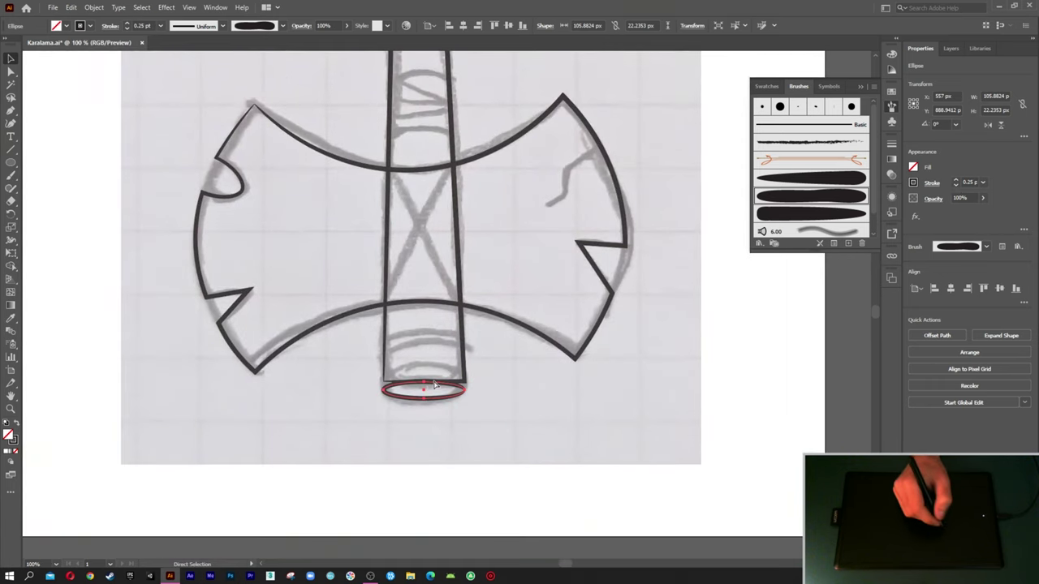
{"action": "key", "text": "ctrl+equal"}
{"action": "scroll", "coordinate": [438, 387], "scroll_direction": "up", "scroll_amount": 3}
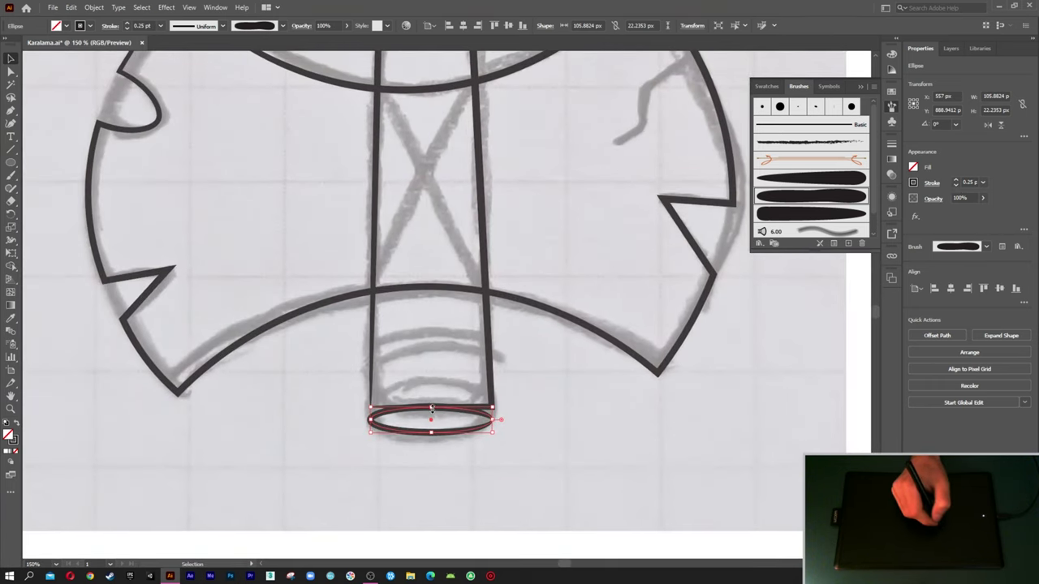
{"action": "left_click_drag", "start_coordinate": [431, 408], "coordinate": [431, 392]}
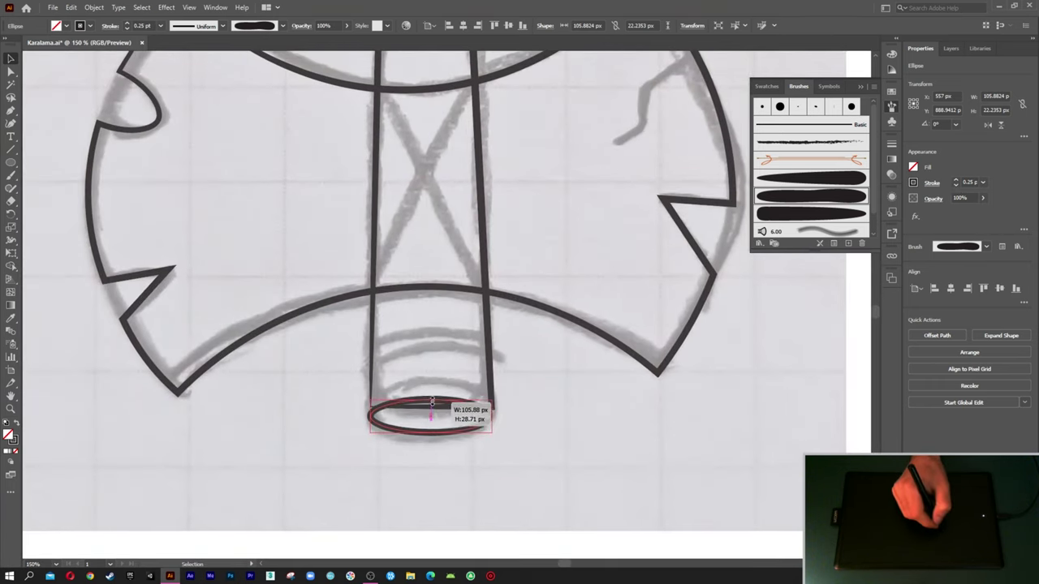
{"action": "left_click", "coordinate": [477, 456]}
{"action": "scroll", "coordinate": [470, 454], "scroll_direction": "up", "scroll_amount": 1}
{"action": "left_click", "coordinate": [466, 442]}
{"action": "key", "text": "Right"}
{"action": "key", "text": "Right"}
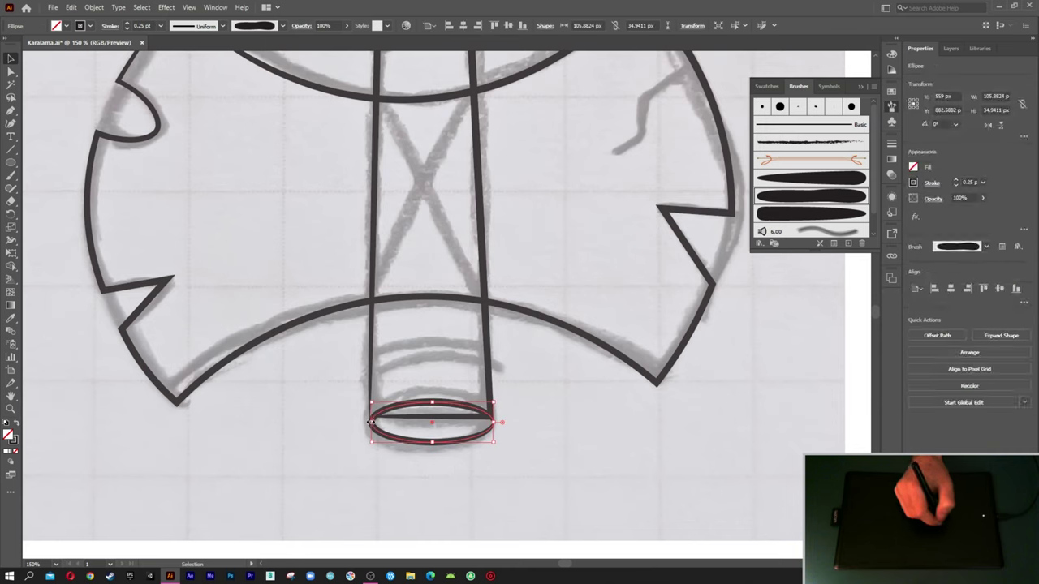
Step: Move the ellipse's left anchor onto the handle's edge and fit the artboard back into view
{"action": "key", "text": "a"}
{"action": "left_click", "coordinate": [371, 422]}
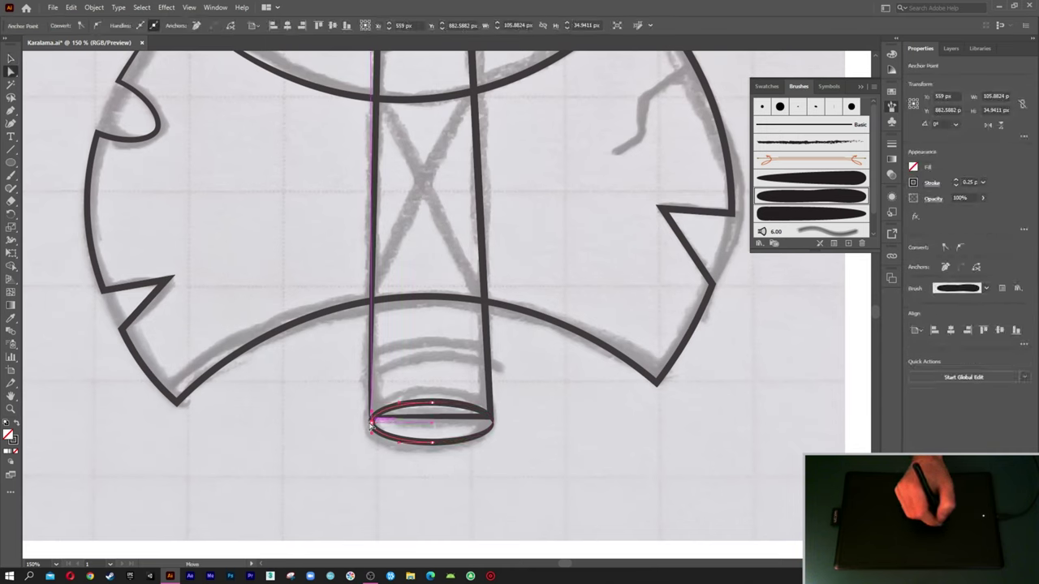
{"action": "left_click_drag", "start_coordinate": [371, 422], "coordinate": [370, 422]}
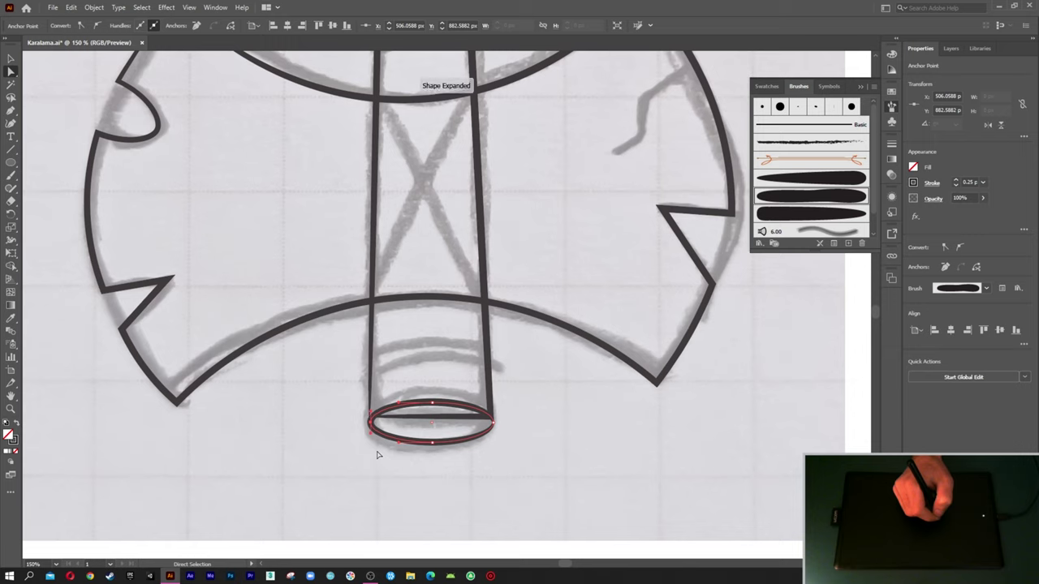
{"action": "left_click", "coordinate": [328, 456]}
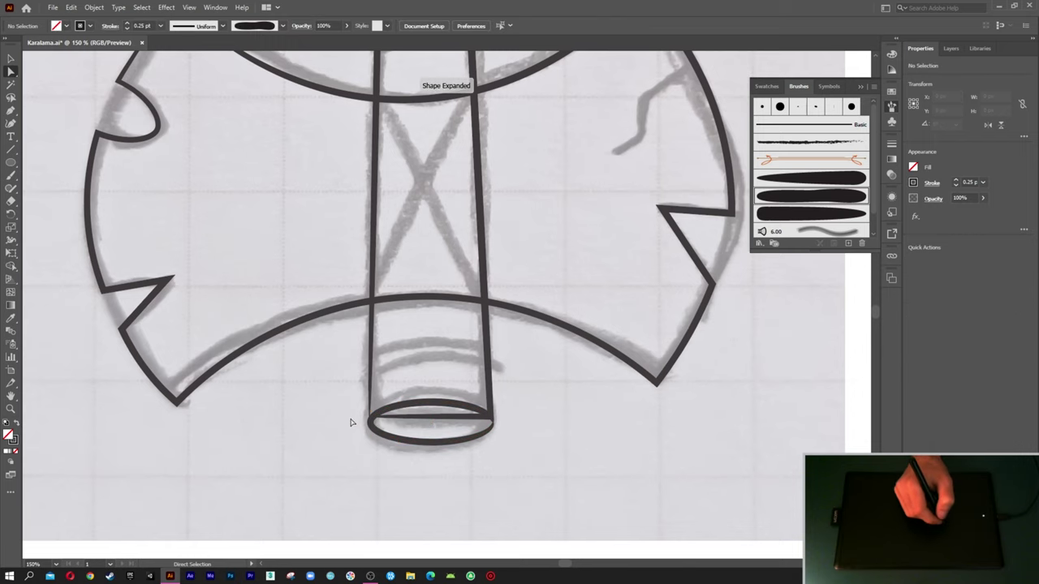
{"action": "key", "text": "v"}
{"action": "key", "text": "ctrl+0"}
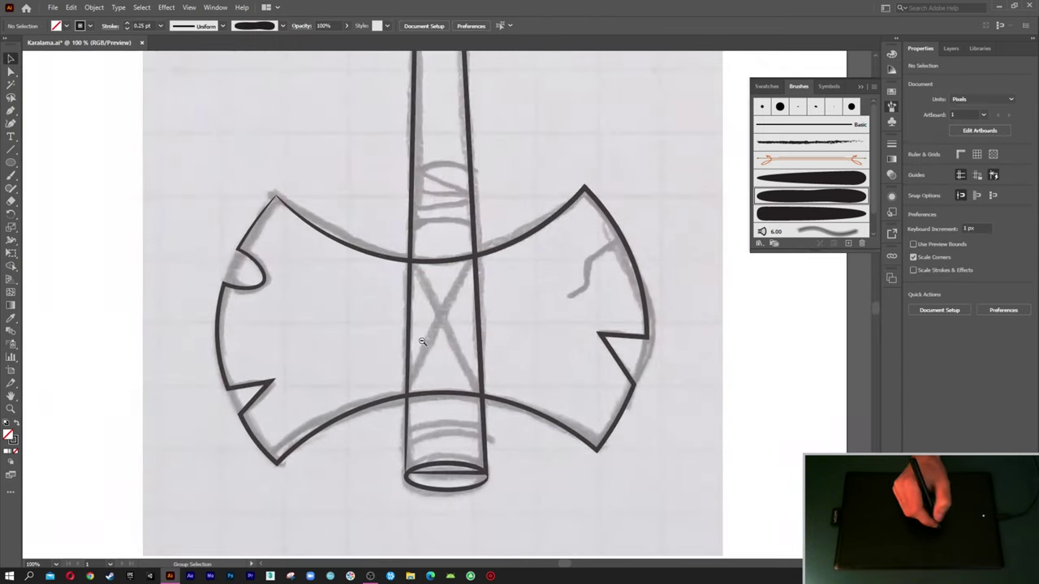
Step: Drag the handle's top bounding-box edge upward so its rounded top sits well above the sketched shaft
{"action": "key", "text": "ctrl+minus"}
{"action": "left_click_drag", "start_coordinate": [417, 359], "coordinate": [395, 390]}
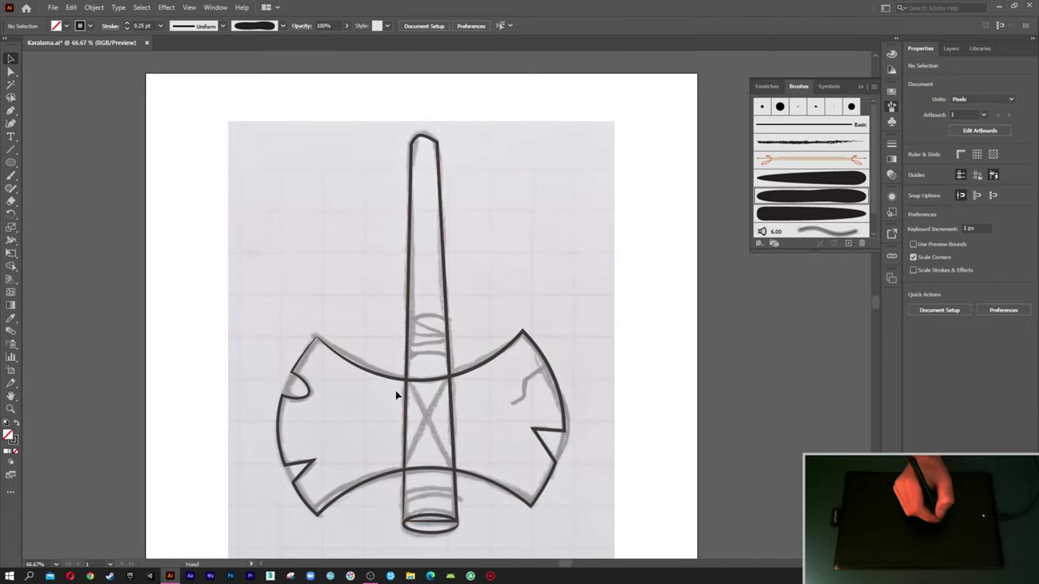
{"action": "left_click", "coordinate": [439, 227]}
{"action": "left_click_drag", "start_coordinate": [428, 134], "coordinate": [430, 93]}
{"action": "left_click", "coordinate": [480, 162]}
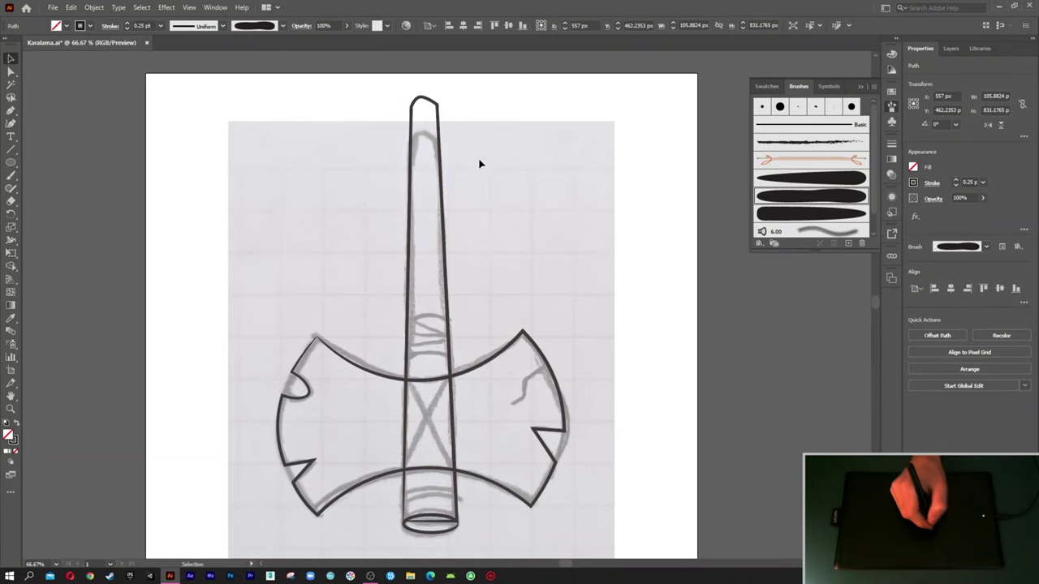
{"action": "scroll", "coordinate": [471, 127], "scroll_direction": "down", "scroll_amount": 2}
{"action": "left_click", "coordinate": [444, 348]}
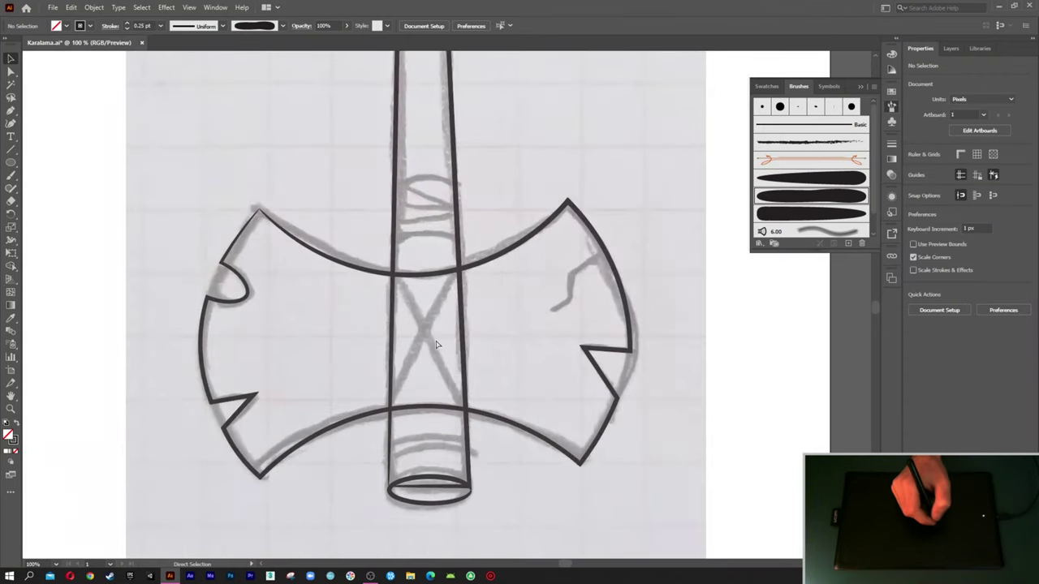
Step: Pen-draw two narrow closed diagonal strips crossing in an X over the handle inside the axe head
{"action": "left_click_drag", "start_coordinate": [443, 347], "coordinate": [425, 334]}
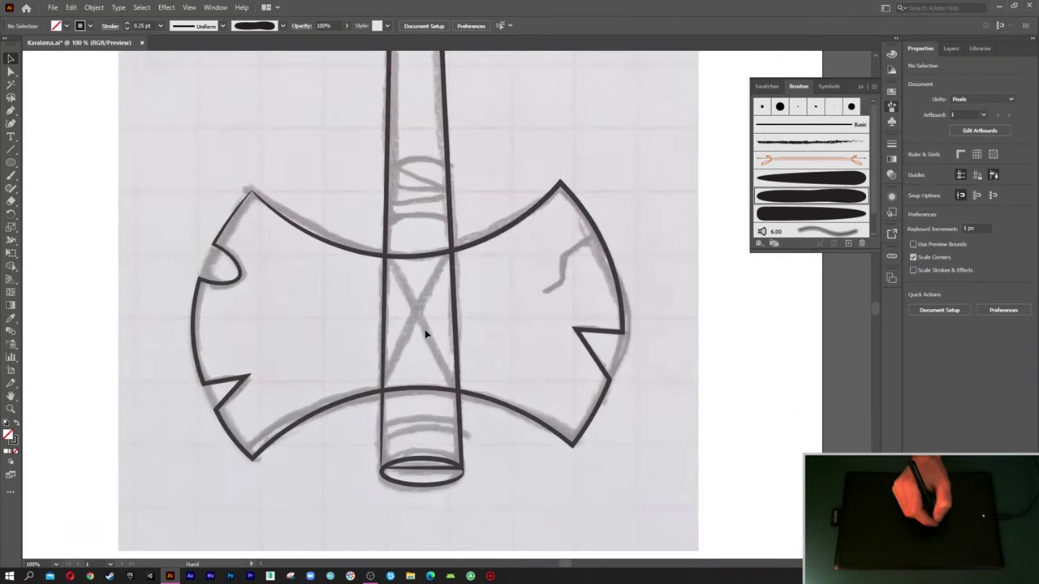
{"action": "left_click", "coordinate": [12, 111]}
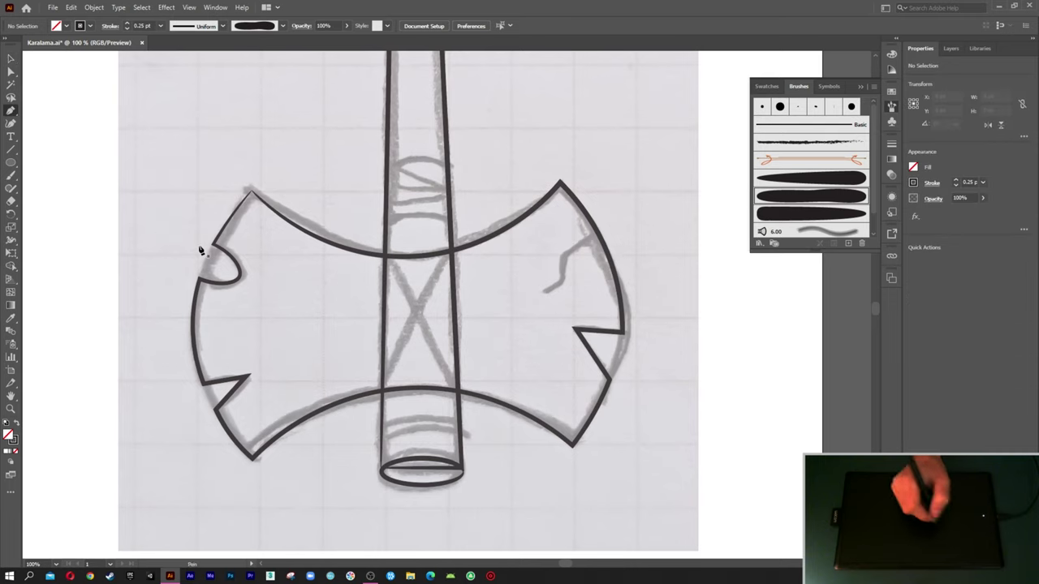
{"action": "left_click", "coordinate": [458, 239]}
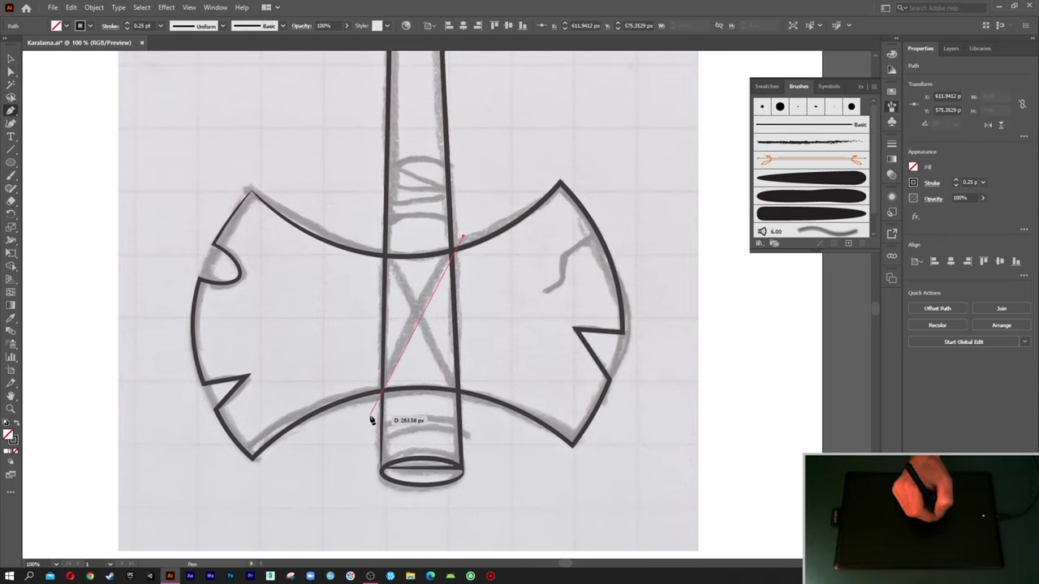
{"action": "left_click", "coordinate": [373, 401]}
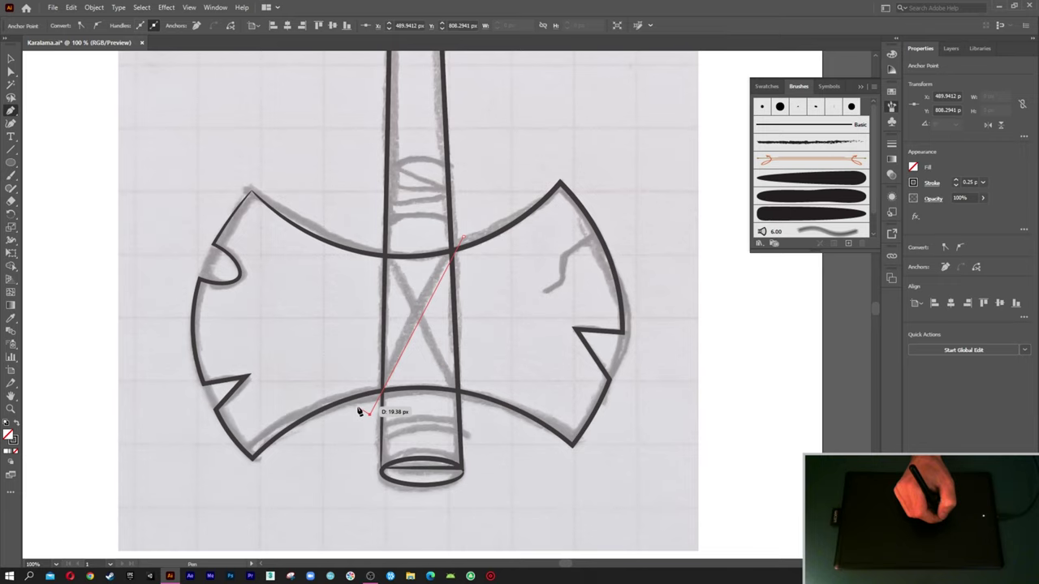
{"action": "left_click", "coordinate": [459, 233]}
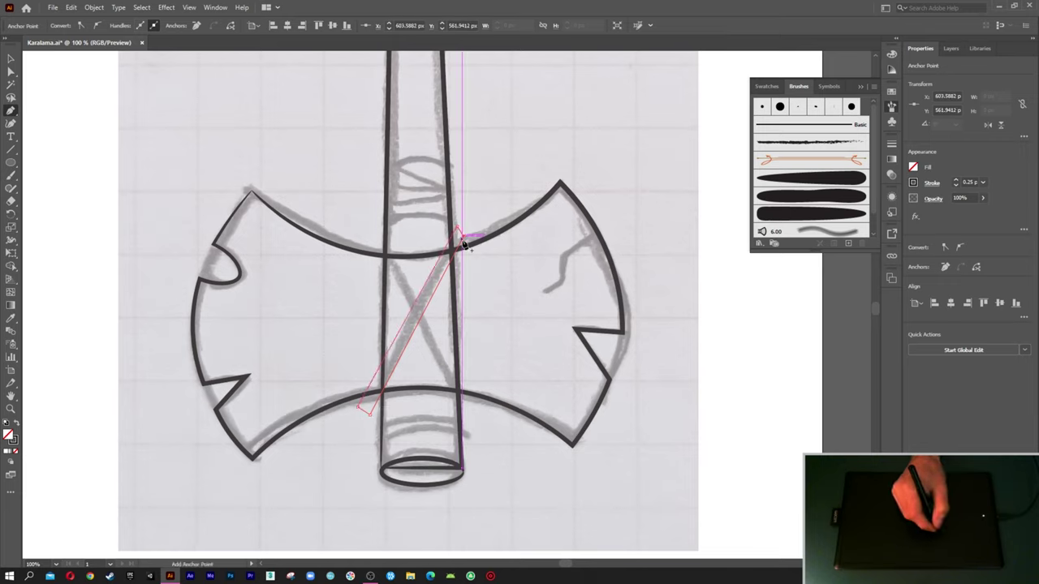
{"action": "left_click", "coordinate": [367, 246]}
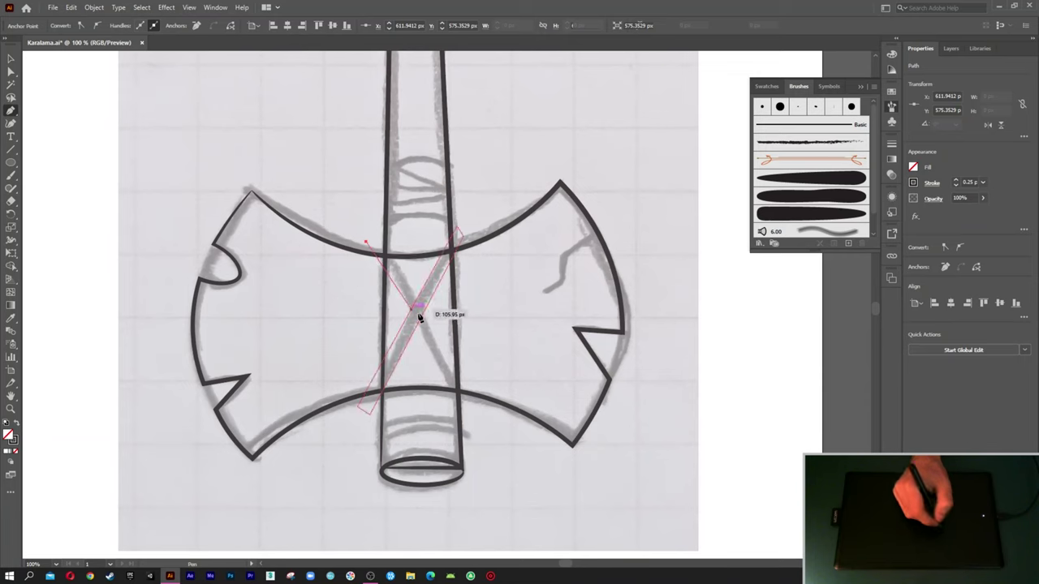
{"action": "left_click", "coordinate": [469, 424]}
{"action": "left_click", "coordinate": [479, 410]}
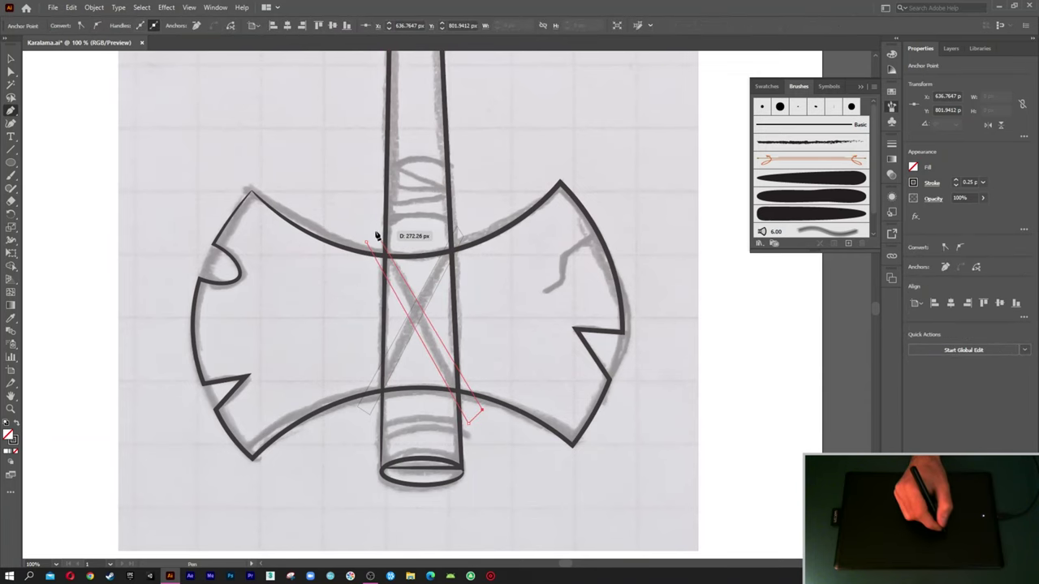
{"action": "left_click", "coordinate": [368, 241]}
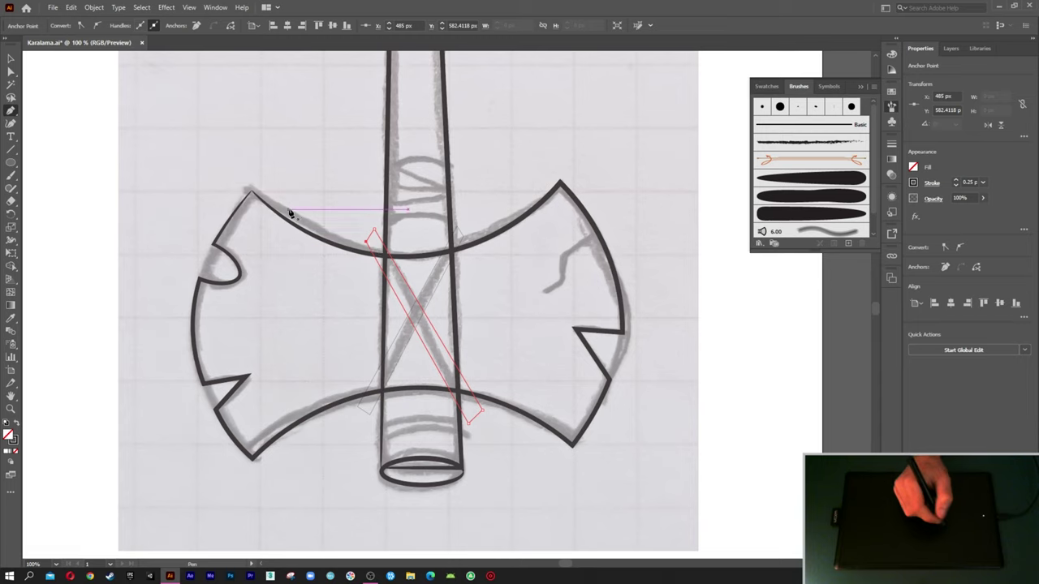
{"action": "left_click", "coordinate": [11, 124]}
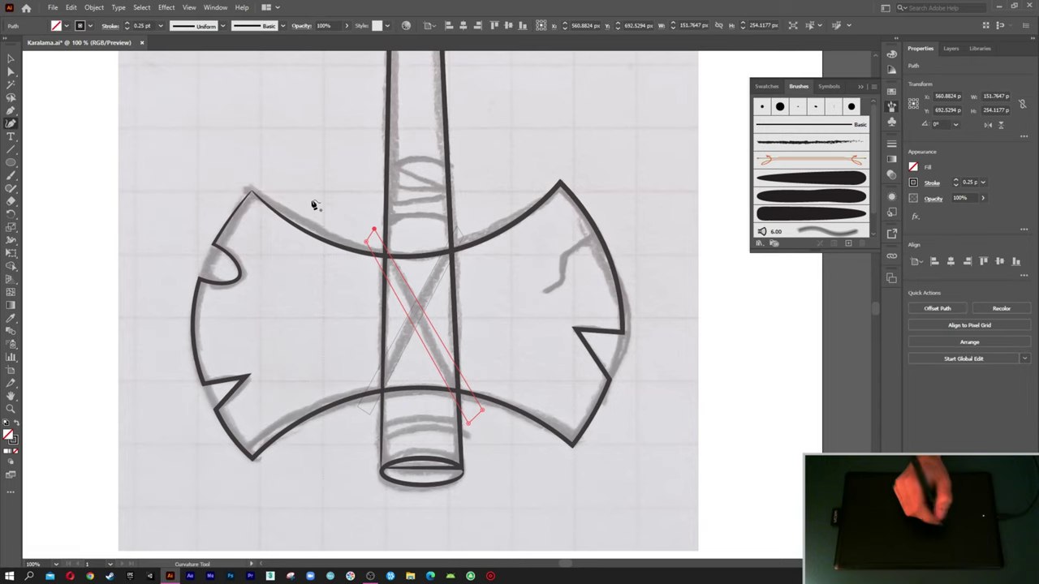
Step: Trace a closed curved wrap band around the handle just above the axe head
{"action": "left_click", "coordinate": [371, 220]}
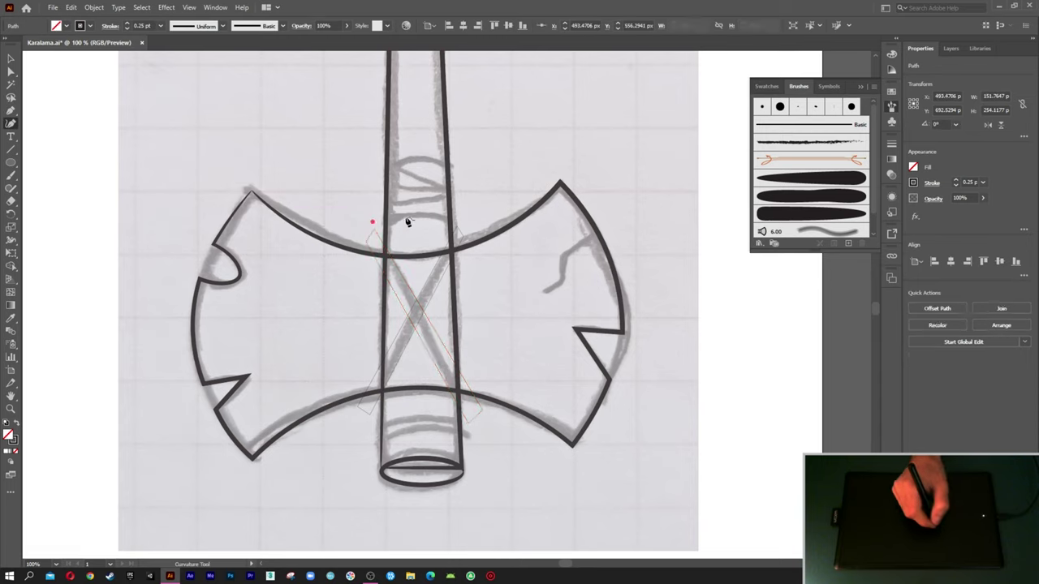
{"action": "left_click", "coordinate": [416, 213]}
{"action": "left_click", "coordinate": [457, 221]}
{"action": "left_click", "coordinate": [457, 168]}
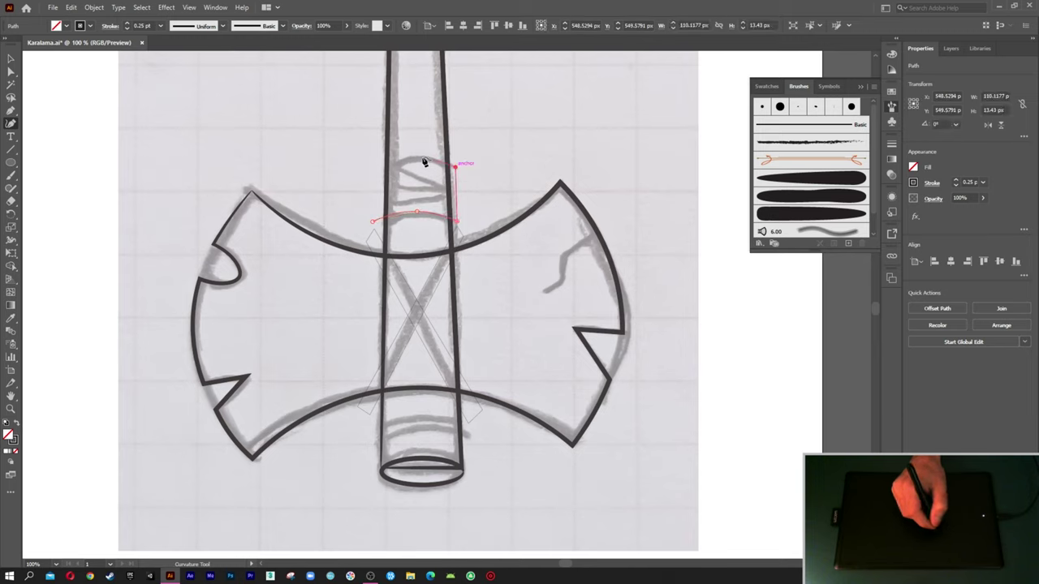
{"action": "left_click", "coordinate": [419, 156]}
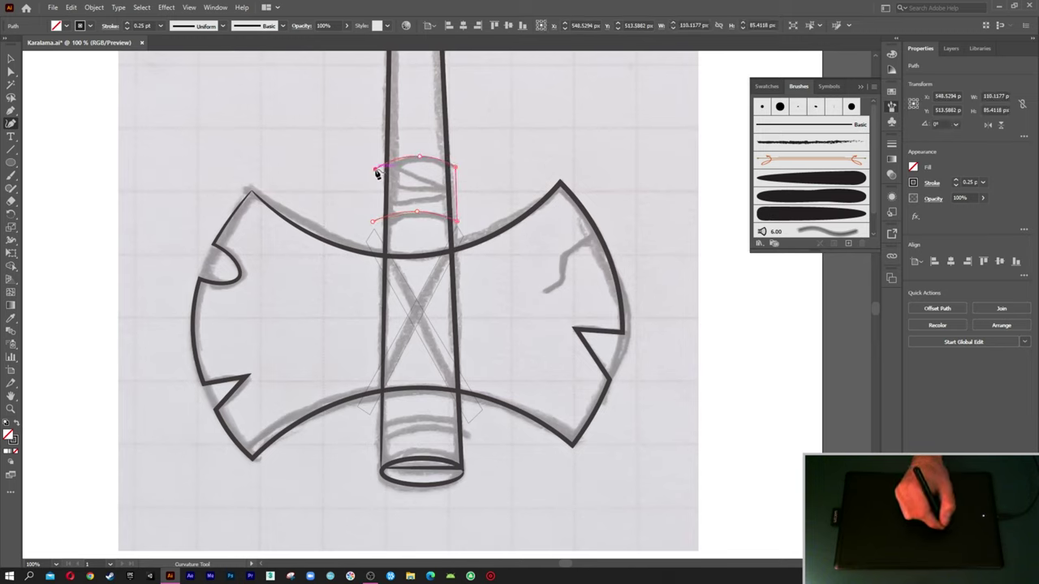
{"action": "left_click", "coordinate": [375, 169]}
{"action": "left_click", "coordinate": [374, 224]}
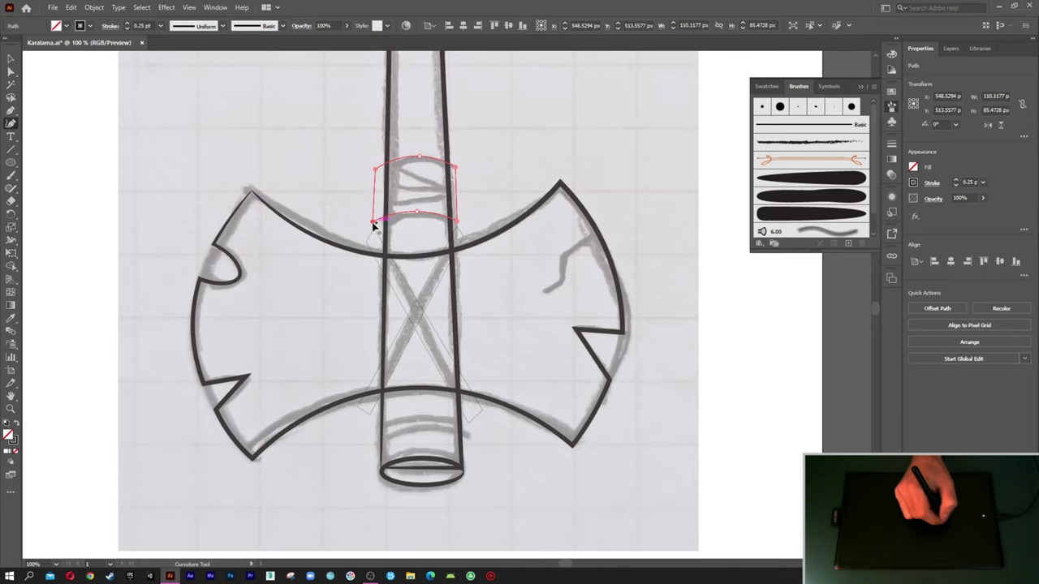
Step: Trace a second closed curved wrap band near the handle's bottom, just above the base ellipse
{"action": "left_click_drag", "start_coordinate": [399, 249], "coordinate": [385, 196]}
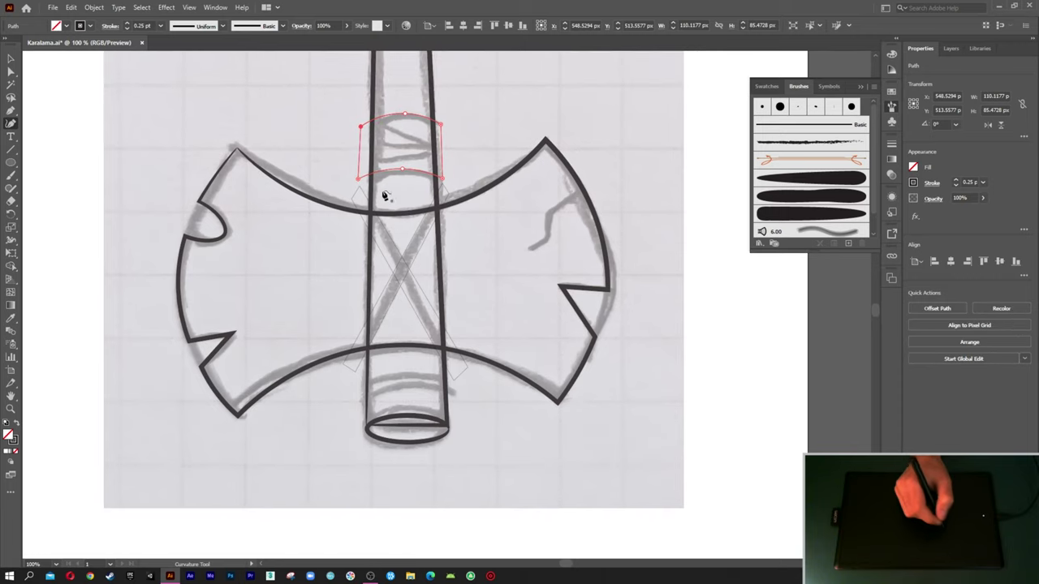
{"action": "left_click", "coordinate": [356, 405]}
{"action": "left_click", "coordinate": [402, 392]}
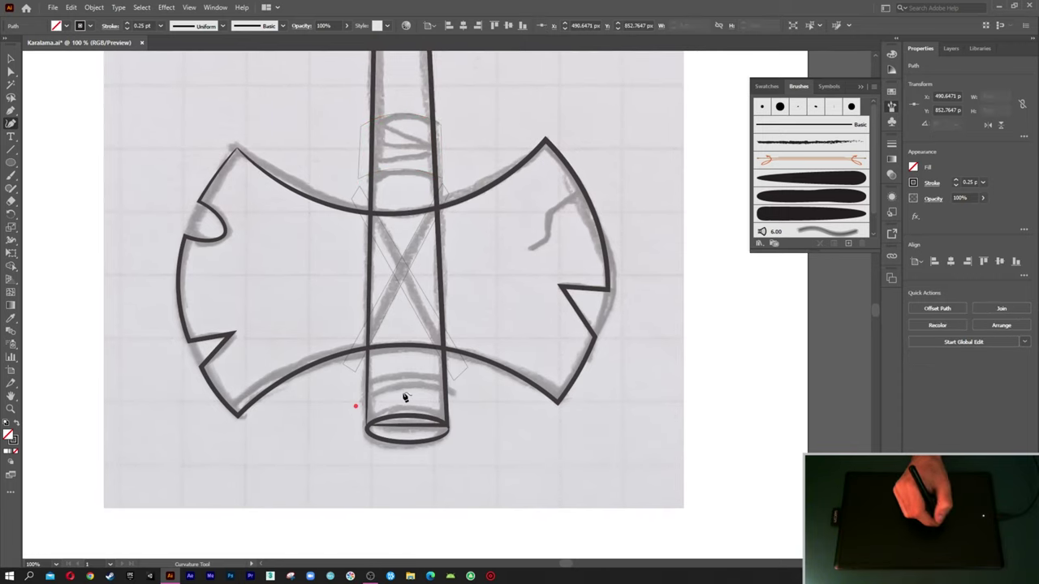
{"action": "left_click", "coordinate": [454, 403]}
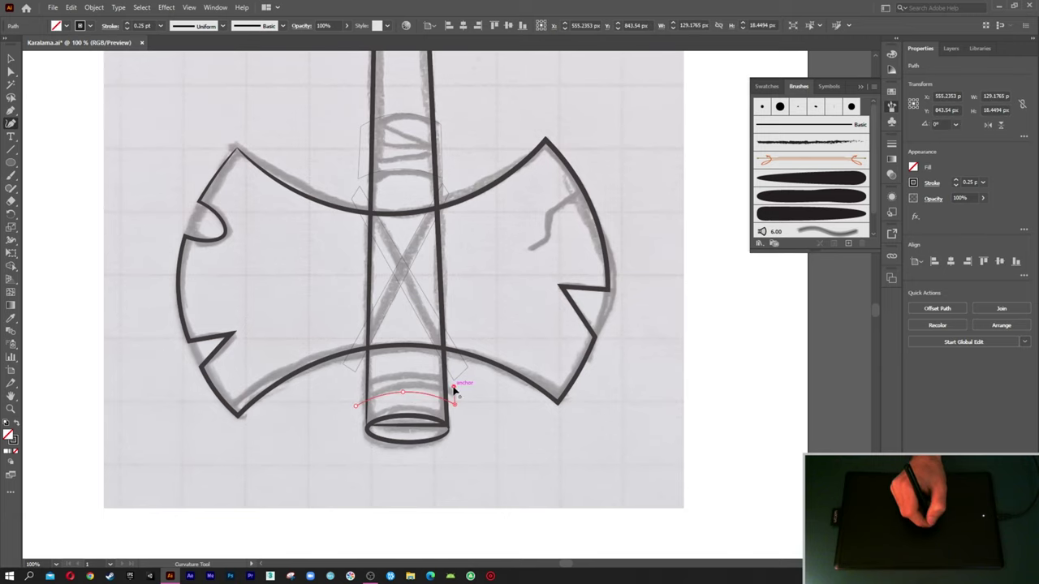
{"action": "left_click", "coordinate": [404, 375]}
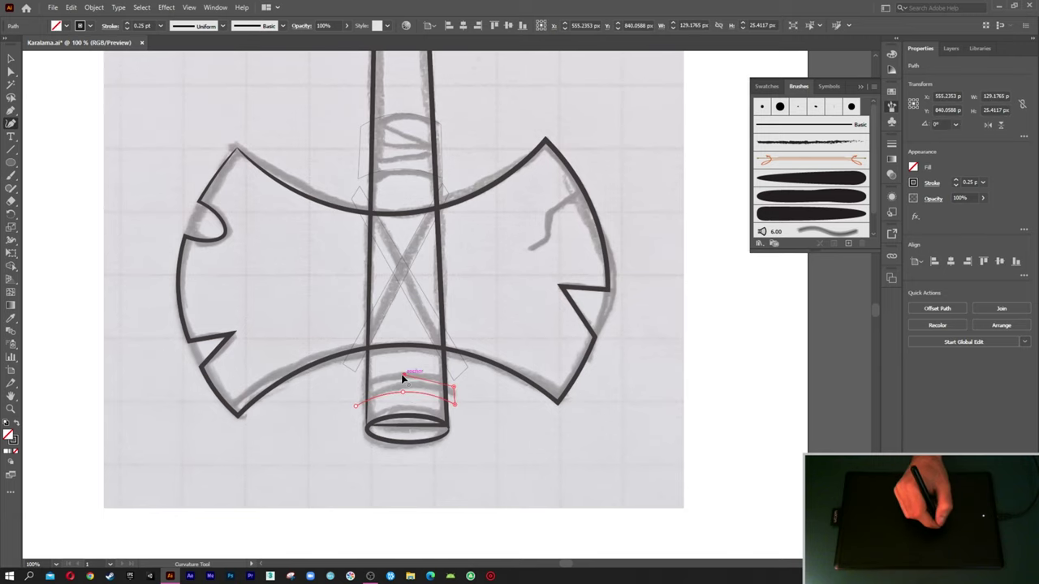
{"action": "left_click", "coordinate": [355, 406]}
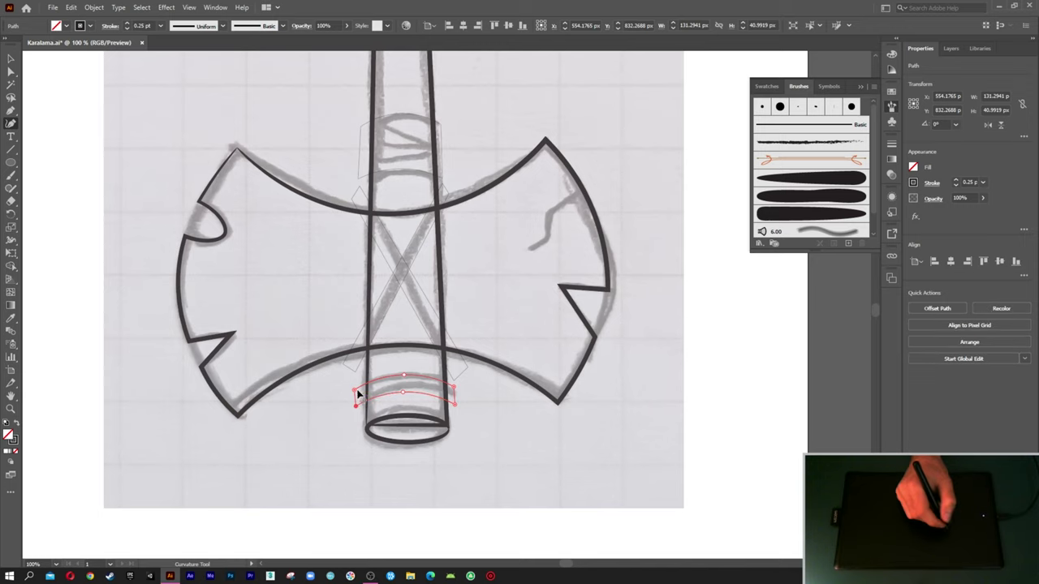
{"action": "key", "text": "ctrl+minus"}
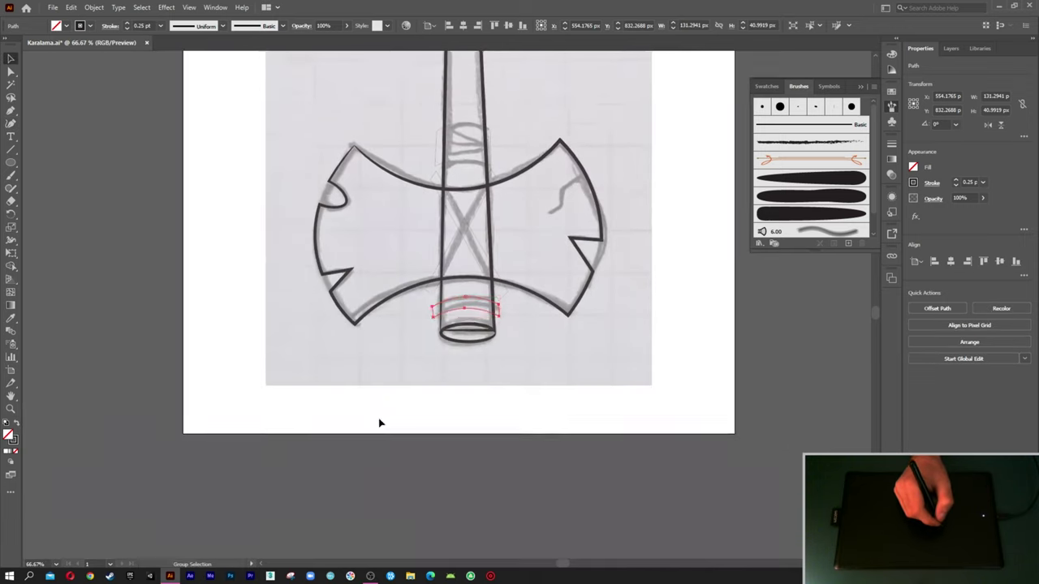
Step: Hide the pencil sketch image and lock the Gorsel layer in the Layers panel
{"action": "scroll", "coordinate": [379, 423], "scroll_direction": "up", "scroll_amount": 5}
{"action": "scroll", "coordinate": [383, 487], "scroll_direction": "up", "scroll_amount": 3}
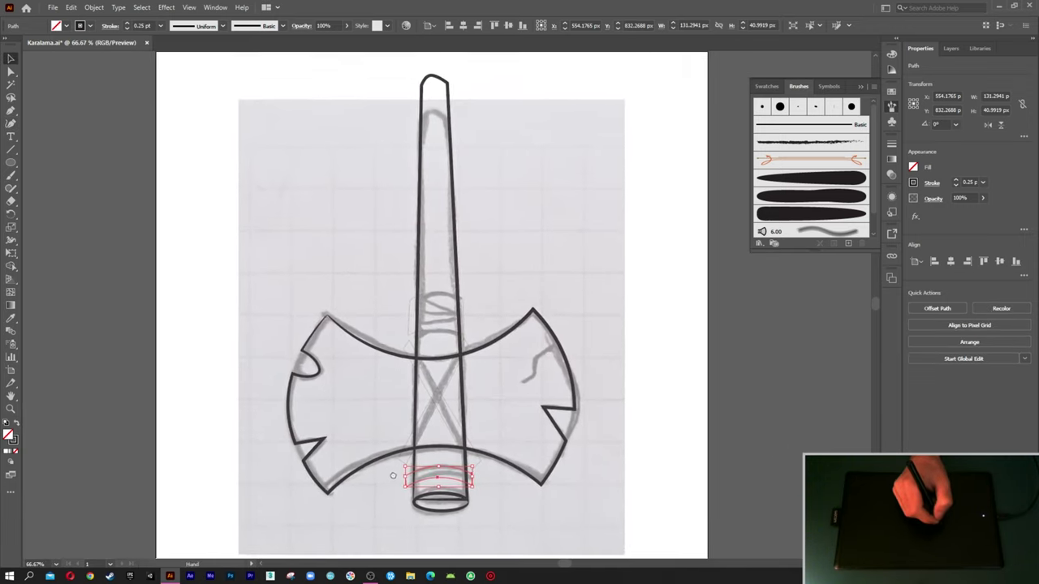
{"action": "left_click", "coordinate": [496, 305]}
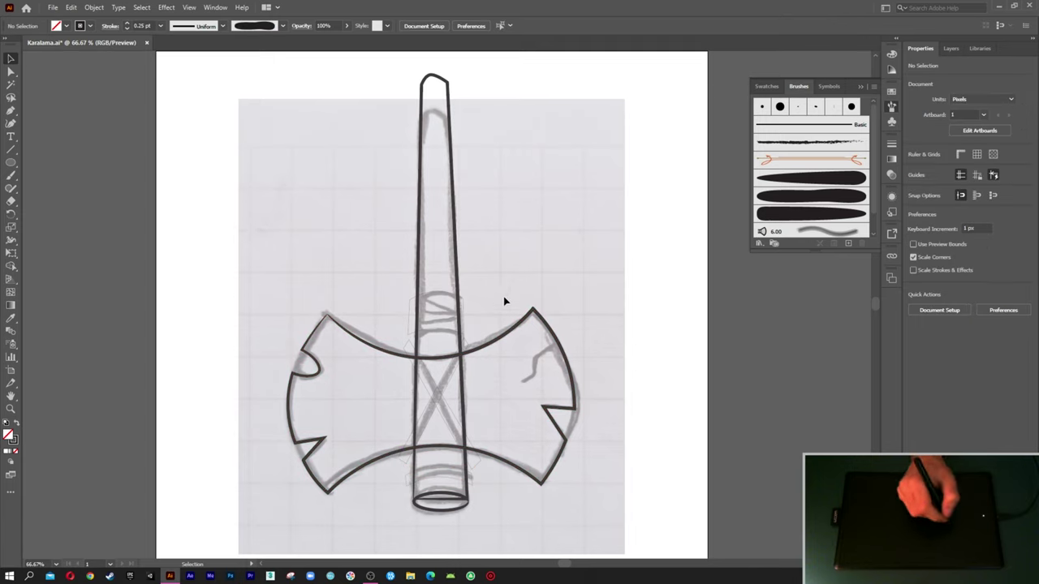
{"action": "left_click", "coordinate": [951, 48]}
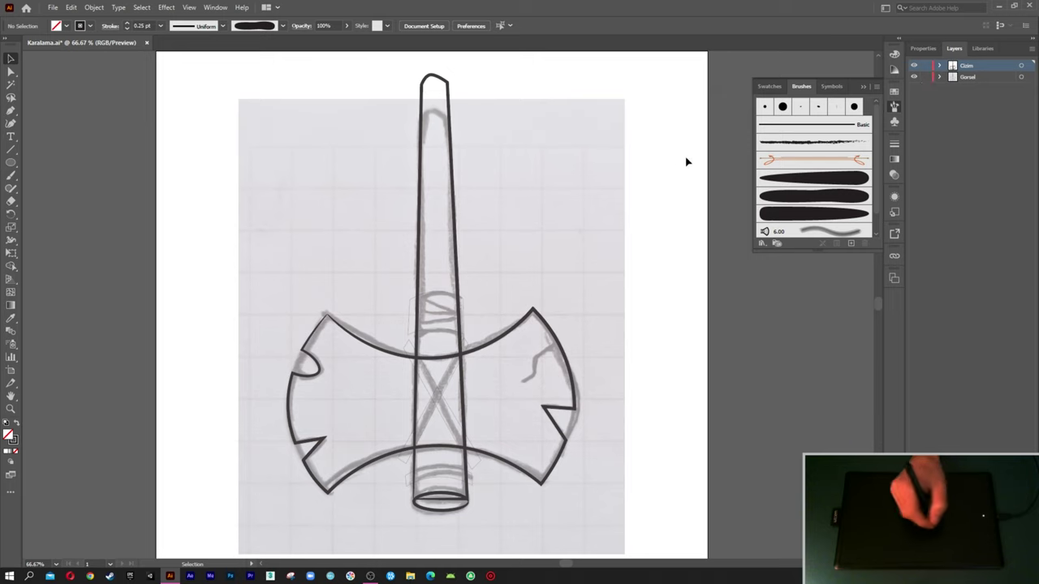
{"action": "left_click", "coordinate": [585, 204]}
{"action": "key", "text": "ctrl+3"}
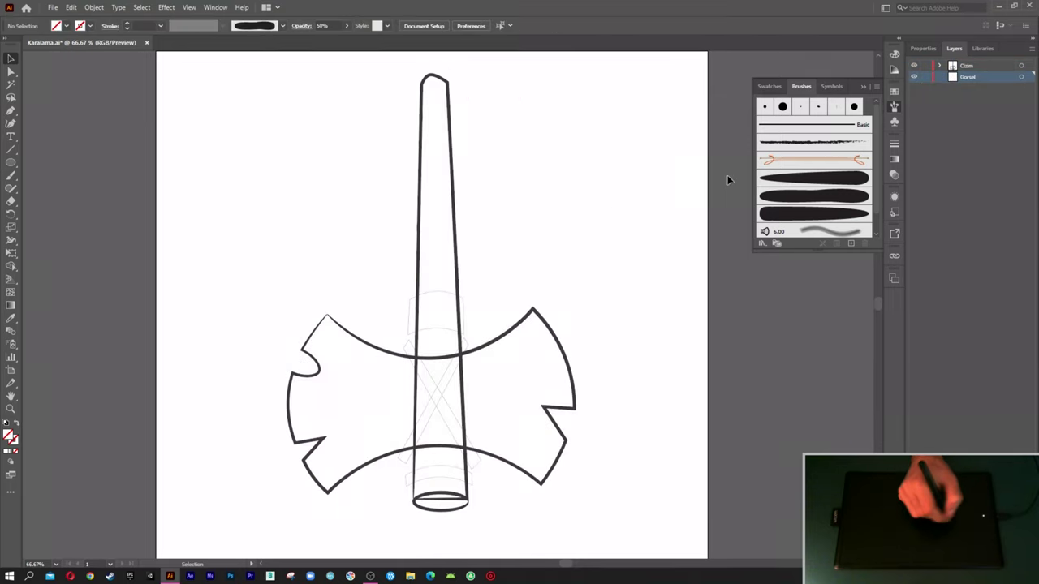
{"action": "left_click", "coordinate": [926, 76]}
{"action": "left_click", "coordinate": [964, 66]}
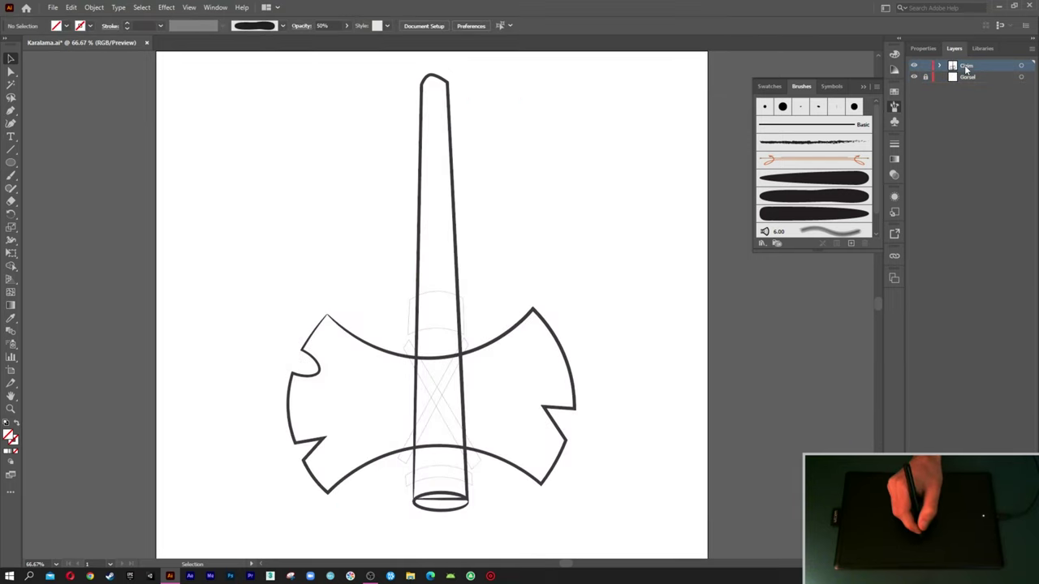
{"action": "left_click", "coordinate": [926, 49]}
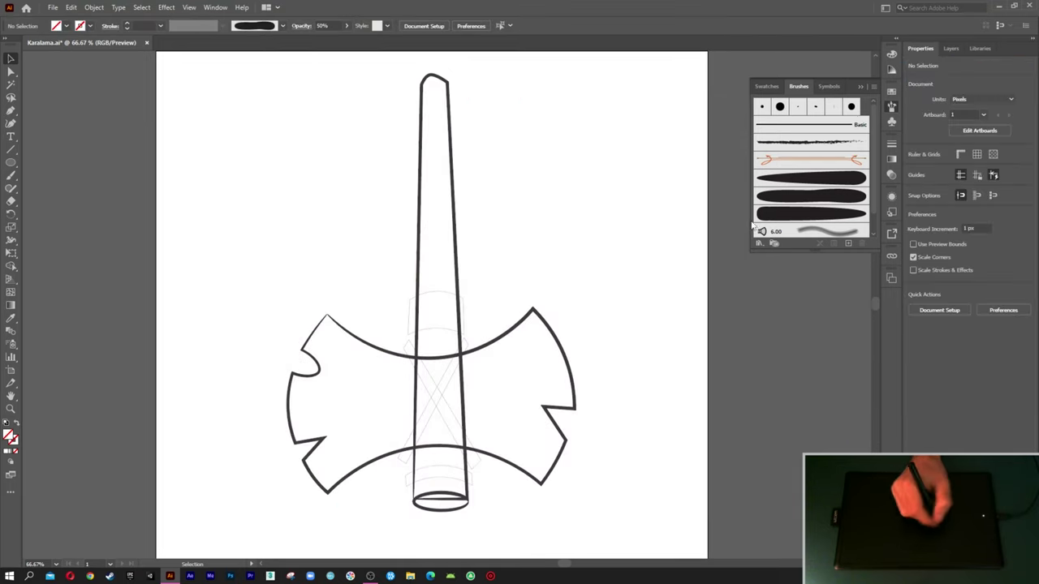
{"action": "scroll", "coordinate": [519, 329], "scroll_direction": "down", "scroll_amount": 1}
Step: Fill the axe head with a tan swatch, then lower its CMYK Y value to a pale greyish-lavender
{"action": "left_click", "coordinate": [505, 324]}
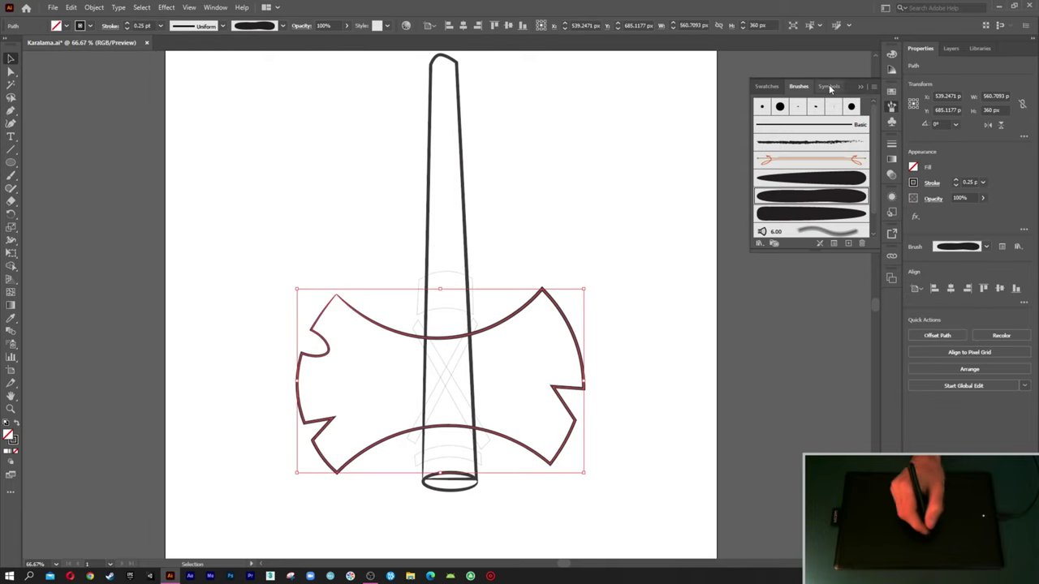
{"action": "left_click", "coordinate": [861, 86]}
{"action": "left_click", "coordinate": [913, 168]}
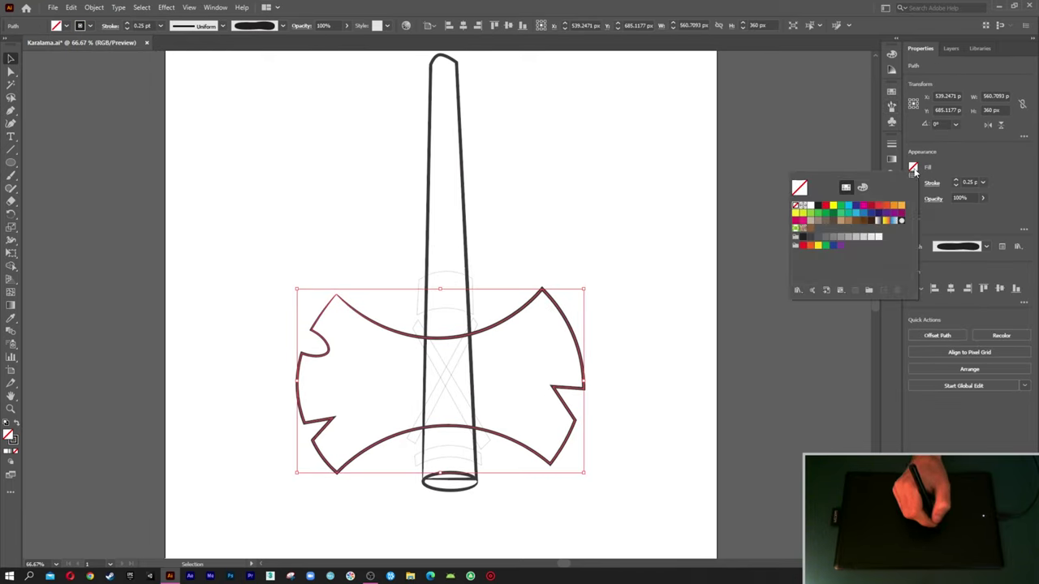
{"action": "left_click", "coordinate": [810, 227]}
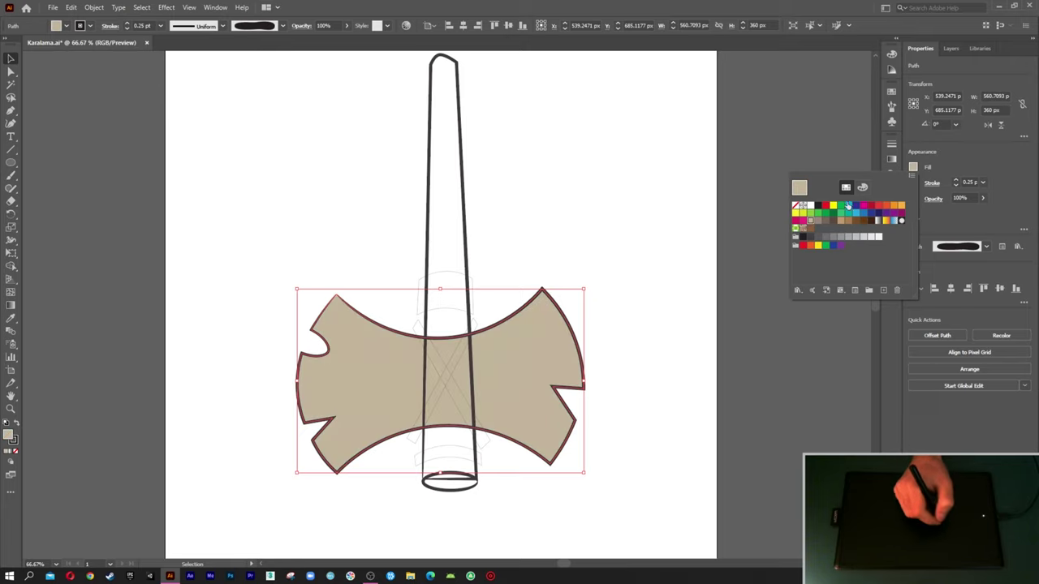
{"action": "left_click", "coordinate": [862, 187]}
{"action": "left_click_drag", "start_coordinate": [838, 237], "coordinate": [833, 211]}
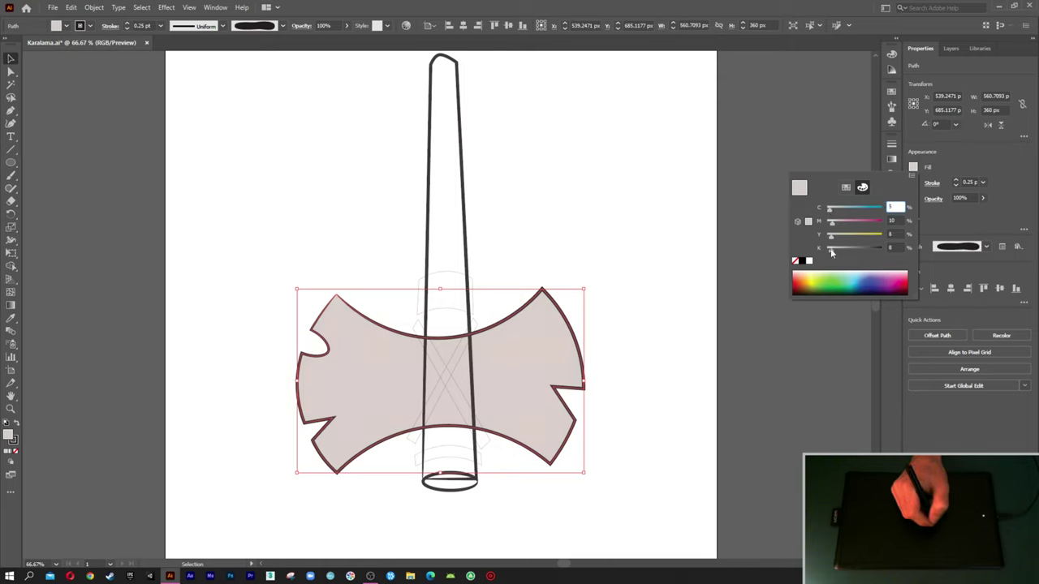
{"action": "left_click", "coordinate": [739, 267]}
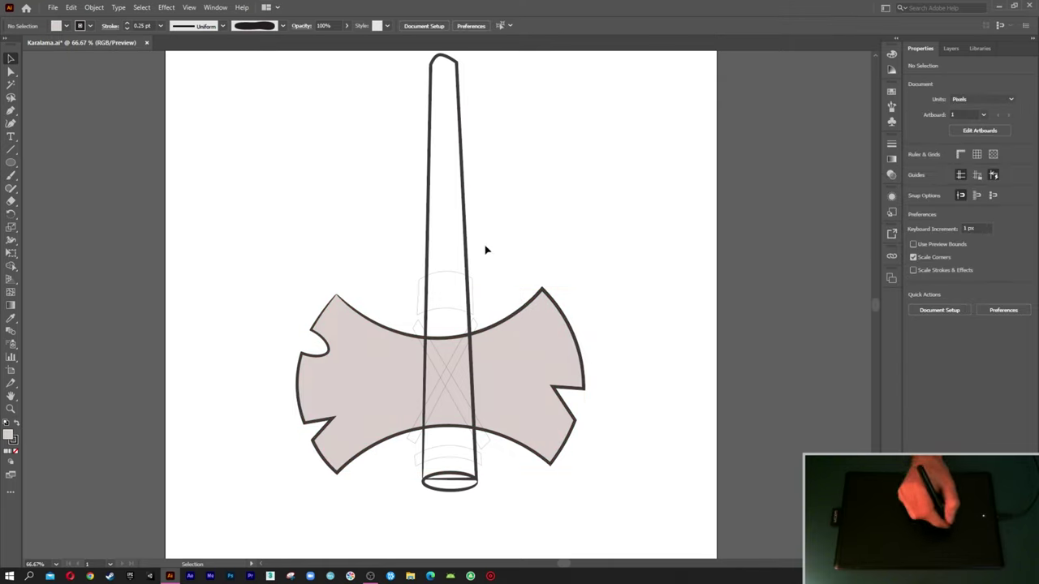
{"action": "left_click", "coordinate": [466, 255]}
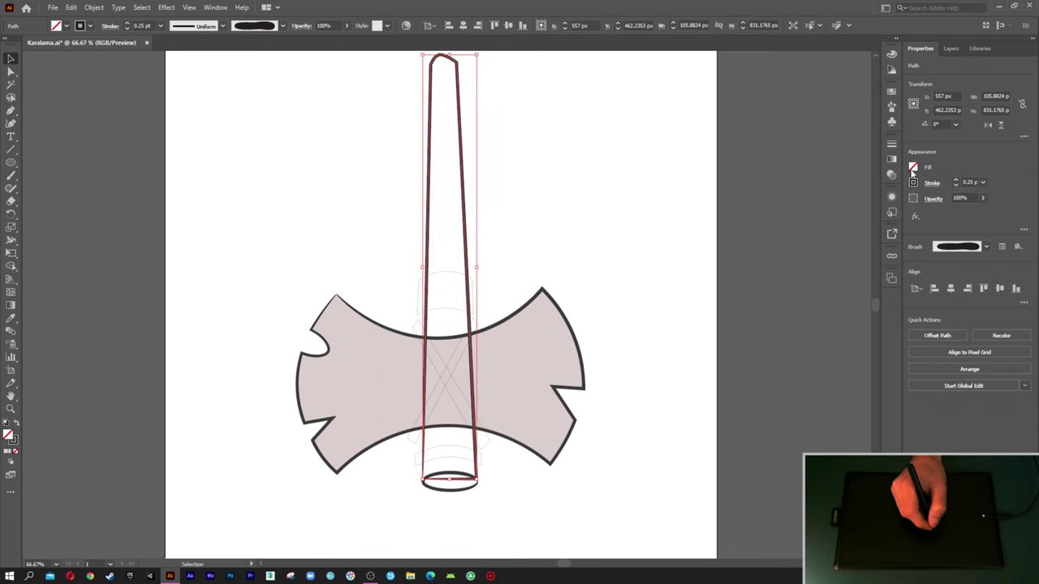
Step: Fill the handle with a brown swatch, tuned to a darker, warmer orange-brown
{"action": "left_click", "coordinate": [913, 168]}
{"action": "left_click", "coordinate": [846, 188]}
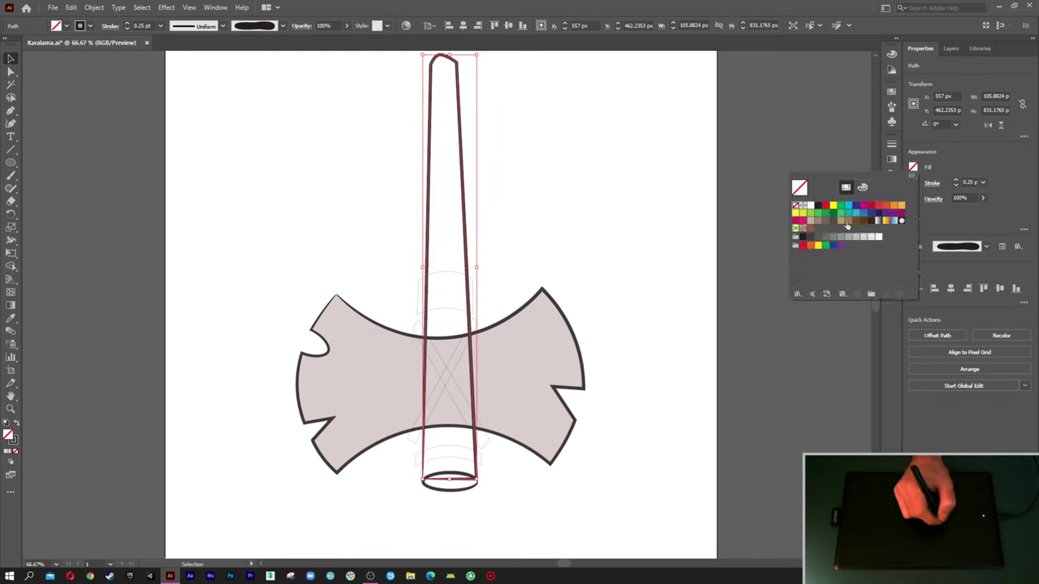
{"action": "left_click", "coordinate": [846, 223]}
{"action": "left_click", "coordinate": [862, 188]}
{"action": "left_click", "coordinate": [847, 222]}
{"action": "left_click", "coordinate": [838, 249]}
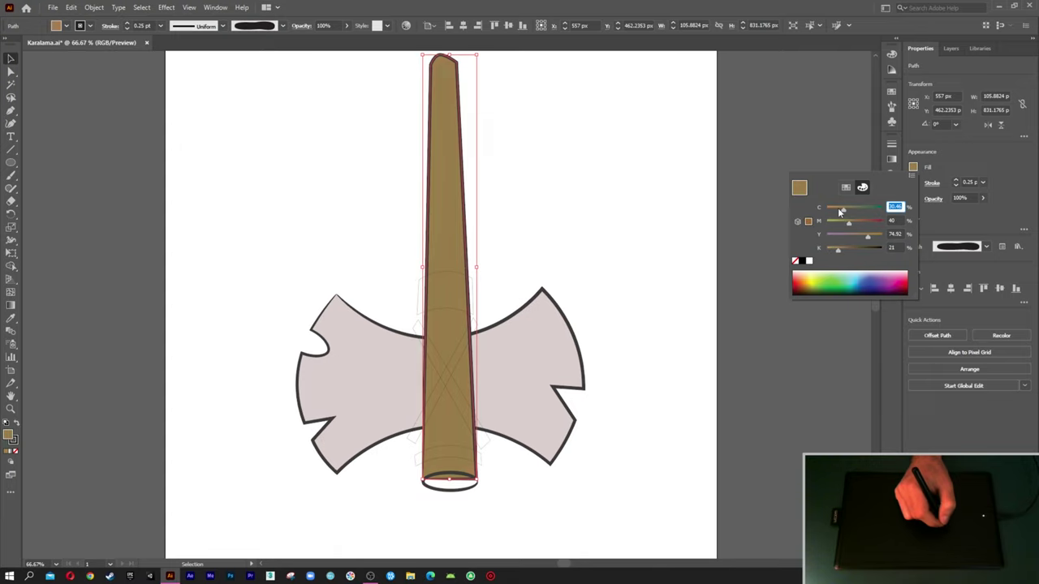
{"action": "left_click", "coordinate": [857, 221]}
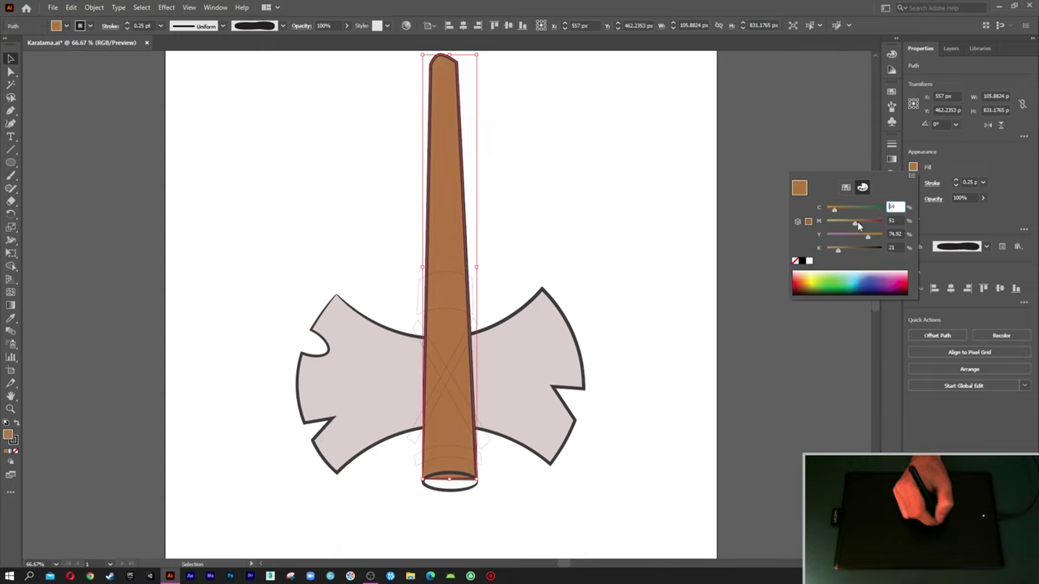
{"action": "left_click", "coordinate": [705, 260]}
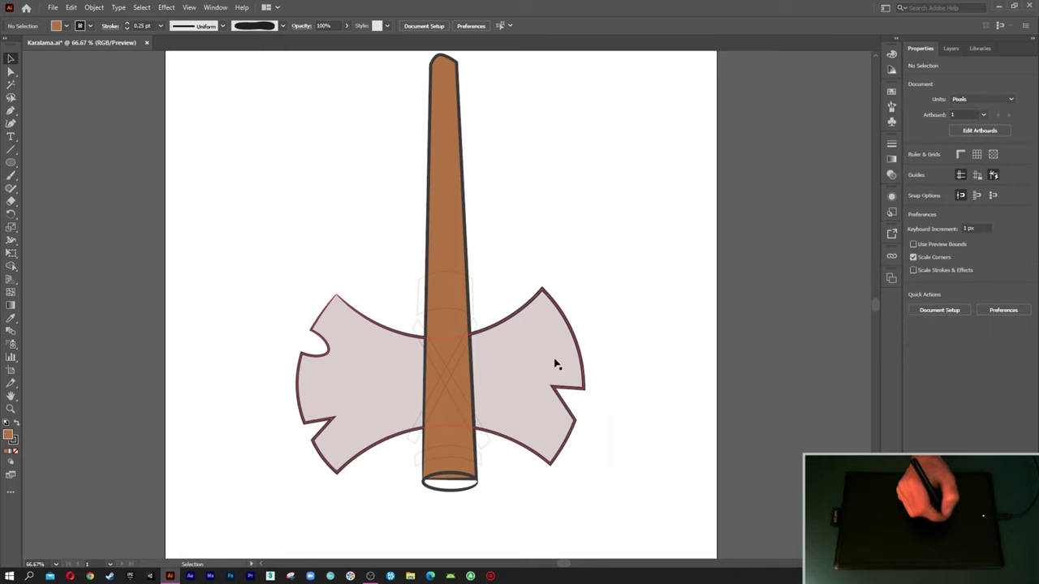
Step: Copy the handle's brown onto the bottom-end ellipse and lighten it
{"action": "left_click", "coordinate": [455, 494]}
{"action": "key", "text": "i"}
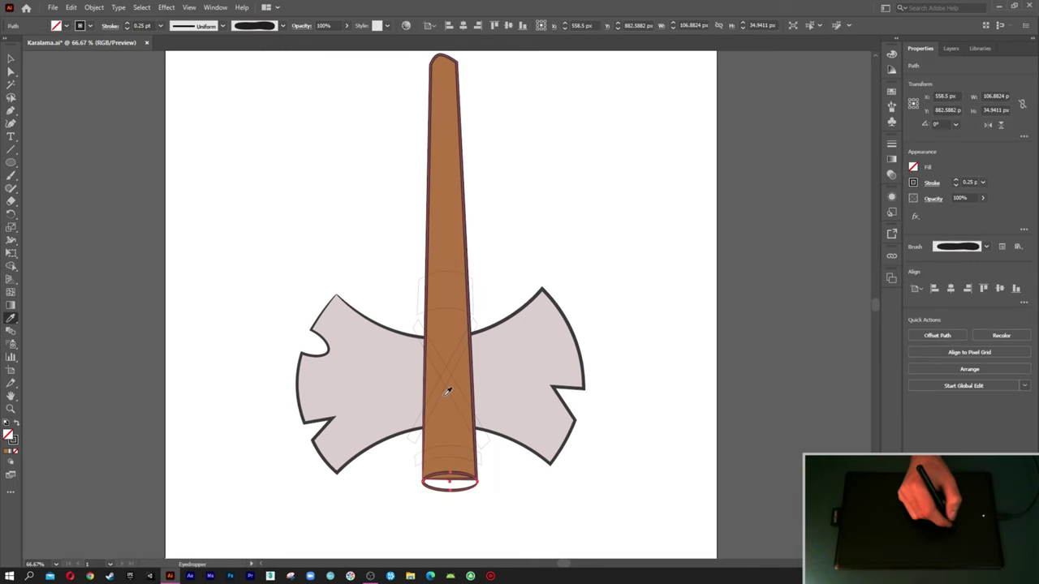
{"action": "left_click", "coordinate": [450, 426]}
{"action": "key", "text": "v"}
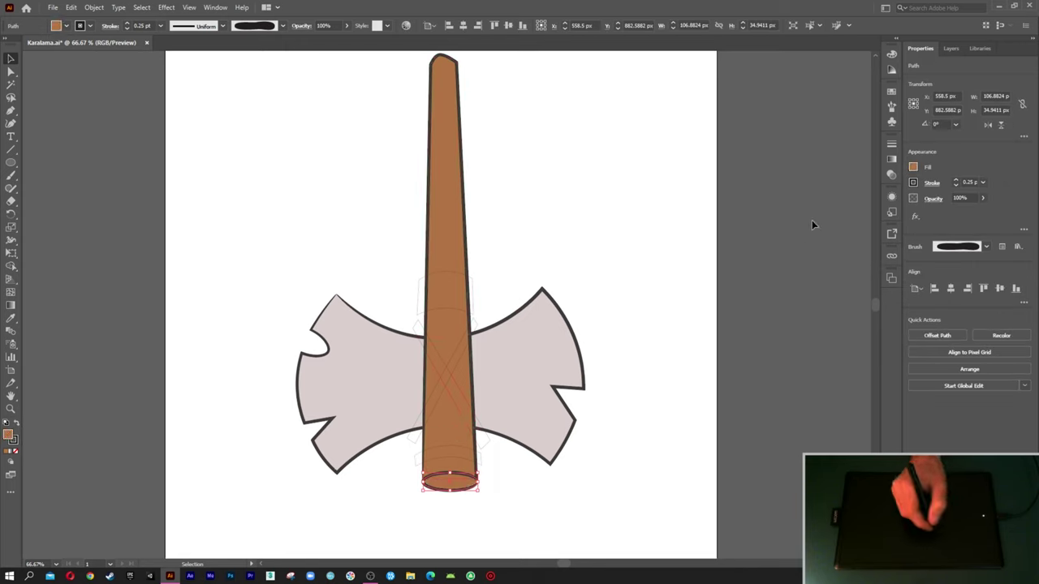
{"action": "left_click", "coordinate": [911, 168]}
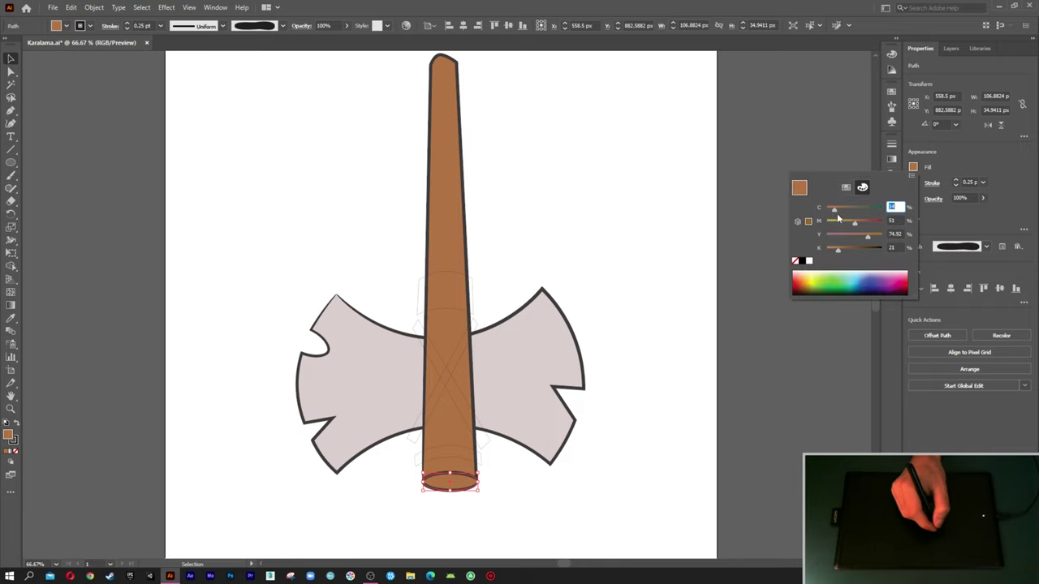
{"action": "left_click", "coordinate": [833, 248]}
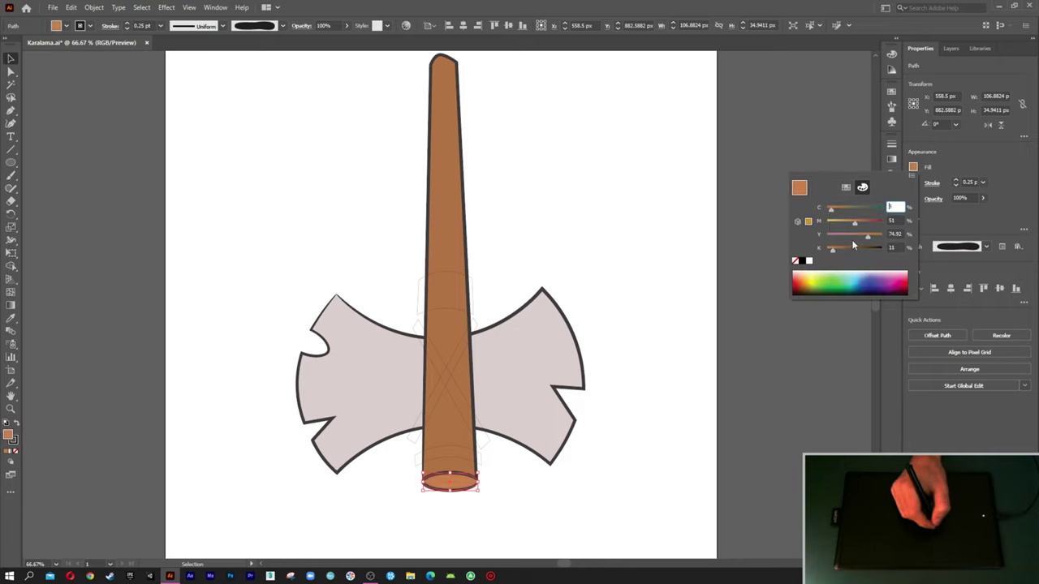
{"action": "left_click_drag", "start_coordinate": [847, 220], "coordinate": [849, 219]}
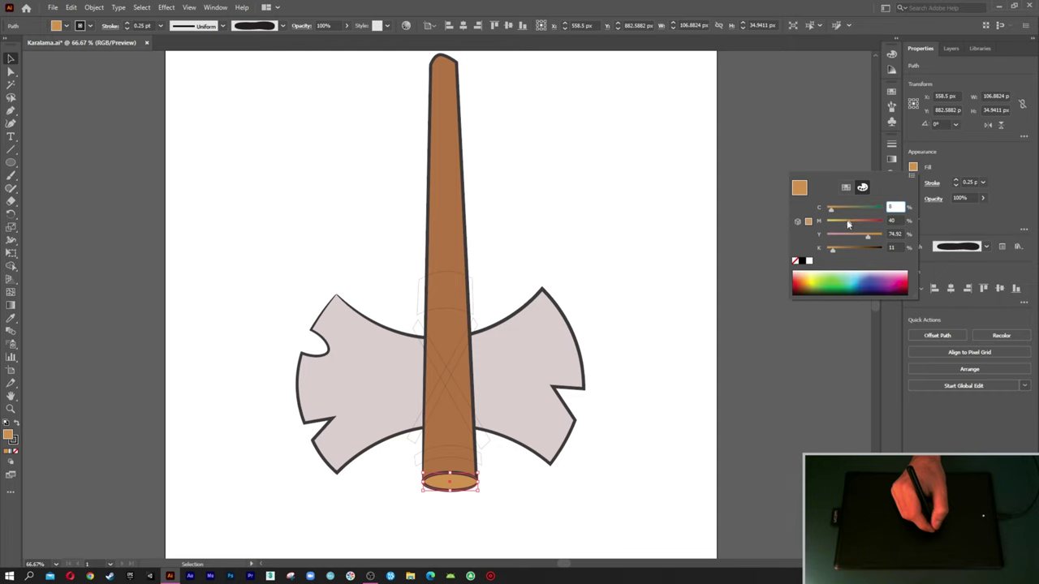
{"action": "left_click", "coordinate": [699, 280]}
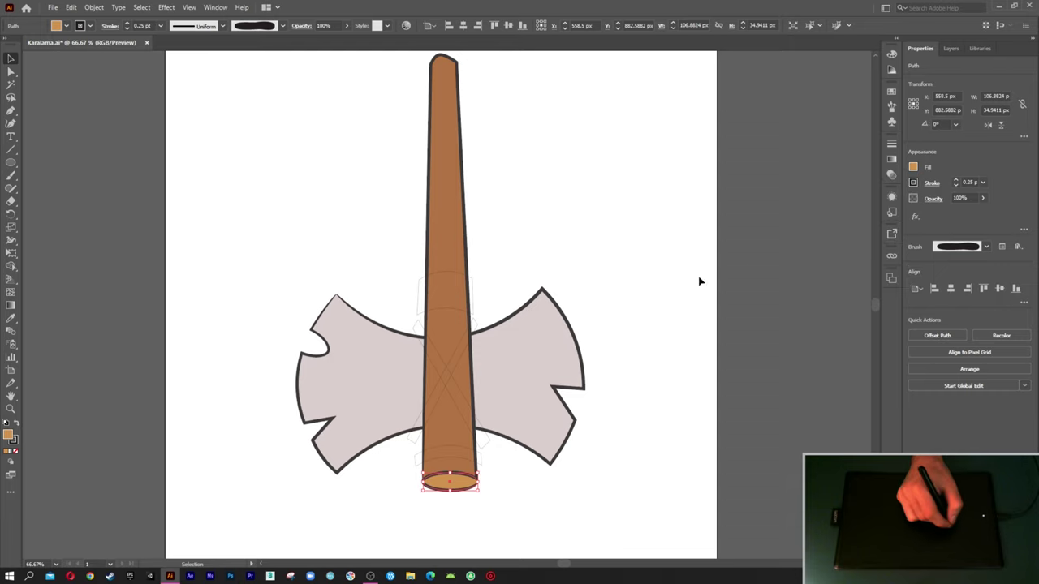
Step: Stretch the hidden wrap shapes taller and give them the ellipse's light tan
{"action": "left_click", "coordinate": [444, 457]}
{"action": "left_click", "coordinate": [444, 414]}
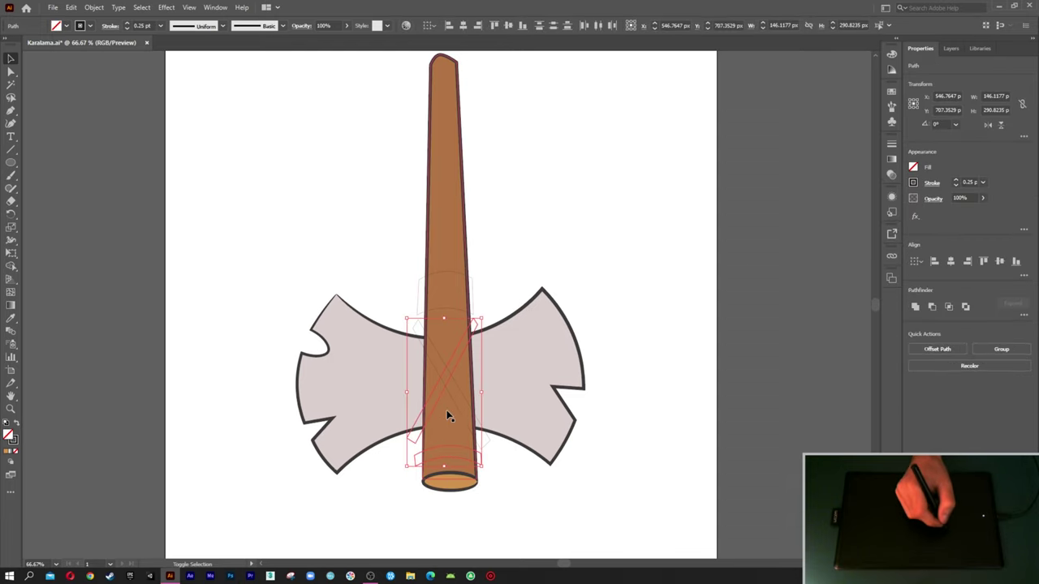
{"action": "left_click_drag", "start_coordinate": [447, 317], "coordinate": [447, 277]}
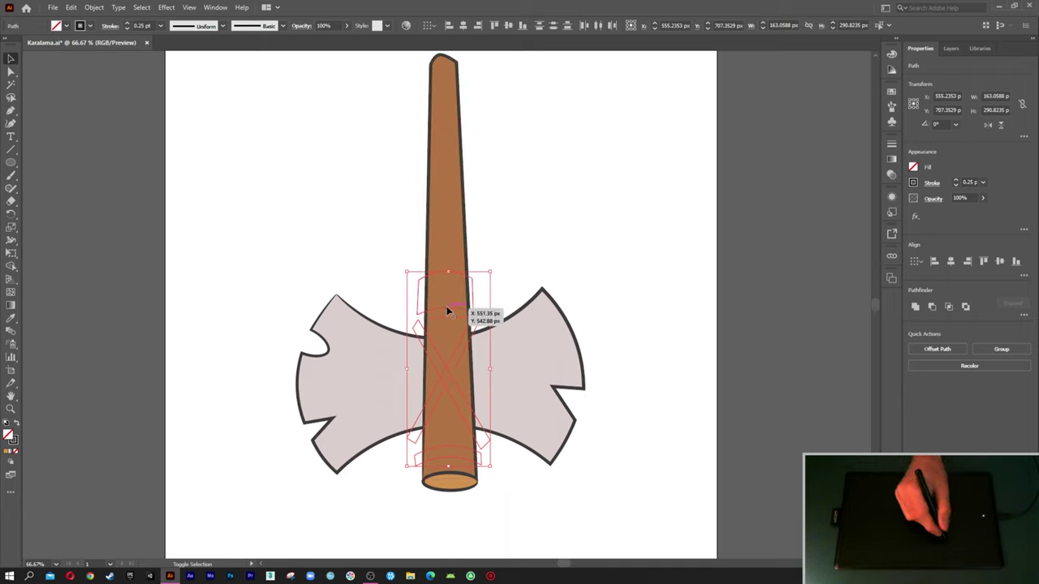
{"action": "key", "text": "i"}
{"action": "left_click", "coordinate": [459, 479]}
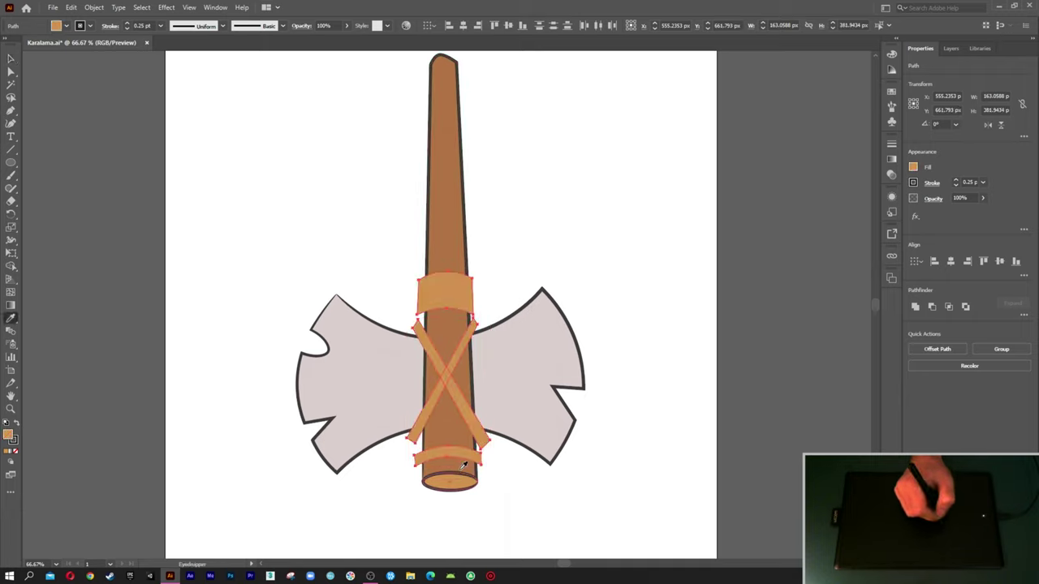
{"action": "key", "text": "v"}
{"action": "left_click", "coordinate": [513, 286]}
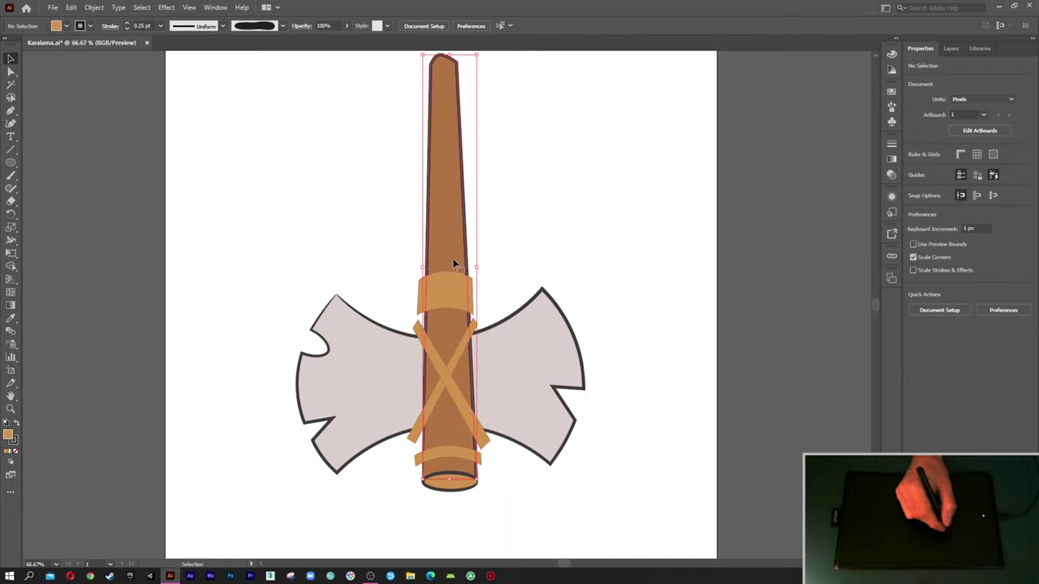
Step: Duplicate the handle off to the right and expand the original's appearance
{"action": "left_click_drag", "start_coordinate": [459, 253], "coordinate": [633, 251]}
{"action": "left_click", "coordinate": [517, 243]}
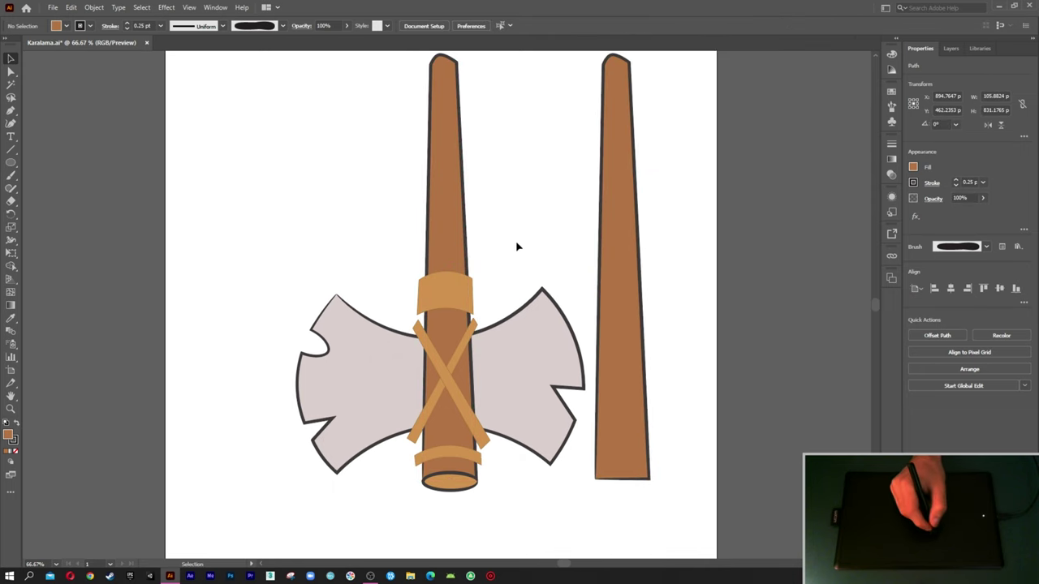
{"action": "scroll", "coordinate": [501, 271], "scroll_direction": "up", "scroll_amount": 1}
{"action": "left_click", "coordinate": [418, 256]}
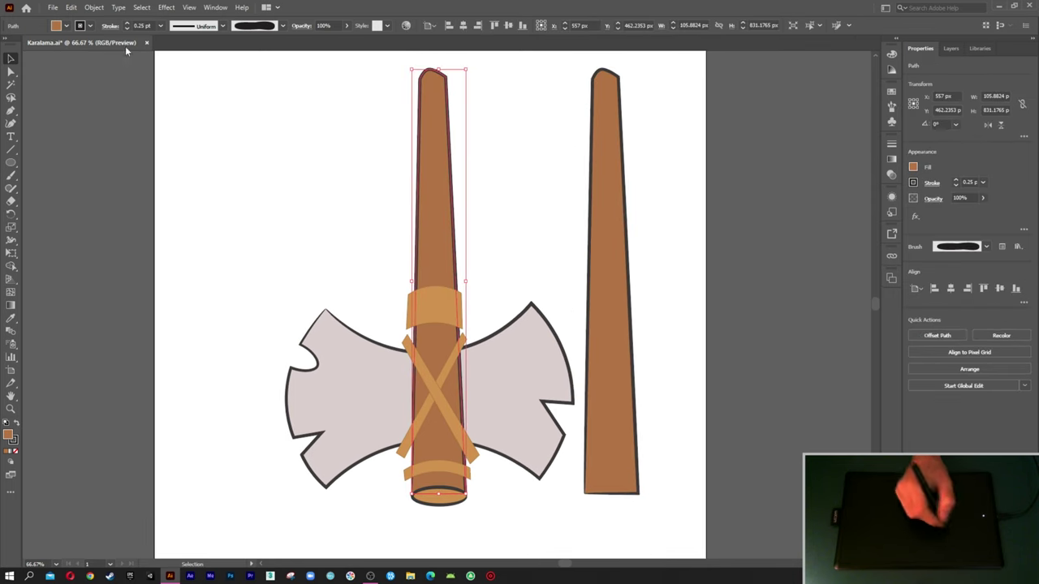
{"action": "left_click", "coordinate": [95, 7]}
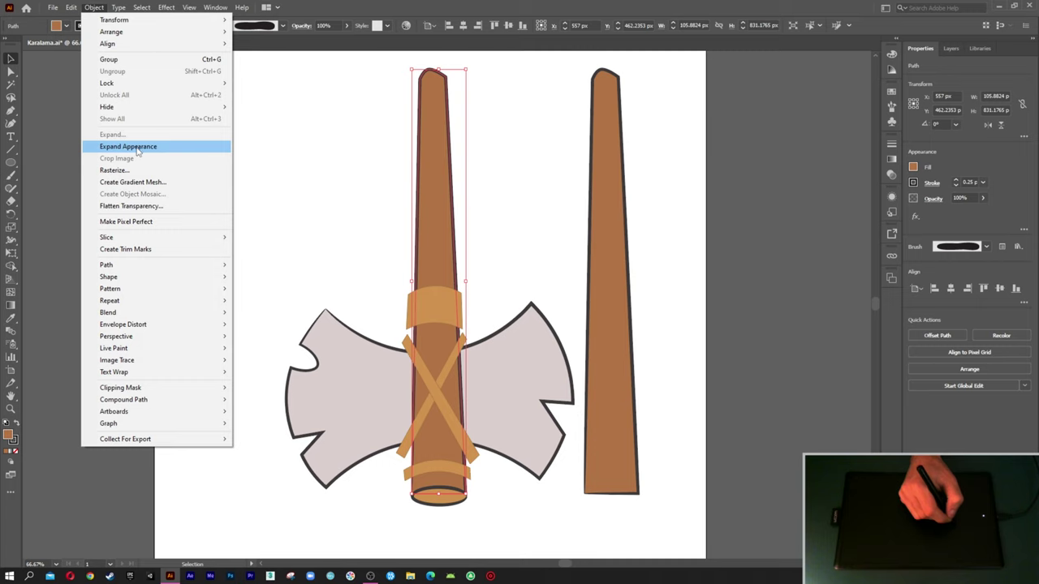
{"action": "left_click", "coordinate": [138, 147]}
Step: Delete the expanded handle's brown fill, keeping only its dark outline
{"action": "left_click", "coordinate": [370, 202]}
{"action": "left_click", "coordinate": [434, 199]}
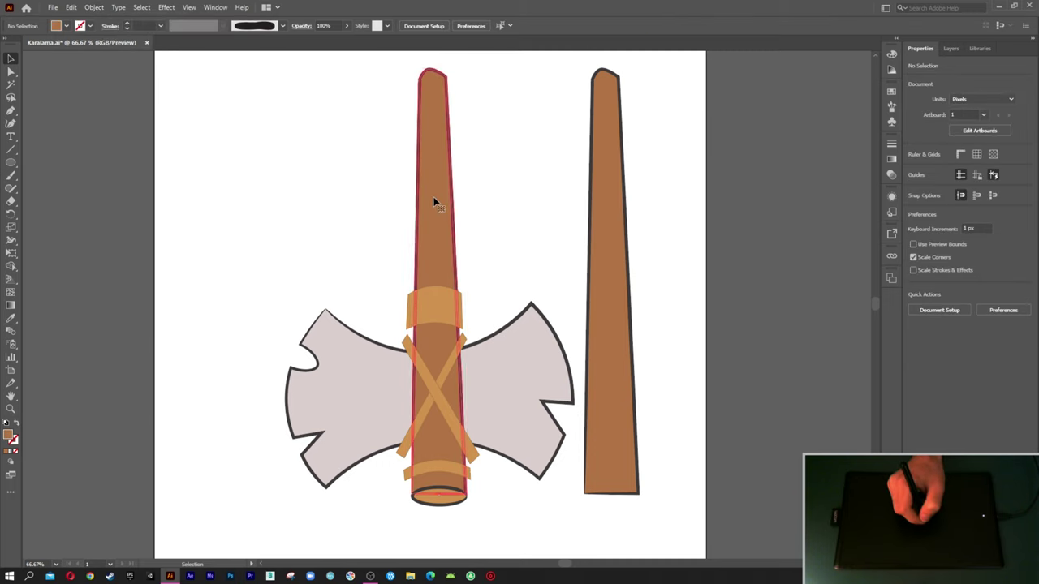
{"action": "double_click", "coordinate": [434, 199]}
{"action": "left_click", "coordinate": [434, 200]}
{"action": "key", "text": "Delete"}
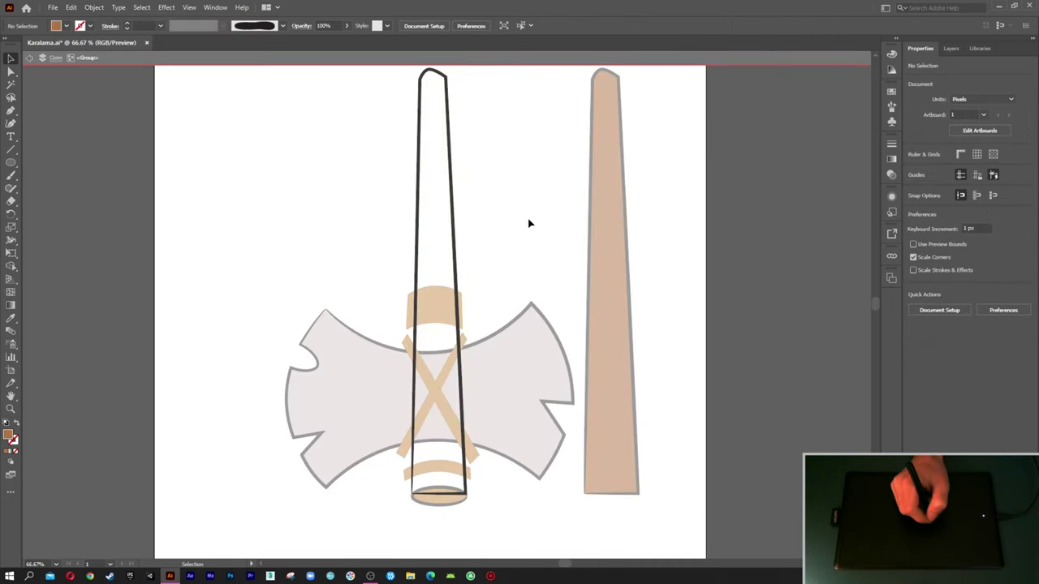
{"action": "double_click", "coordinate": [593, 227]}
Step: Remove the duplicate's stroke and centre it on the outlined handle as key object
{"action": "left_click", "coordinate": [594, 228]}
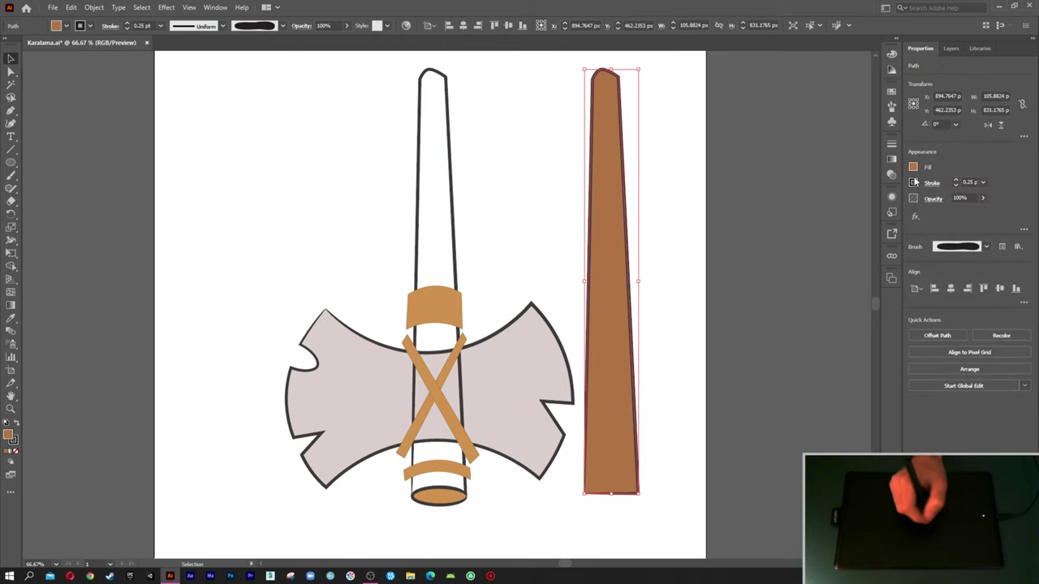
{"action": "left_click", "coordinate": [914, 184]}
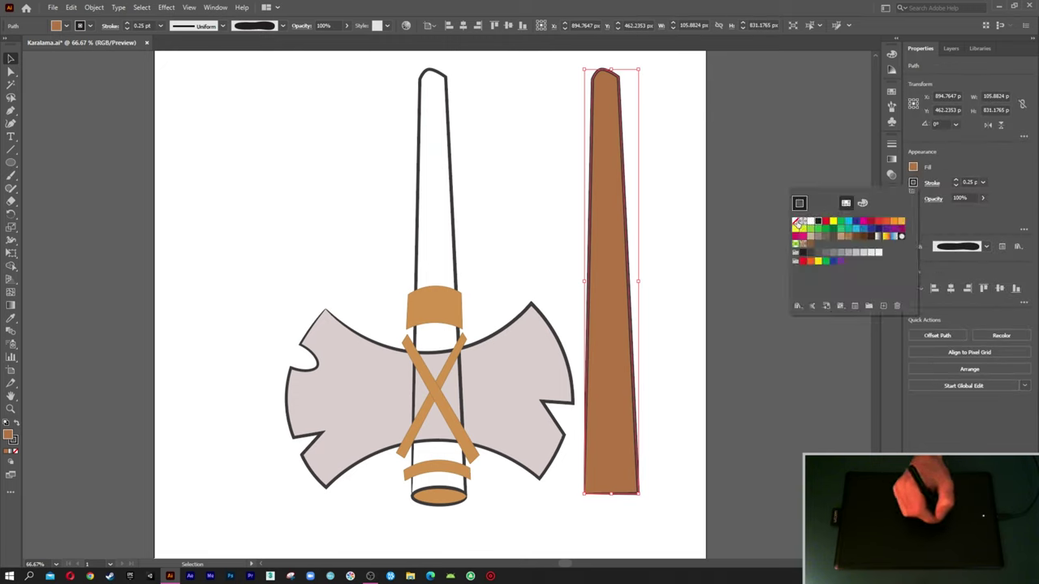
{"action": "left_click", "coordinate": [798, 221]}
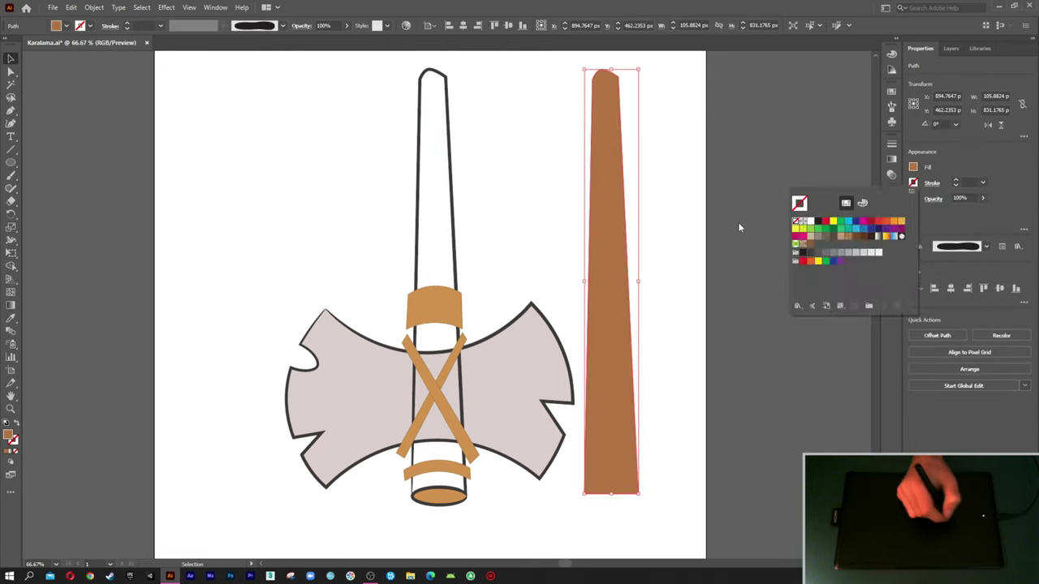
{"action": "left_click", "coordinate": [455, 264], "text": "shift"}
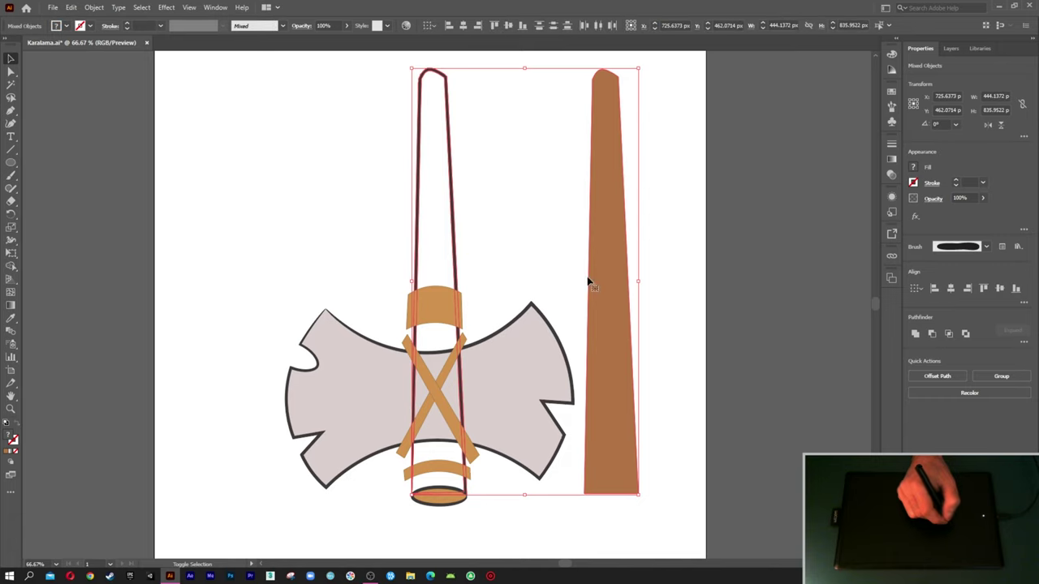
{"action": "left_click", "coordinate": [950, 288]}
{"action": "key", "text": "ctrl+z"}
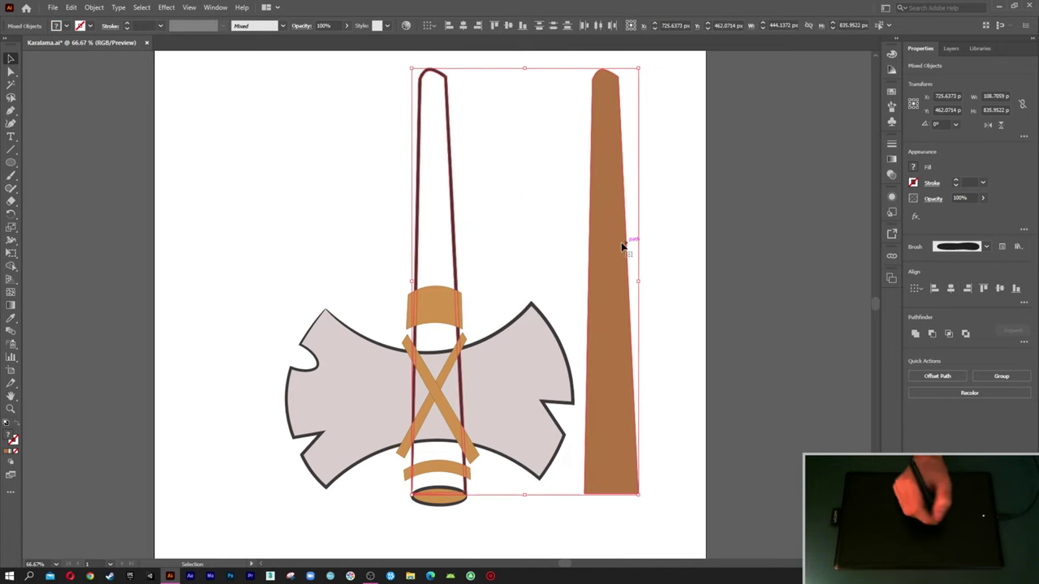
{"action": "left_click", "coordinate": [455, 262]}
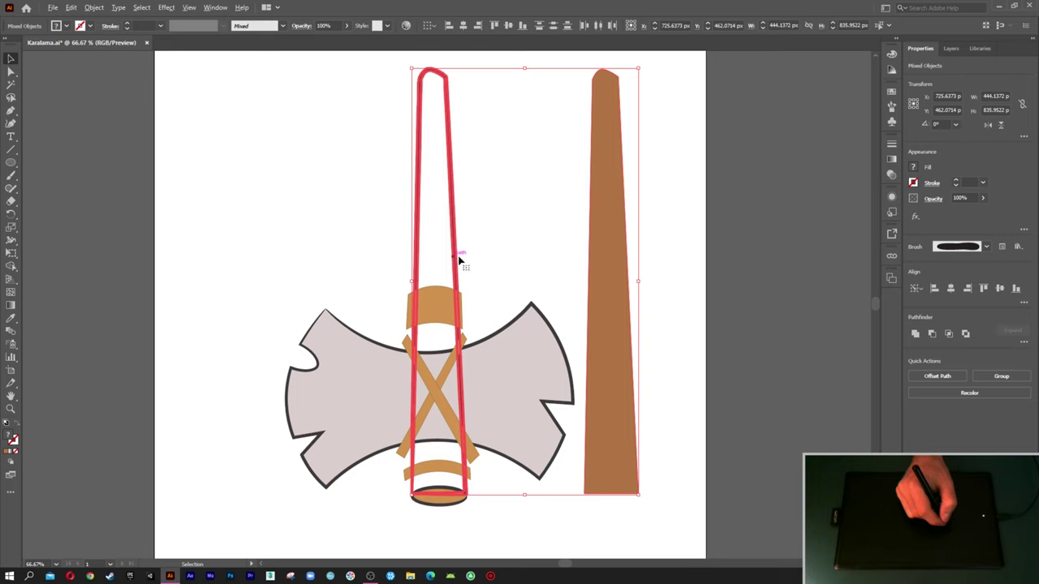
{"action": "left_click", "coordinate": [950, 288]}
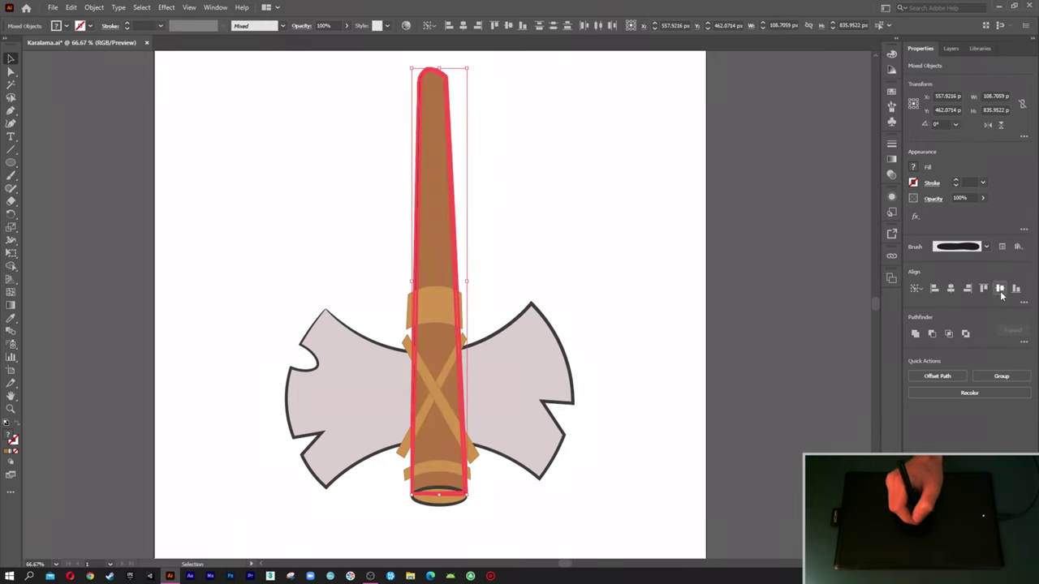
{"action": "left_click", "coordinate": [714, 297]}
Step: Send the handle and axe heads behind the rest of the artwork
{"action": "left_click", "coordinate": [427, 276]}
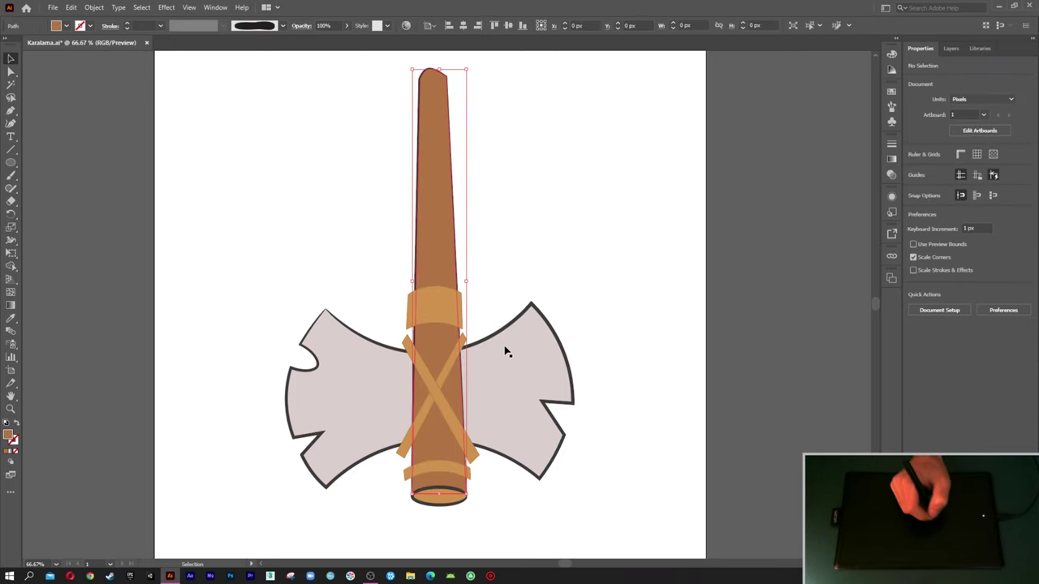
{"action": "left_click", "coordinate": [510, 343], "text": "shift"}
{"action": "right_click", "coordinate": [515, 342]}
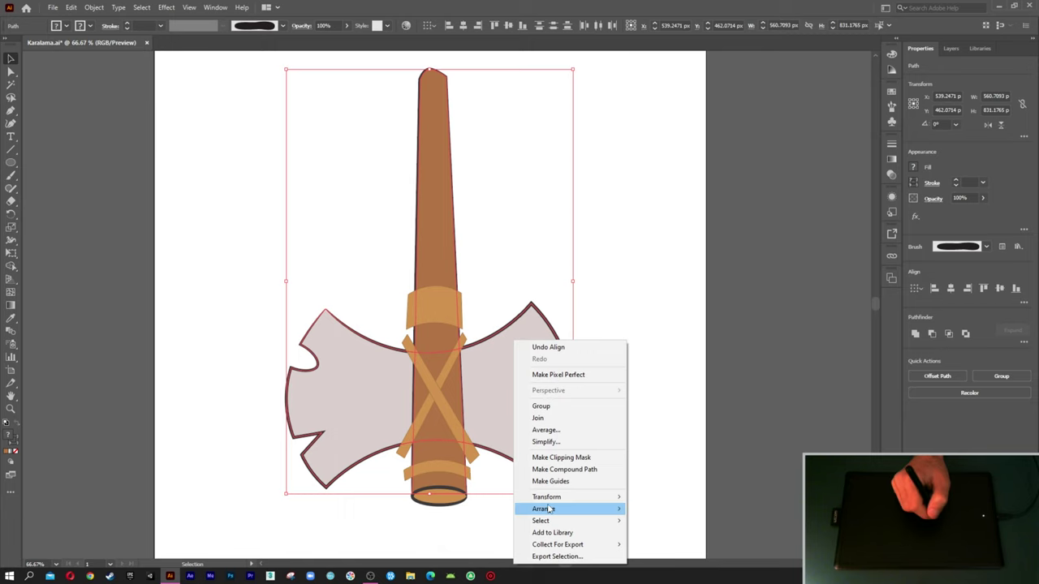
{"action": "left_click", "coordinate": [661, 543]}
{"action": "left_click", "coordinate": [601, 419]}
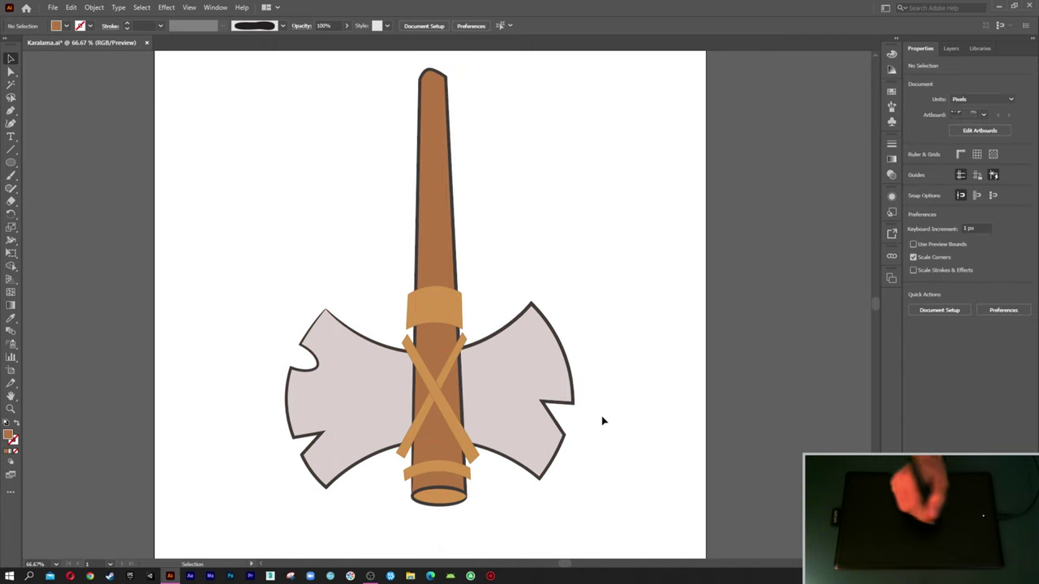
{"action": "key", "text": "ctrl+="}
Step: Remove the outlines from both wrap bands and the crossed straps
{"action": "scroll", "coordinate": [459, 420], "scroll_direction": "up", "scroll_amount": 2}
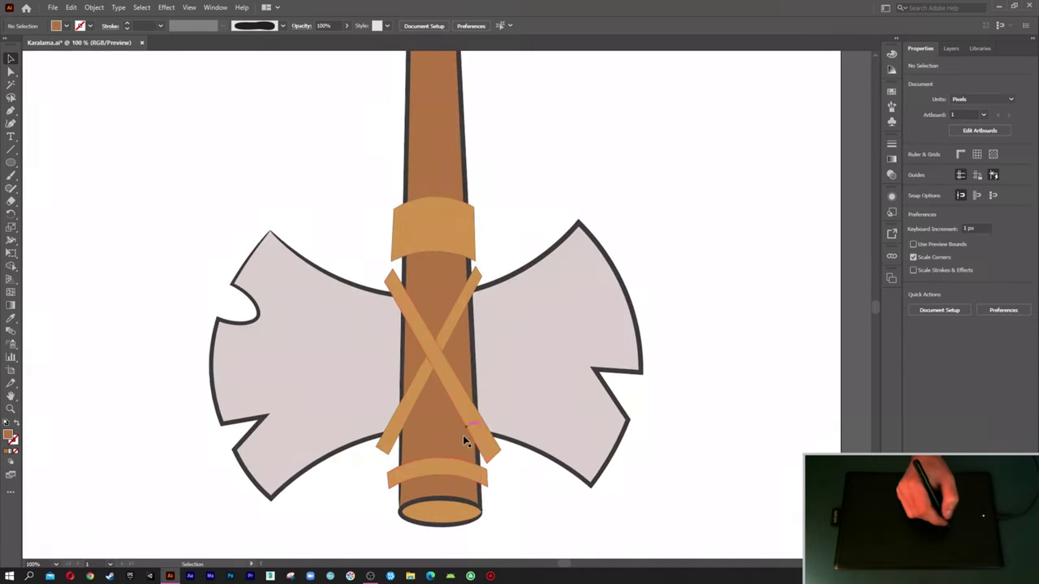
{"action": "left_click", "coordinate": [442, 482]}
{"action": "left_click", "coordinate": [453, 401], "text": "shift"}
{"action": "left_click", "coordinate": [412, 405], "text": "shift"}
{"action": "left_click", "coordinate": [440, 244], "text": "shift"}
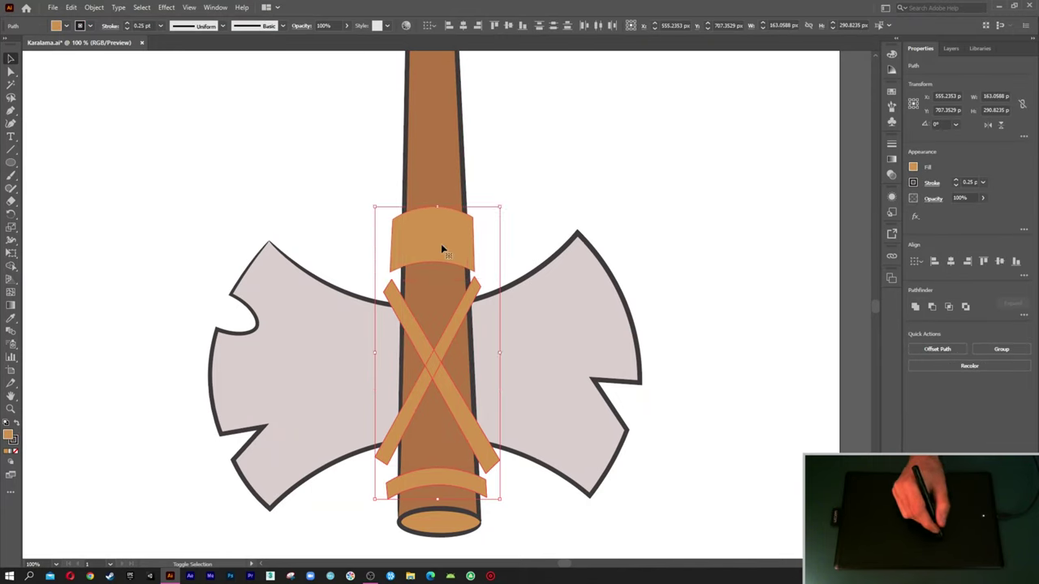
{"action": "left_click", "coordinate": [913, 183]}
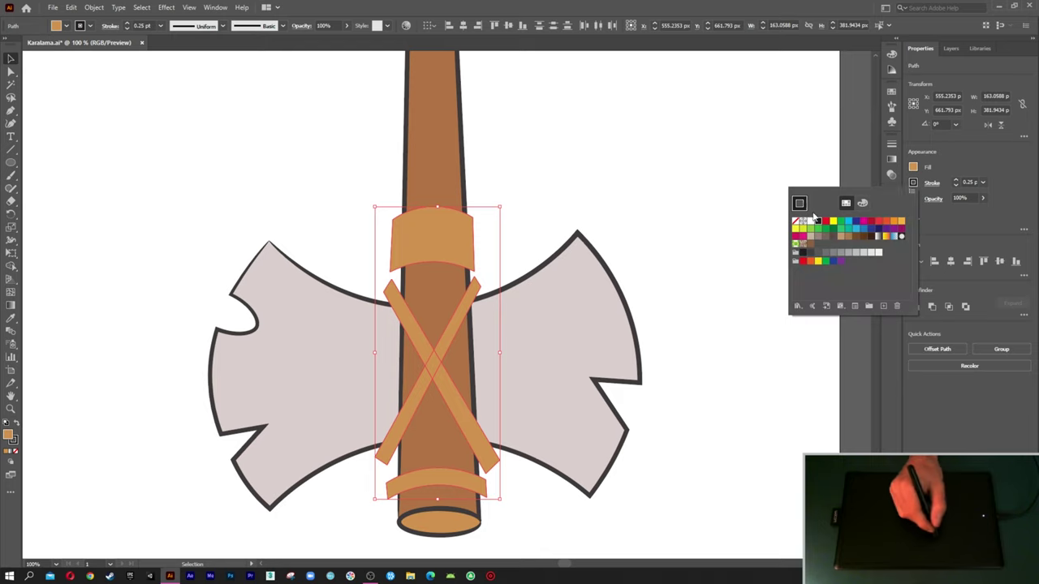
{"action": "left_click", "coordinate": [797, 223]}
Step: Merge the strap slivers and bottom band pieces with the Shape Builder
{"action": "left_click", "coordinate": [447, 188], "text": "shift"}
{"action": "key", "text": "shift+m"}
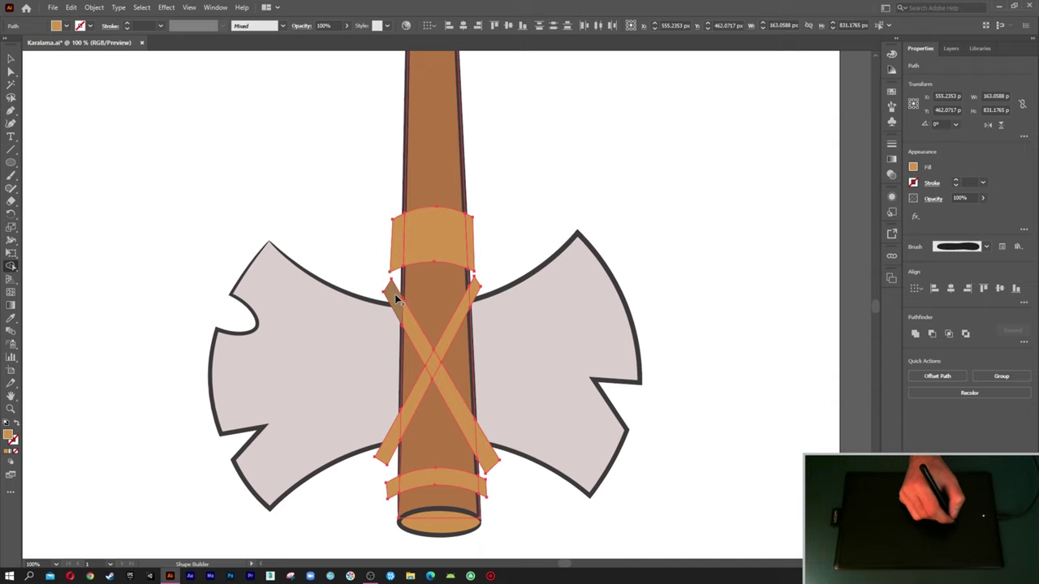
{"action": "left_click", "coordinate": [475, 292]}
{"action": "left_click", "coordinate": [476, 292]}
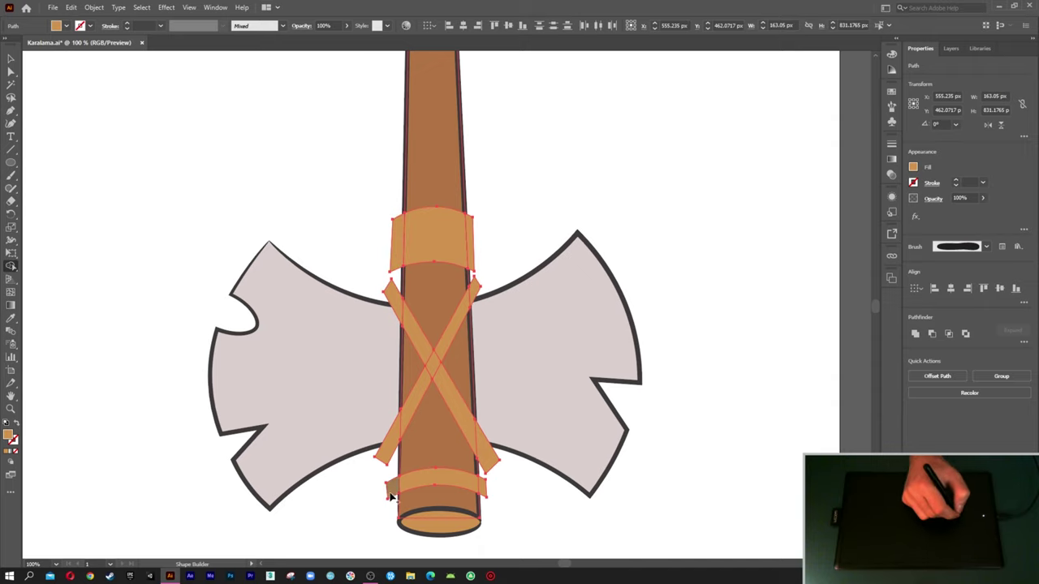
{"action": "left_click_drag", "start_coordinate": [391, 500], "coordinate": [483, 490]}
{"action": "key", "text": "v"}
{"action": "left_click", "coordinate": [503, 489]}
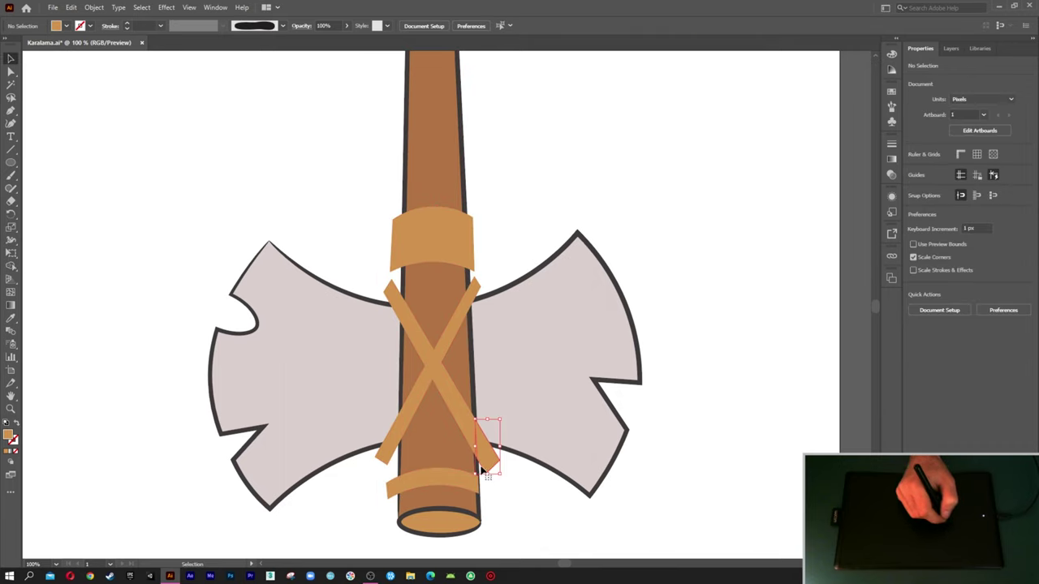
Step: Delete the overhanging strap ends and both ends of the top band
{"action": "left_click", "coordinate": [483, 469]}
{"action": "key", "text": "Delete"}
{"action": "left_click", "coordinate": [386, 438]}
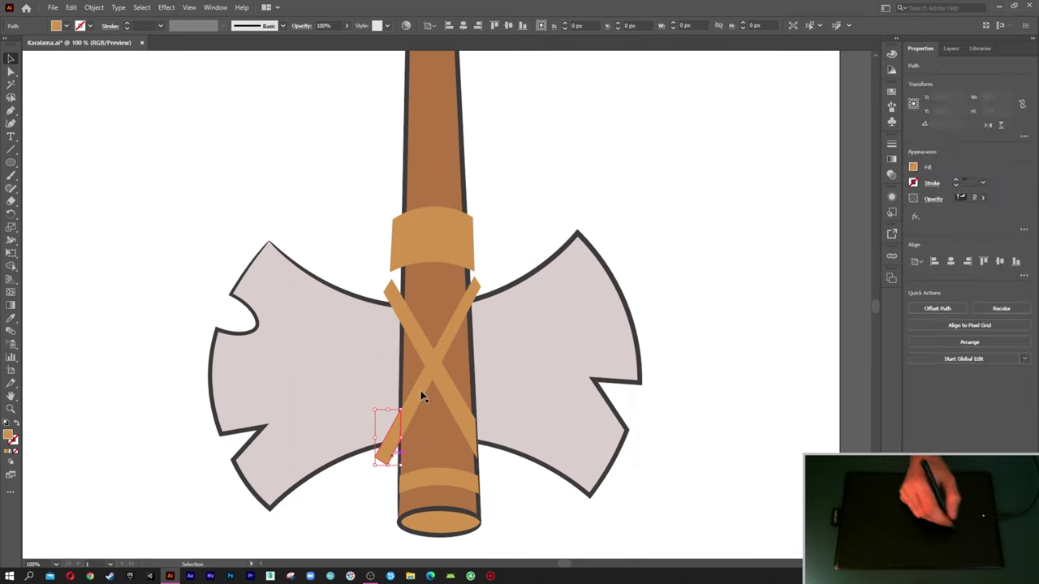
{"action": "key", "text": "Delete"}
{"action": "left_click", "coordinate": [475, 285]}
{"action": "left_click", "coordinate": [395, 270]}
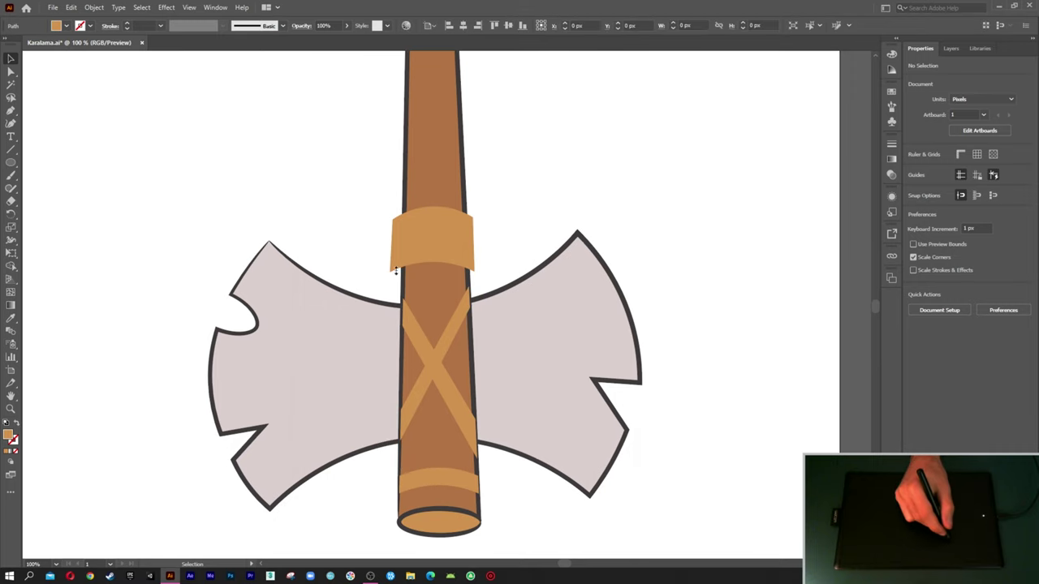
{"action": "key", "text": "Delete"}
{"action": "left_click", "coordinate": [471, 244]}
{"action": "key", "text": "Delete"}
Step: Give the wrap bands and crossed straps a dark tapered brush outline
{"action": "left_click", "coordinate": [447, 250]}
{"action": "left_click", "coordinate": [441, 347], "text": "shift"}
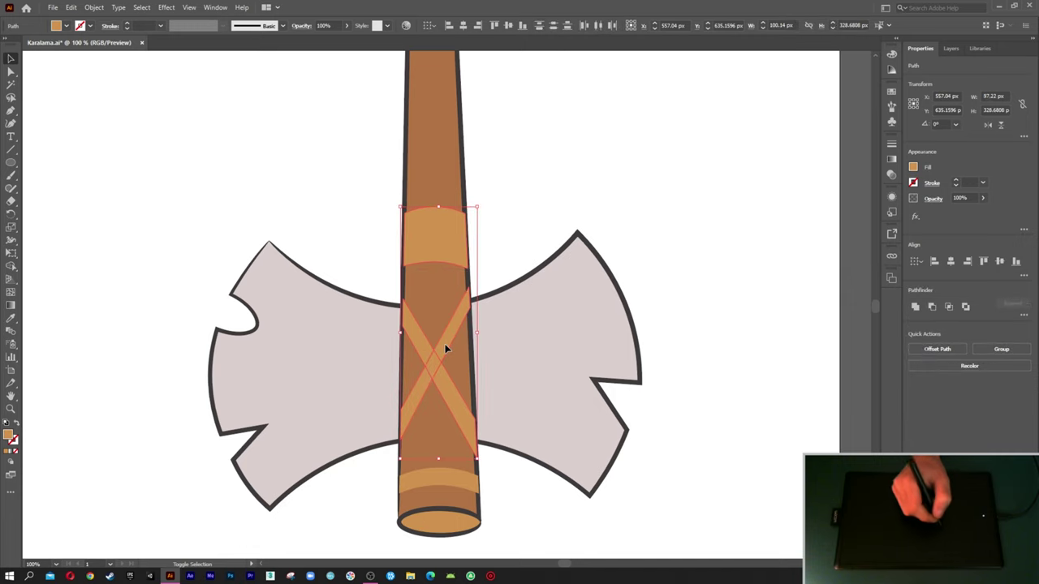
{"action": "left_click", "coordinate": [439, 474], "text": "shift"}
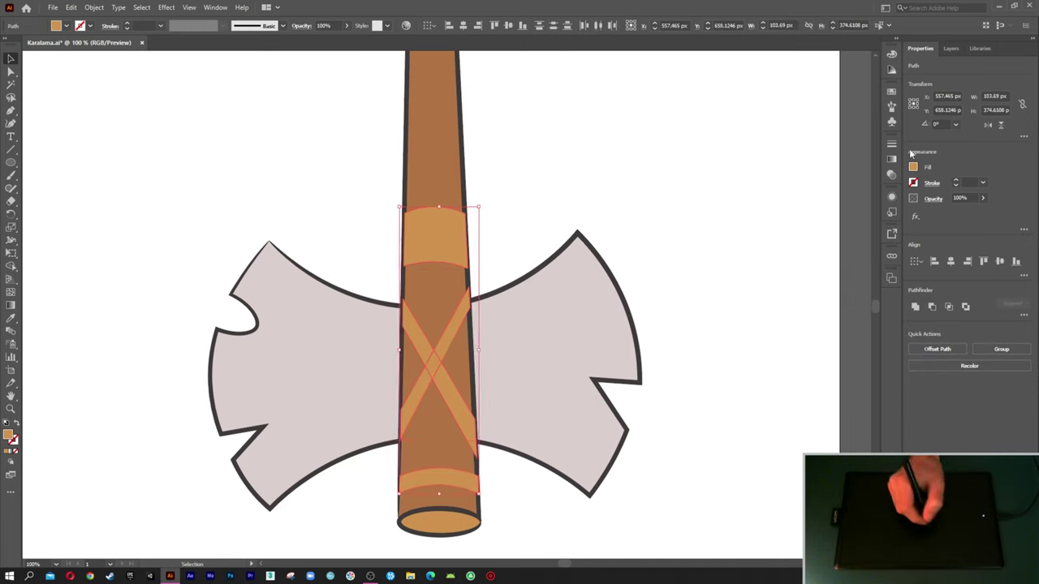
{"action": "left_click", "coordinate": [891, 109]}
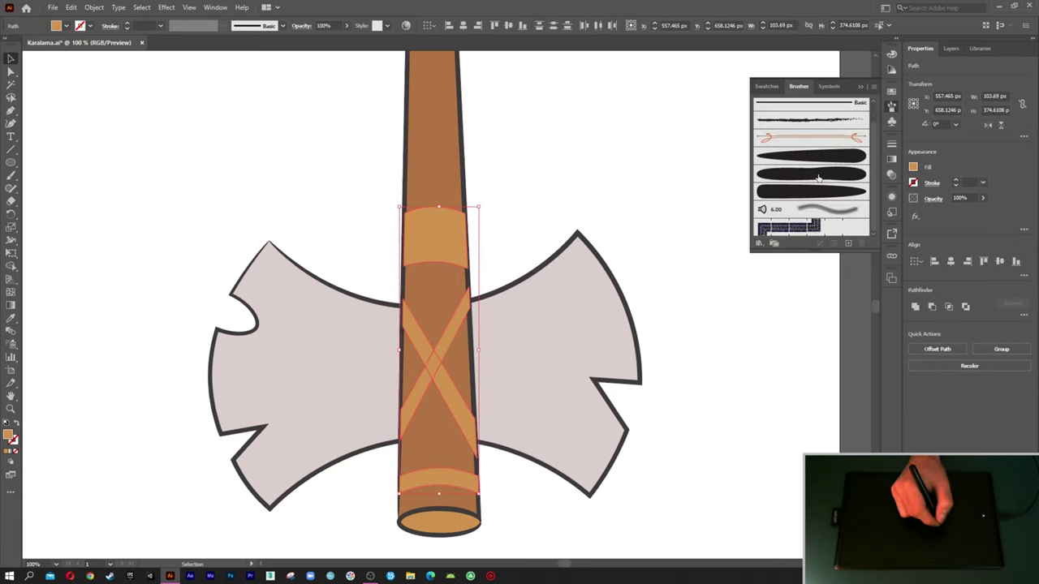
{"action": "left_click", "coordinate": [818, 175]}
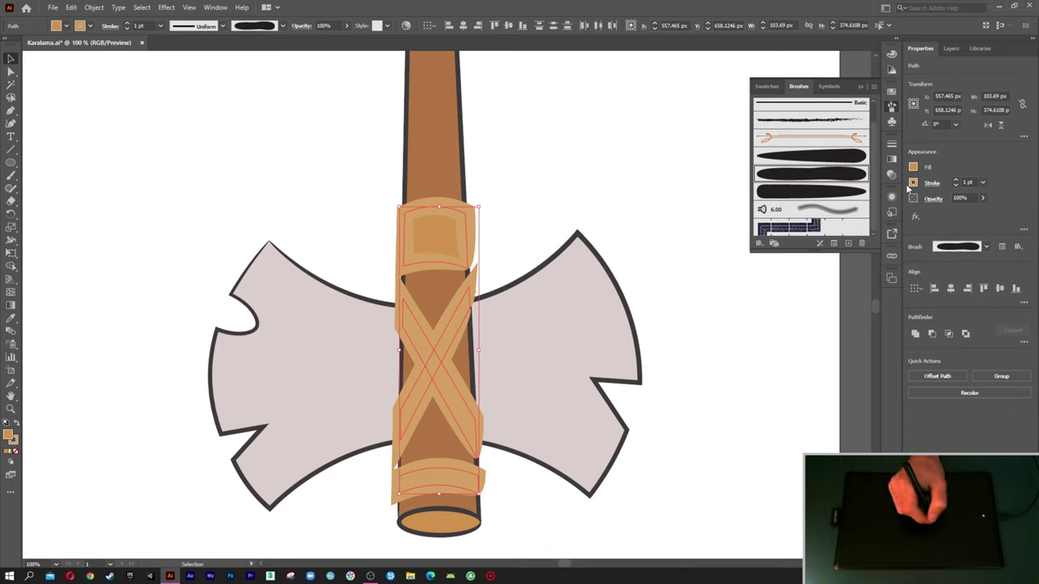
{"action": "left_click", "coordinate": [912, 182]}
{"action": "left_click", "coordinate": [819, 223]}
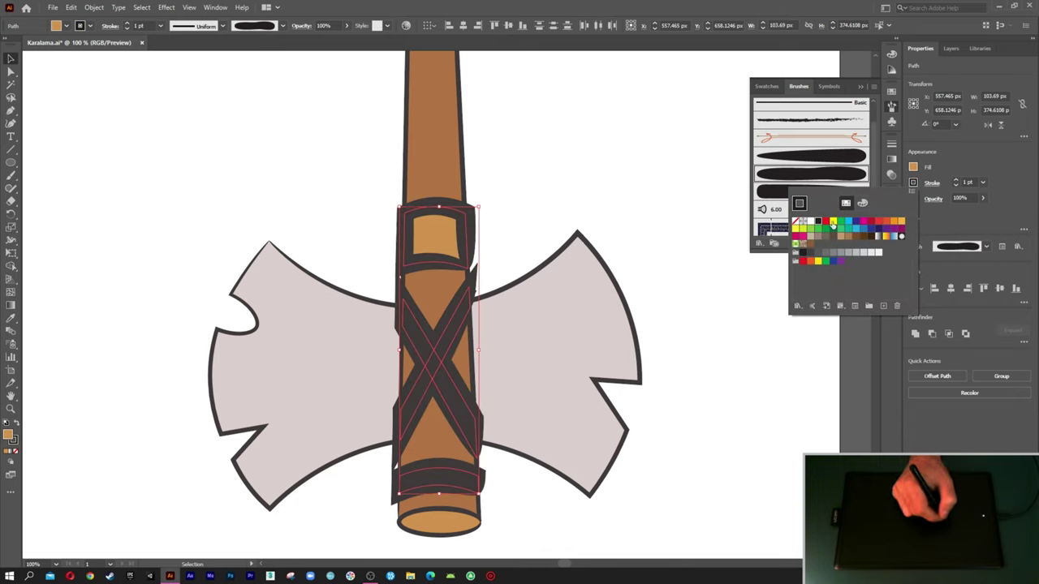
Step: Set the wrap outline weight to 0.2 pt, then select the handle and blades
{"action": "left_click", "coordinate": [969, 182]}
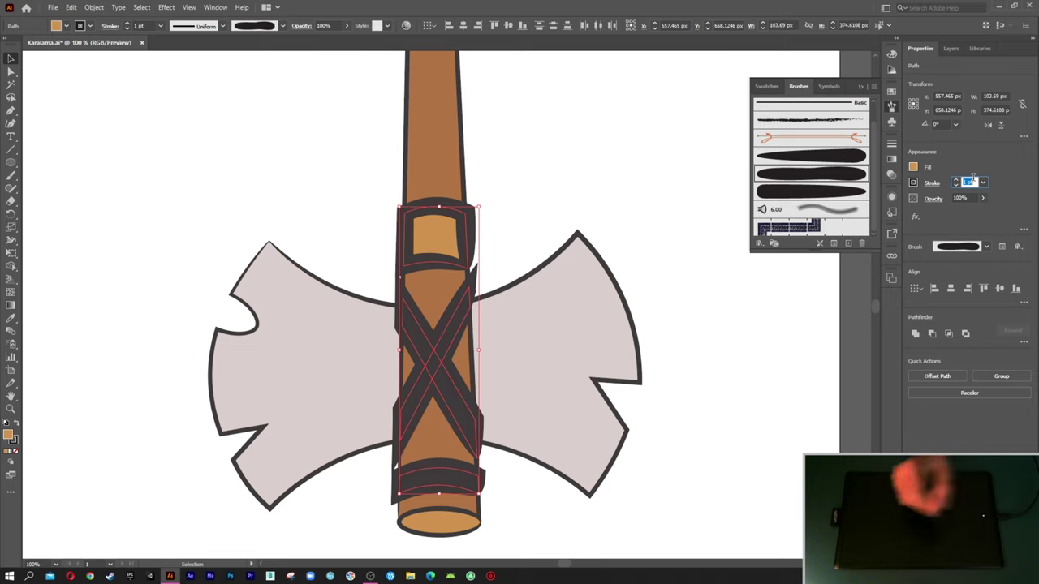
{"action": "type", "text": "0.2"}
{"action": "key", "text": "Return"}
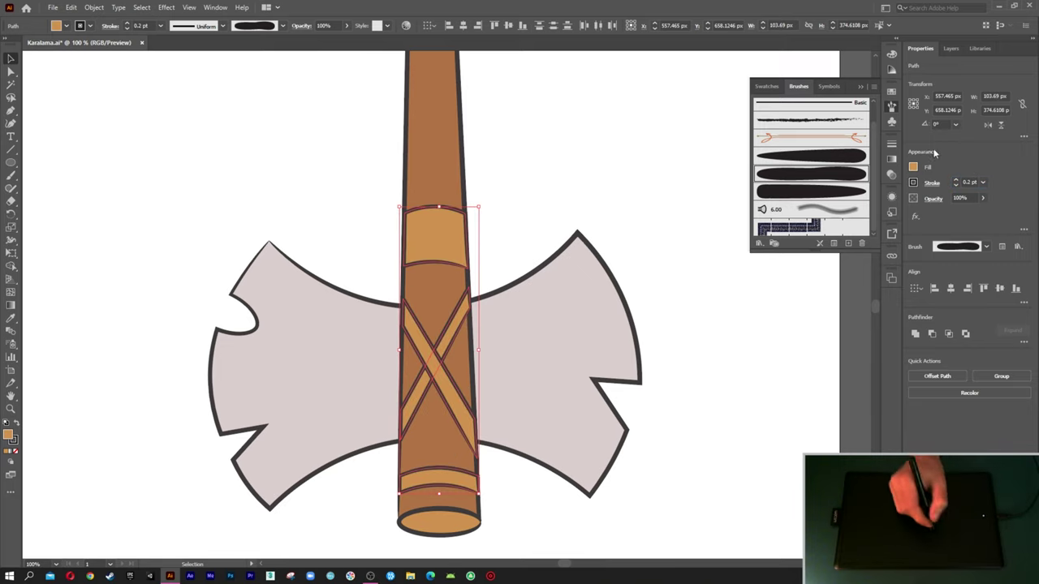
{"action": "left_click", "coordinate": [862, 89]}
{"action": "left_click", "coordinate": [443, 185]}
{"action": "left_click", "coordinate": [515, 312], "text": "shift"}
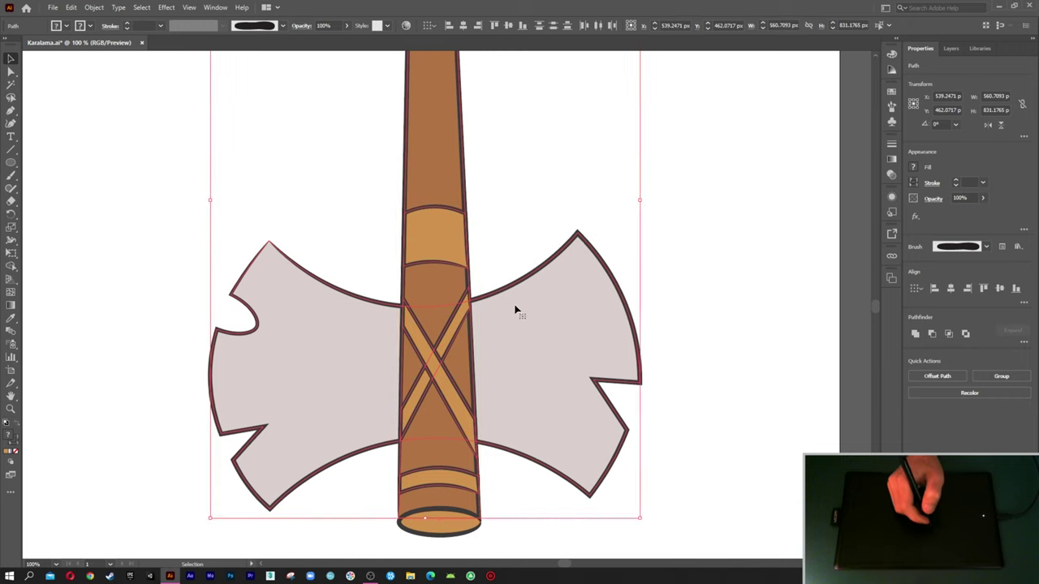
Step: Send the handle and blades behind the wraps and select the X-shaped wrap
{"action": "right_click", "coordinate": [515, 307]}
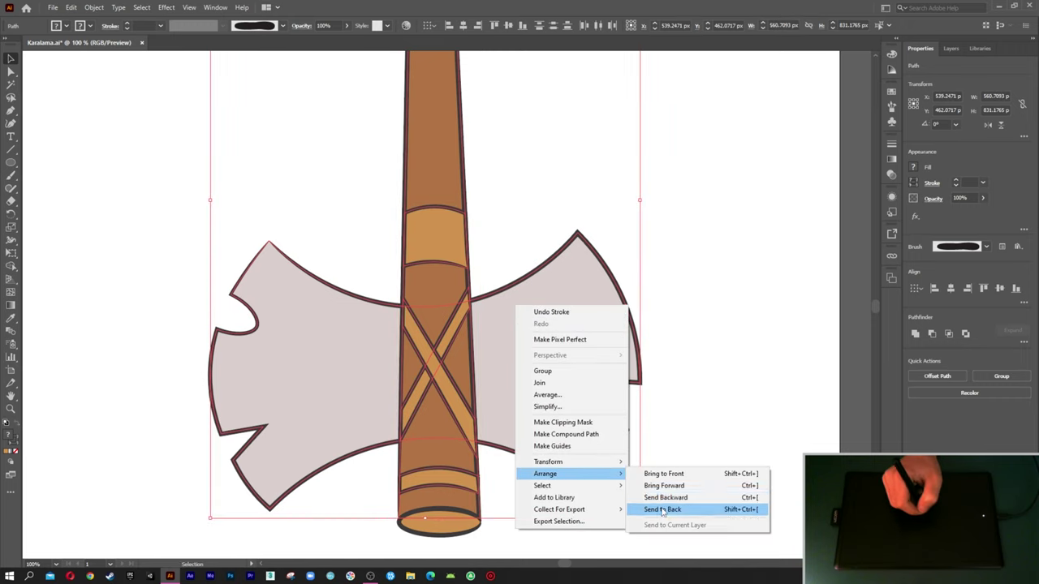
{"action": "left_click", "coordinate": [682, 504]}
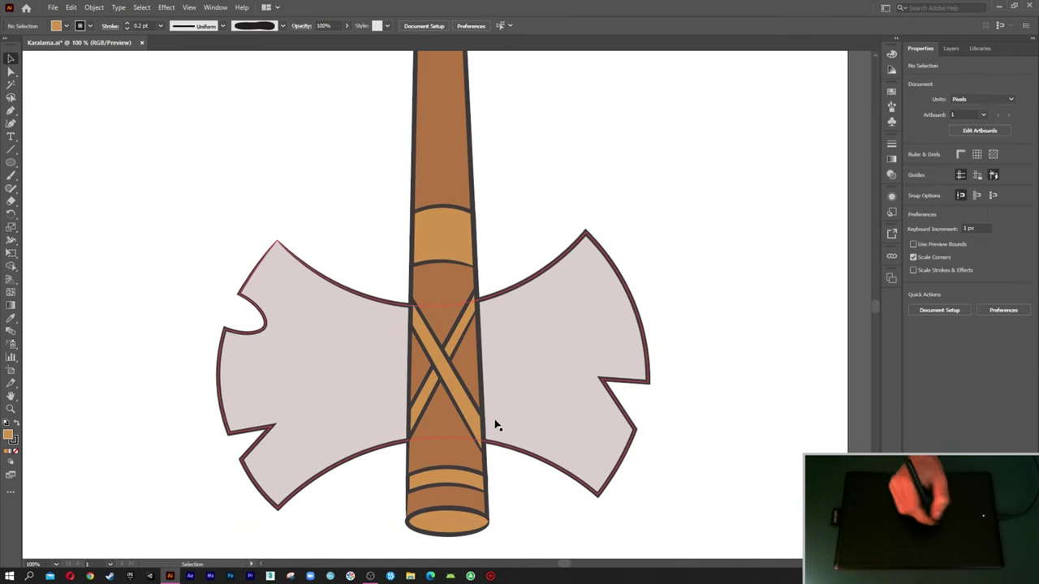
{"action": "left_click", "coordinate": [474, 431]}
{"action": "key", "text": "ctrl+plus"}
{"action": "scroll", "coordinate": [494, 466], "scroll_direction": "up", "scroll_amount": 3}
Step: Drag the X-shaped wrap's anchors so its ends meet the handle edges
{"action": "key", "text": "a"}
{"action": "left_click_drag", "start_coordinate": [473, 417], "coordinate": [473, 403]}
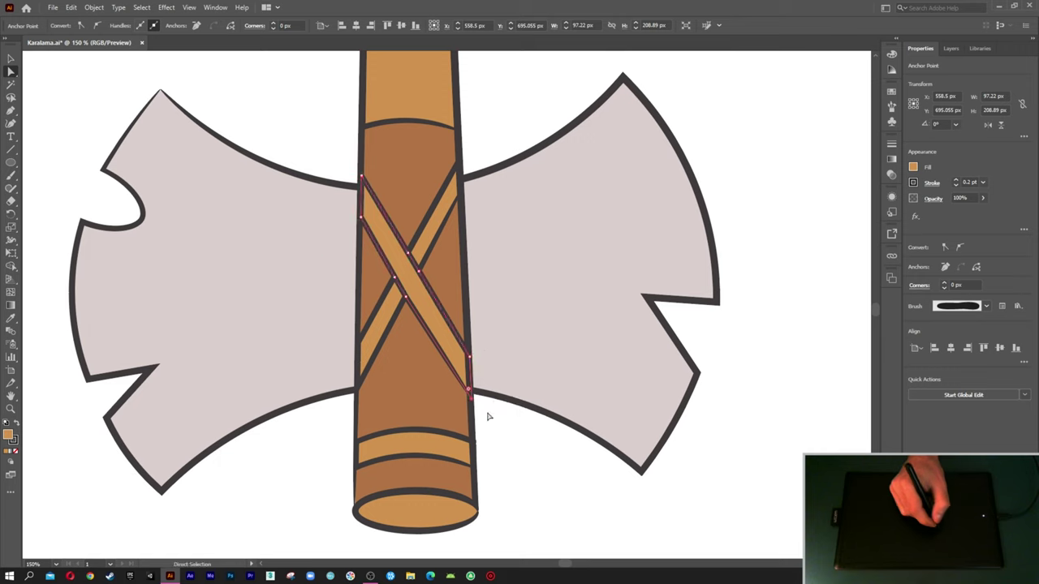
{"action": "left_click", "coordinate": [496, 422]}
{"action": "left_click_drag", "start_coordinate": [409, 302], "coordinate": [397, 279]}
{"action": "left_click", "coordinate": [404, 280]}
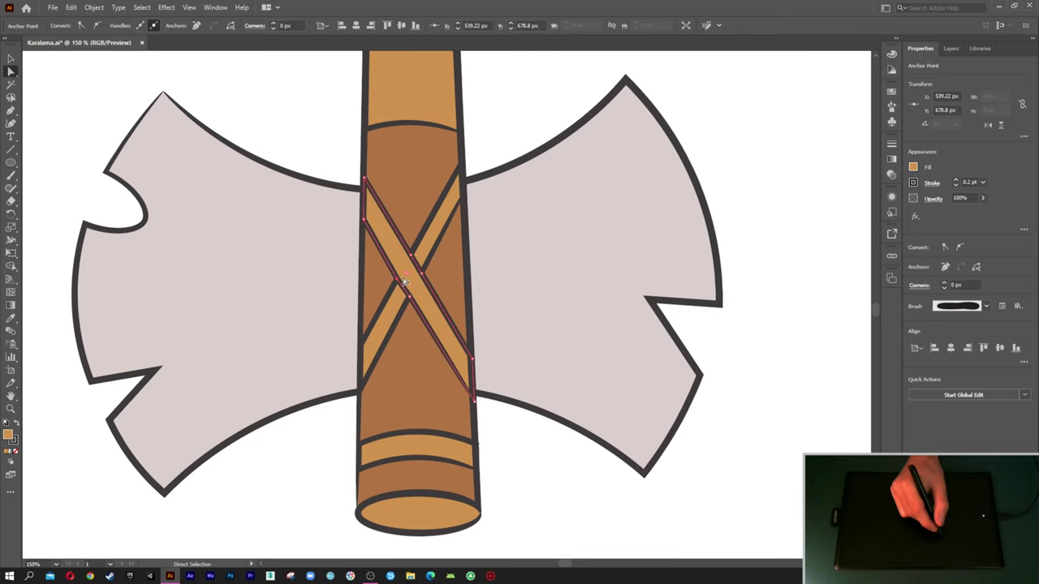
{"action": "left_click", "coordinate": [487, 289]}
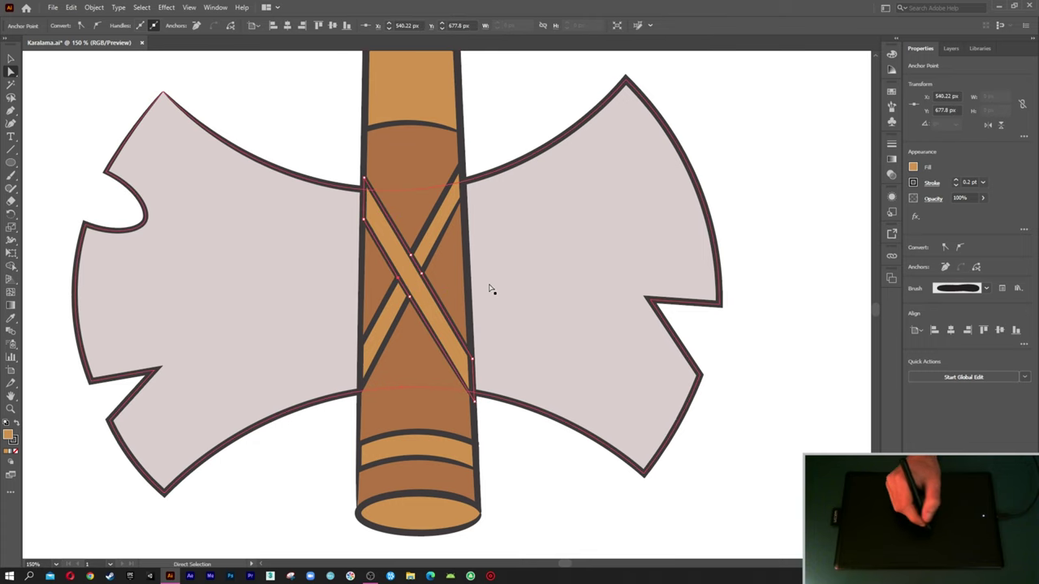
{"action": "key", "text": "v"}
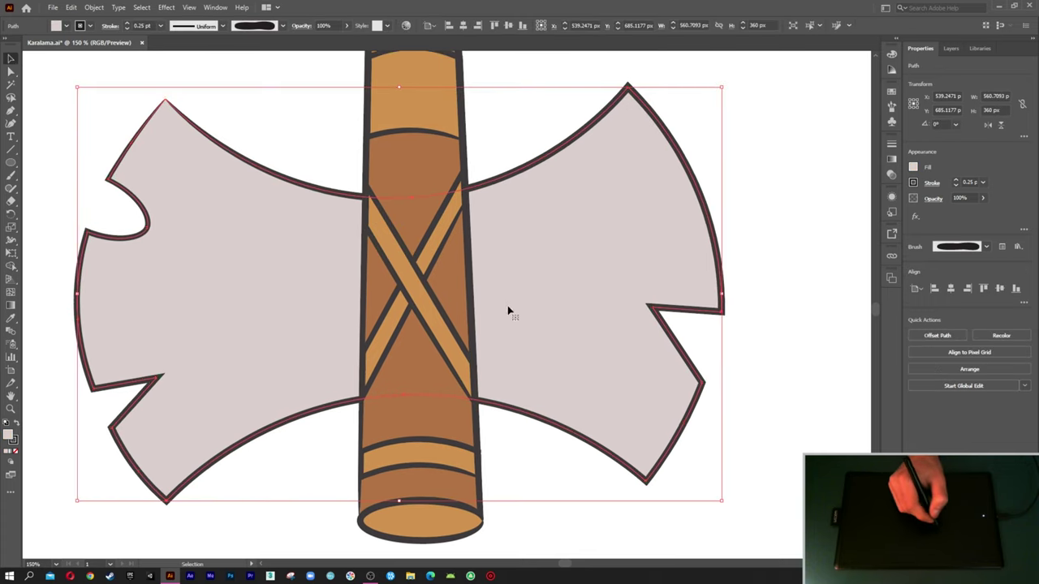
{"action": "key", "text": "ctrl+minus"}
{"action": "key", "text": "ctrl+shift+a"}
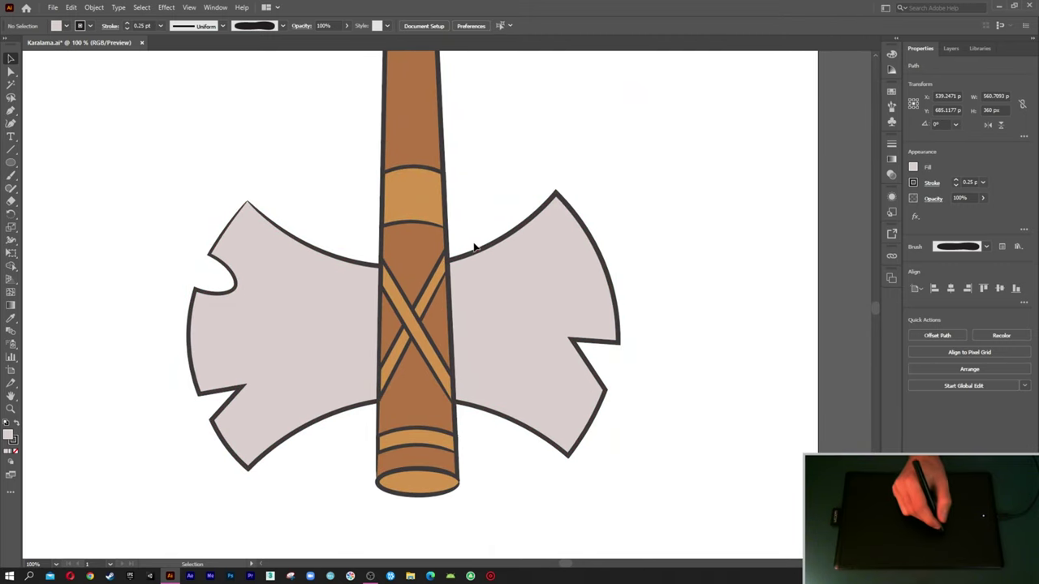
{"action": "key", "text": "ctrl+minus"}
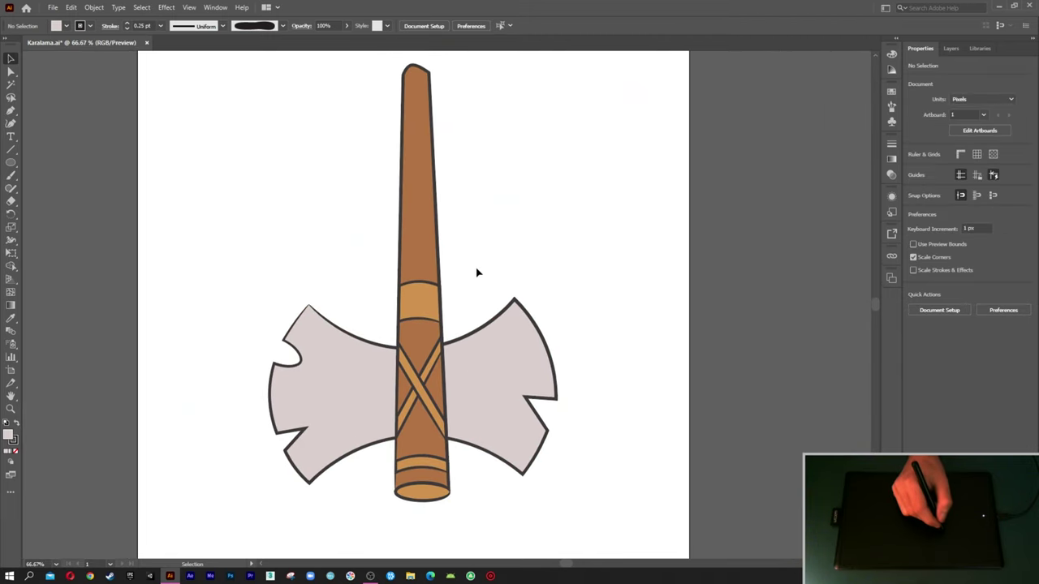
Step: Paint a blob over the handle top and fill it with the handle's brown
{"action": "key", "text": "b"}
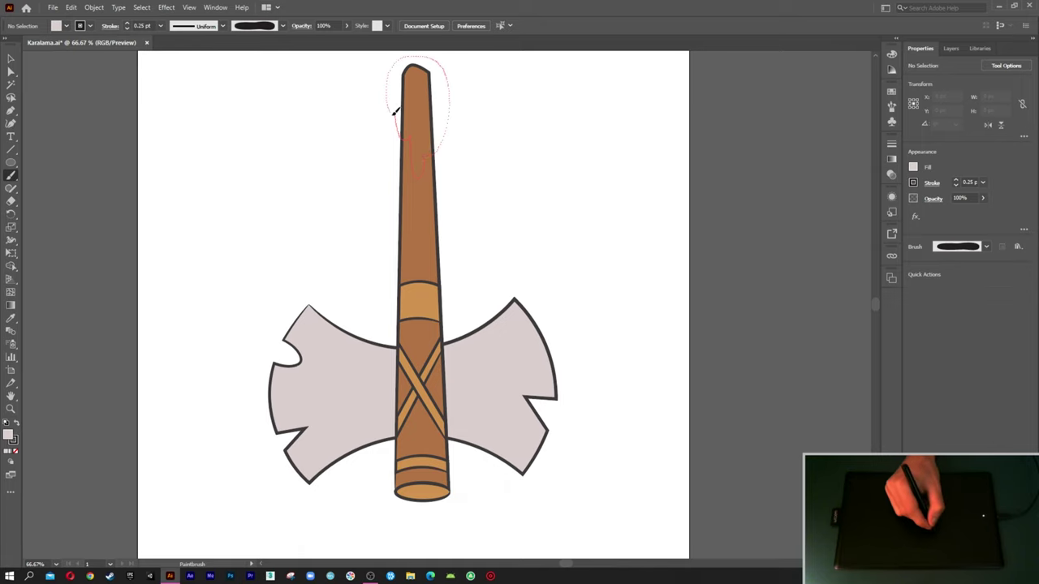
{"action": "left_click_drag", "start_coordinate": [398, 112], "coordinate": [395, 116]}
{"action": "key", "text": "v"}
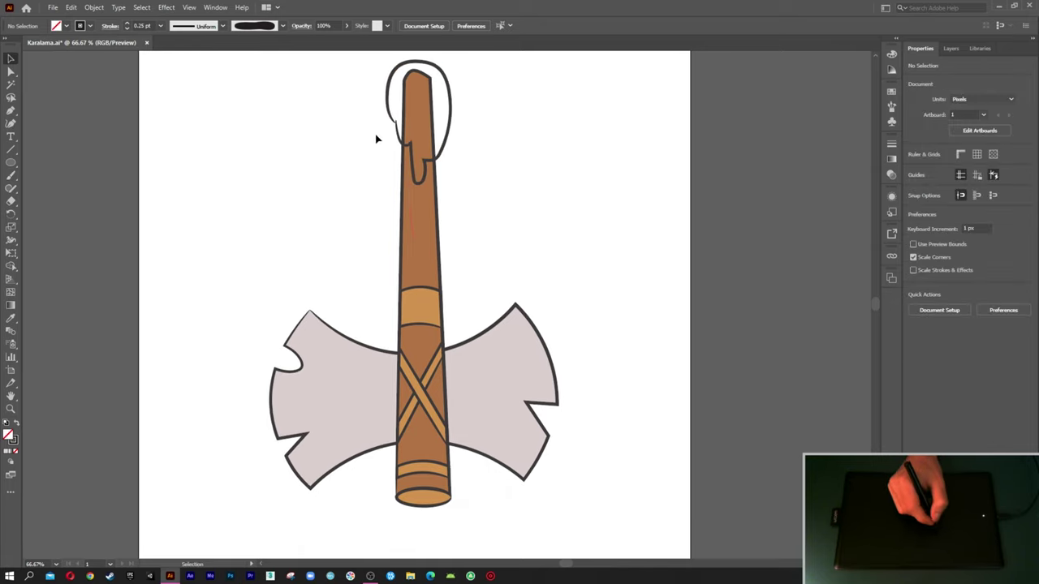
{"action": "left_click", "coordinate": [395, 116]}
{"action": "key", "text": "i"}
{"action": "left_click", "coordinate": [423, 224]}
{"action": "key", "text": "v"}
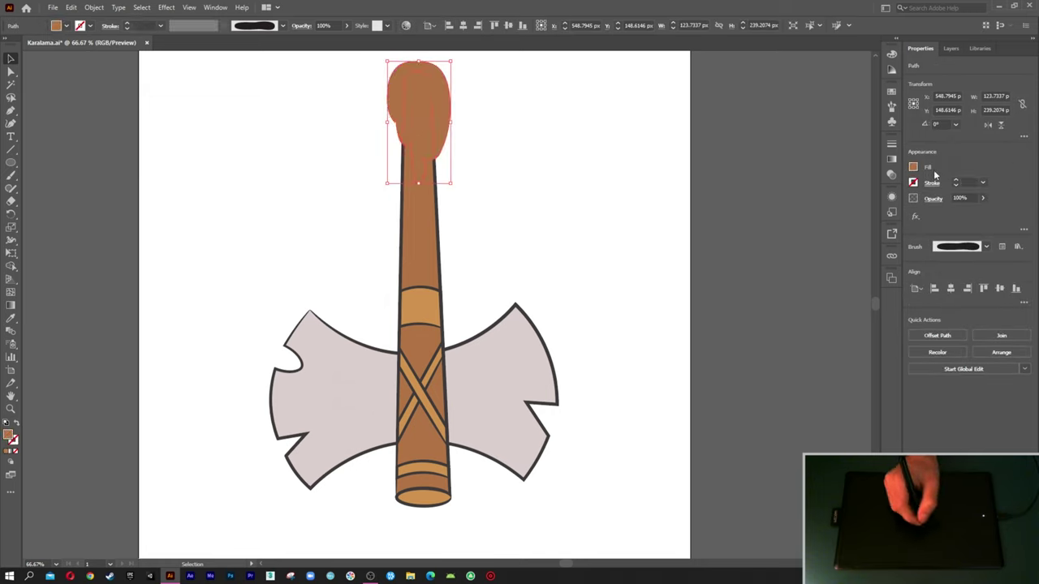
Step: Trim the blob to the handle outline with the Shape Builder
{"action": "left_click", "coordinate": [422, 218], "text": "shift"}
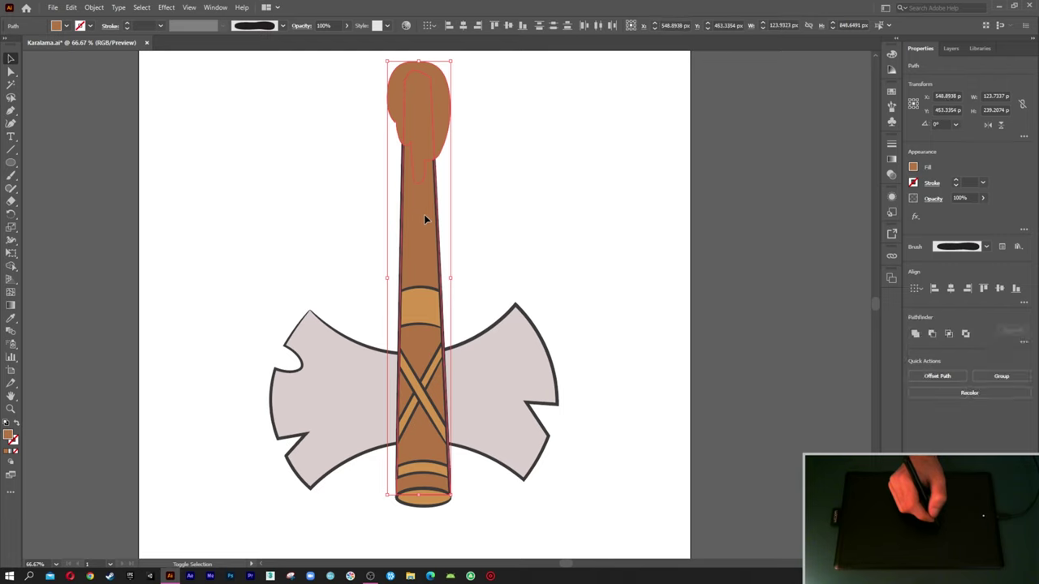
{"action": "key", "text": "shift+m"}
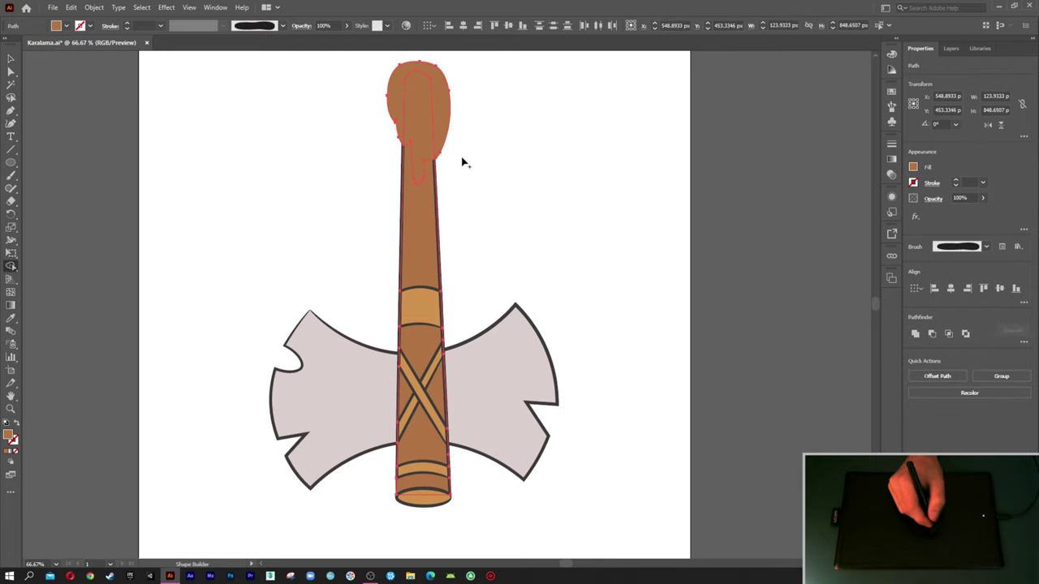
{"action": "left_click", "coordinate": [442, 124], "text": "alt"}
{"action": "key", "text": "v"}
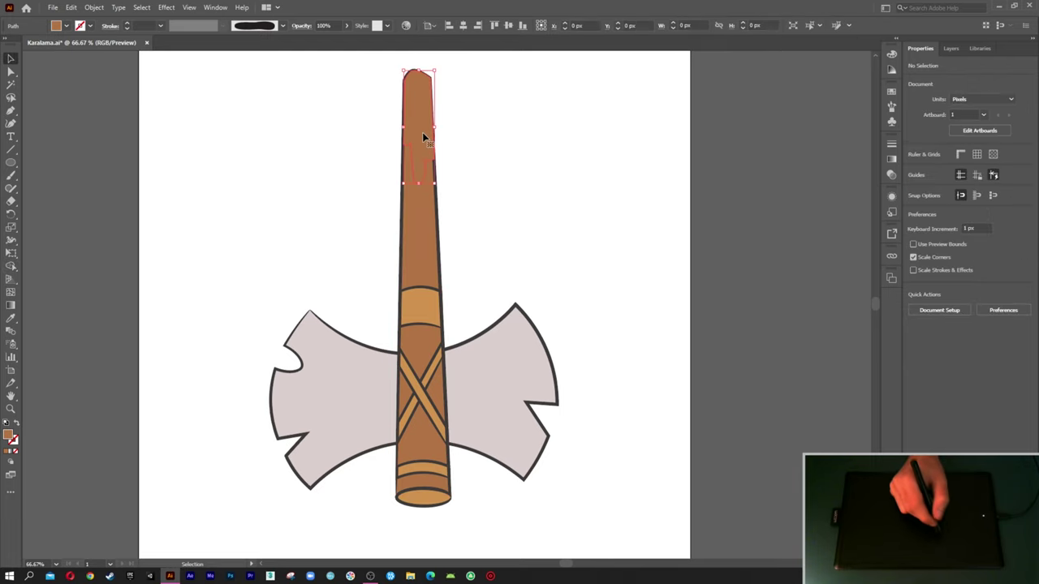
Step: Give the top shading piece a dark brown fill at 15% opacity
{"action": "left_click", "coordinate": [913, 167]}
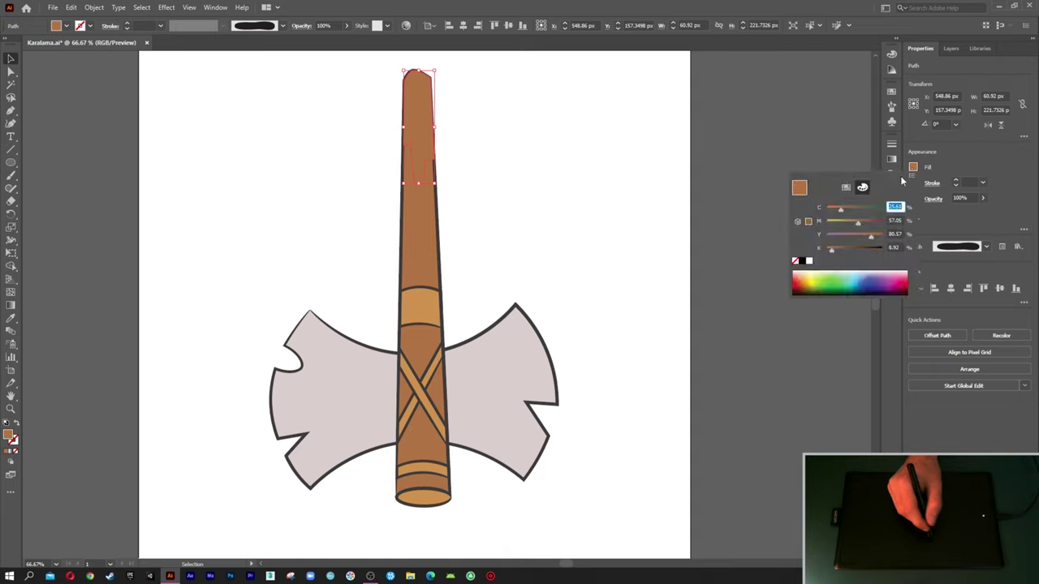
{"action": "left_click", "coordinate": [858, 246]}
{"action": "left_click", "coordinate": [974, 195]}
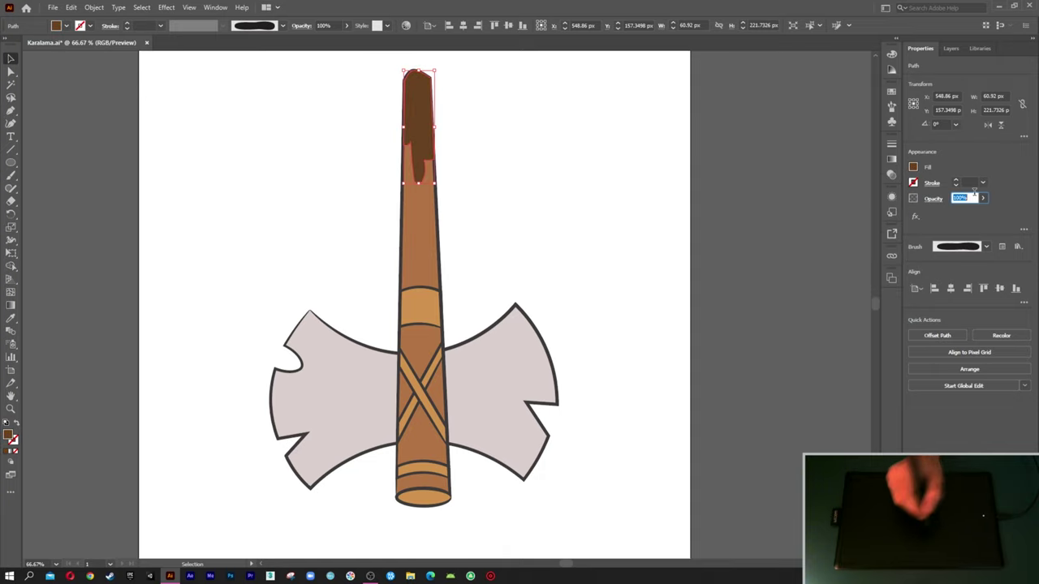
{"action": "type", "text": "15"}
{"action": "key", "text": "Return"}
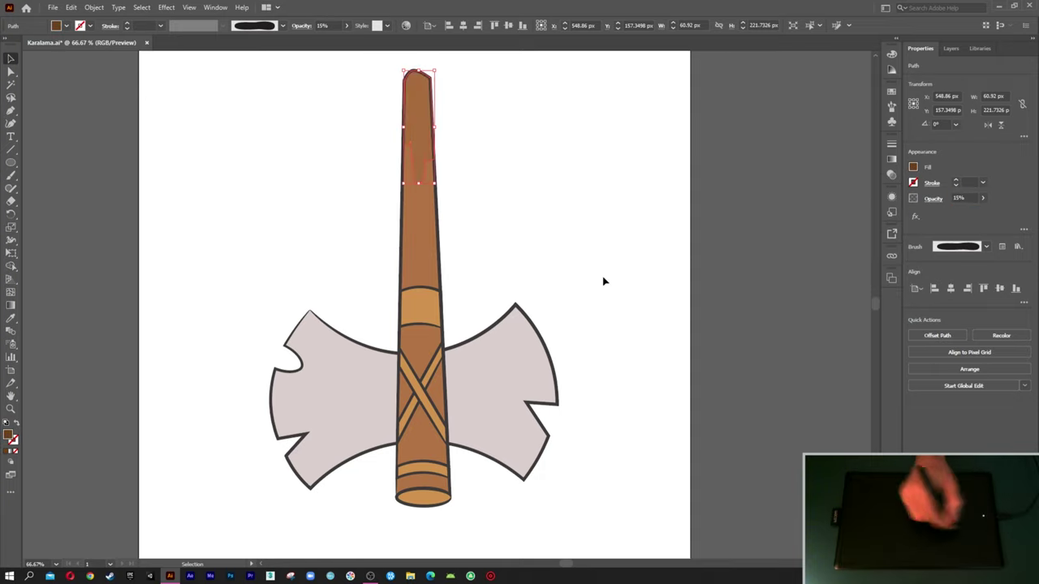
{"action": "left_click", "coordinate": [608, 282]}
Step: Send the handle and blades backward beneath the shading piece
{"action": "left_click", "coordinate": [422, 264]}
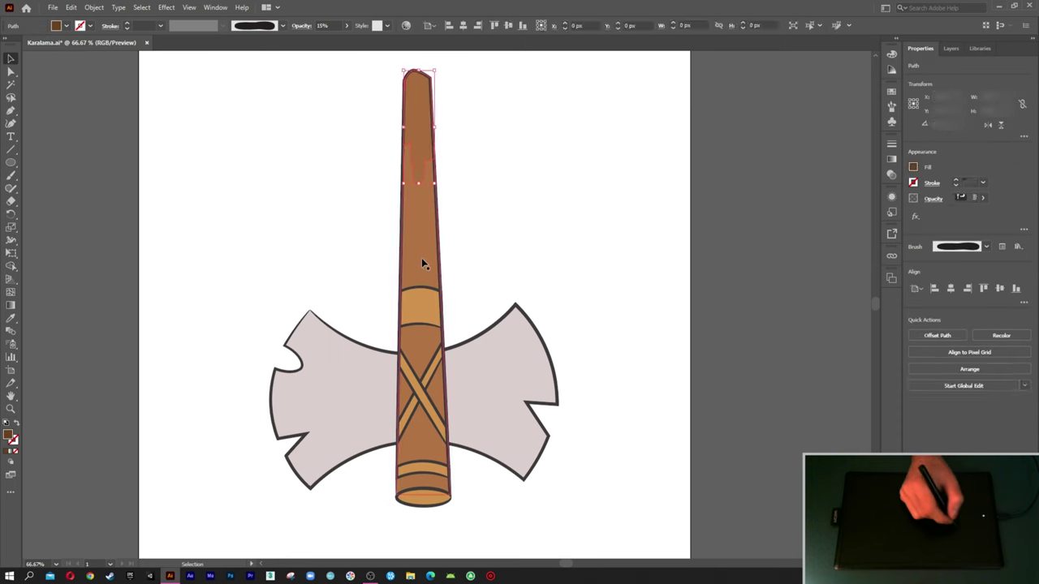
{"action": "left_click", "coordinate": [492, 354], "text": "shift"}
{"action": "right_click", "coordinate": [498, 355]}
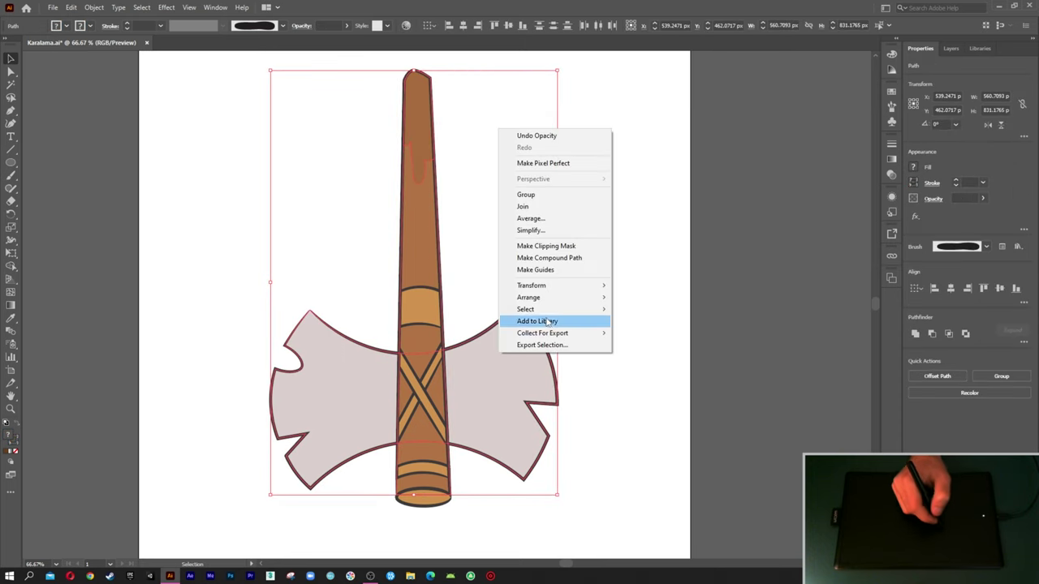
{"action": "mouse_move", "coordinate": [529, 297]}
{"action": "left_click", "coordinate": [670, 336]}
{"action": "left_click", "coordinate": [655, 336]}
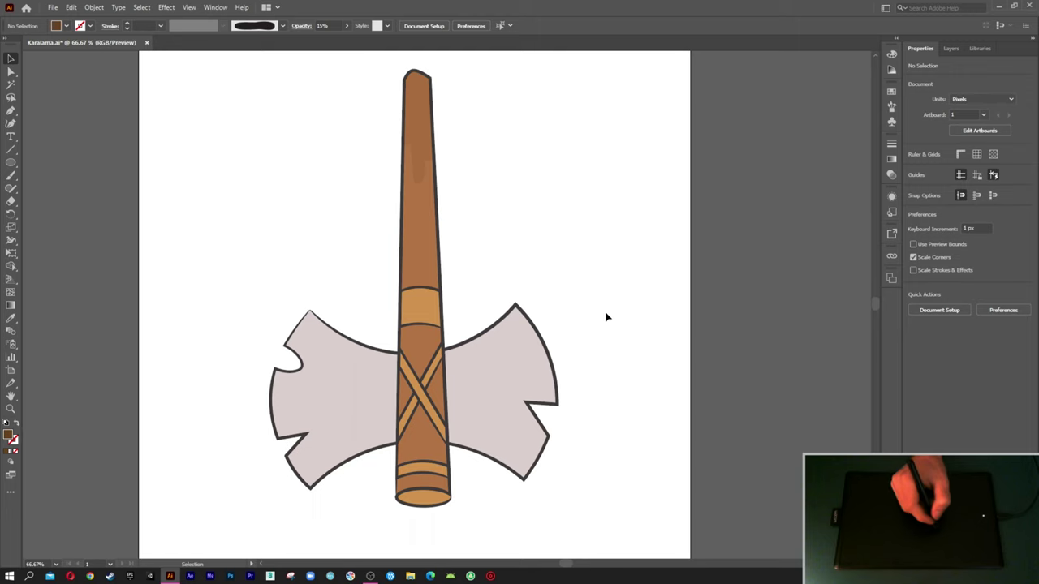
{"action": "left_click_drag", "start_coordinate": [596, 311], "coordinate": [598, 303]}
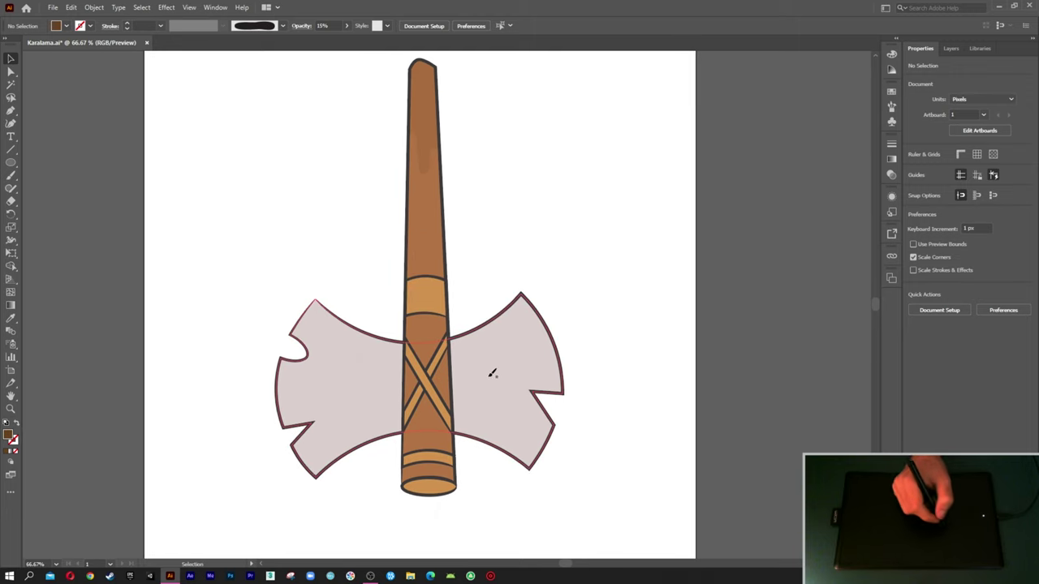
{"action": "key", "text": "b"}
{"action": "key", "text": "ctrl+plus"}
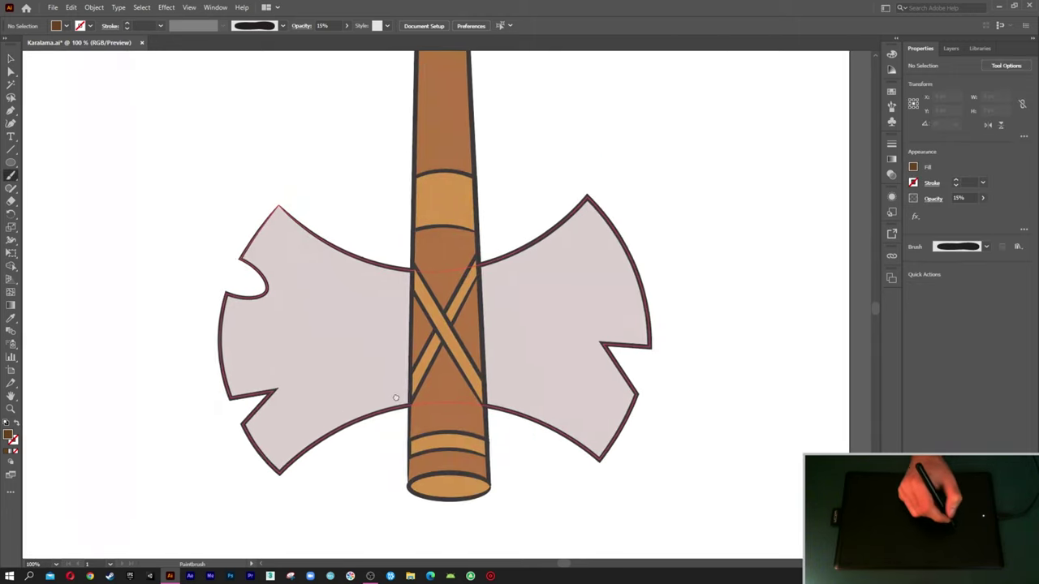
Step: Set the brush to no fill, black stroke, 100% opacity and 0.2 pt weight
{"action": "scroll", "coordinate": [397, 394], "scroll_direction": "up", "scroll_amount": 1}
{"action": "left_click", "coordinate": [913, 167]}
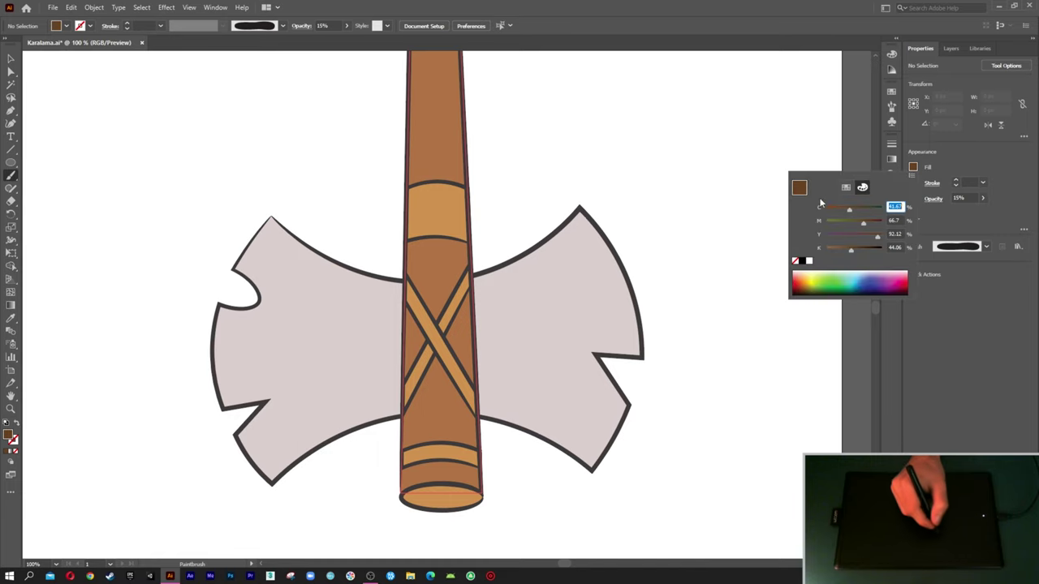
{"action": "left_click", "coordinate": [795, 261]}
{"action": "left_click", "coordinate": [914, 183]}
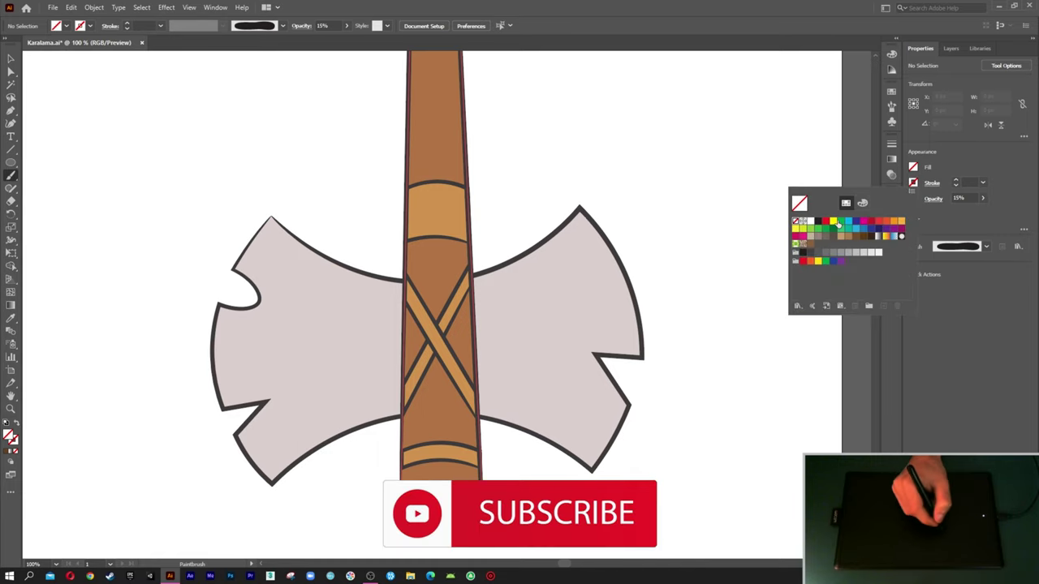
{"action": "left_click", "coordinate": [818, 221]}
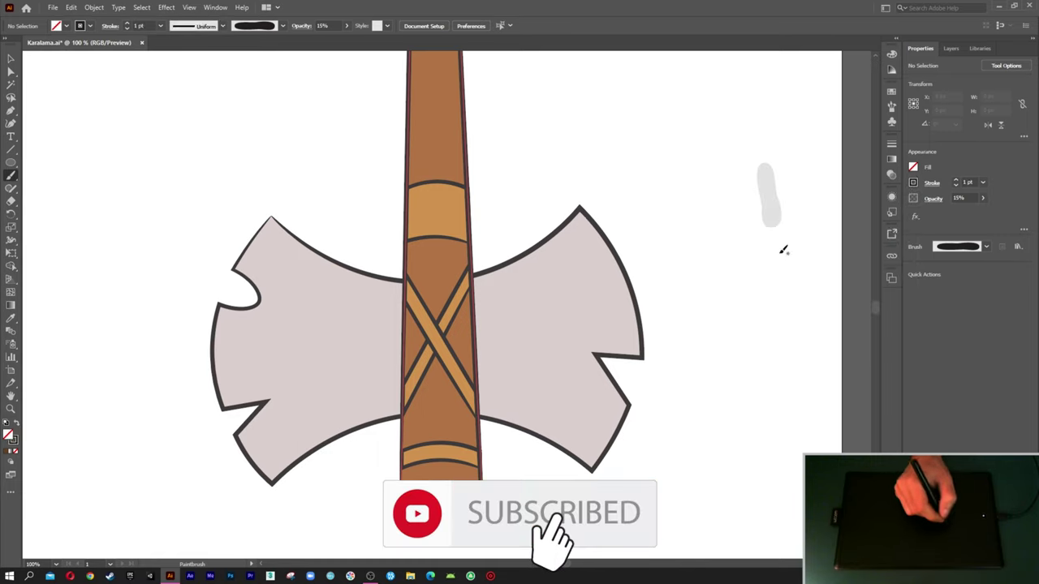
{"action": "left_click", "coordinate": [959, 198]}
{"action": "type", "text": "100"}
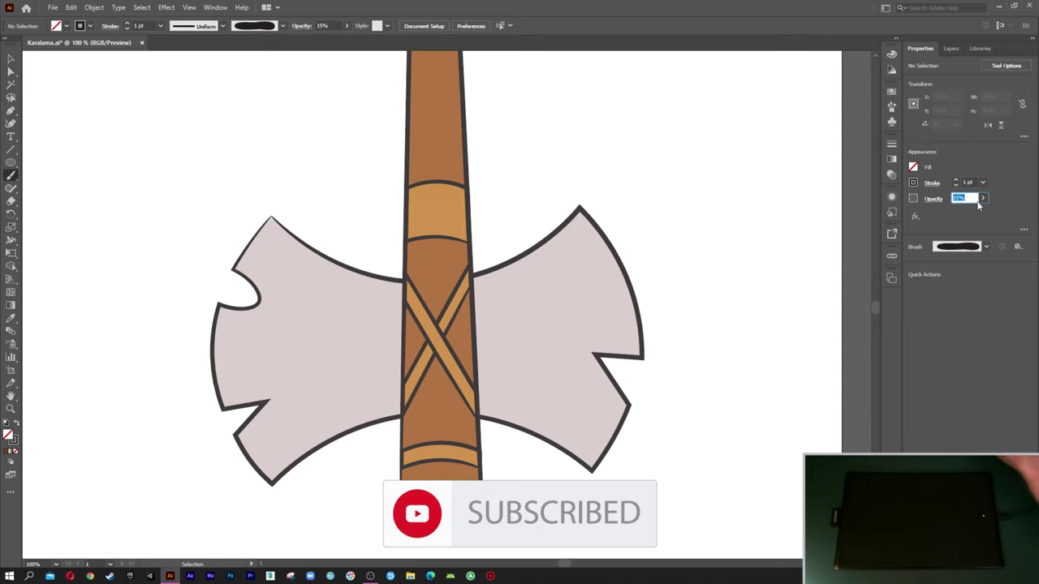
{"action": "left_click", "coordinate": [967, 182]}
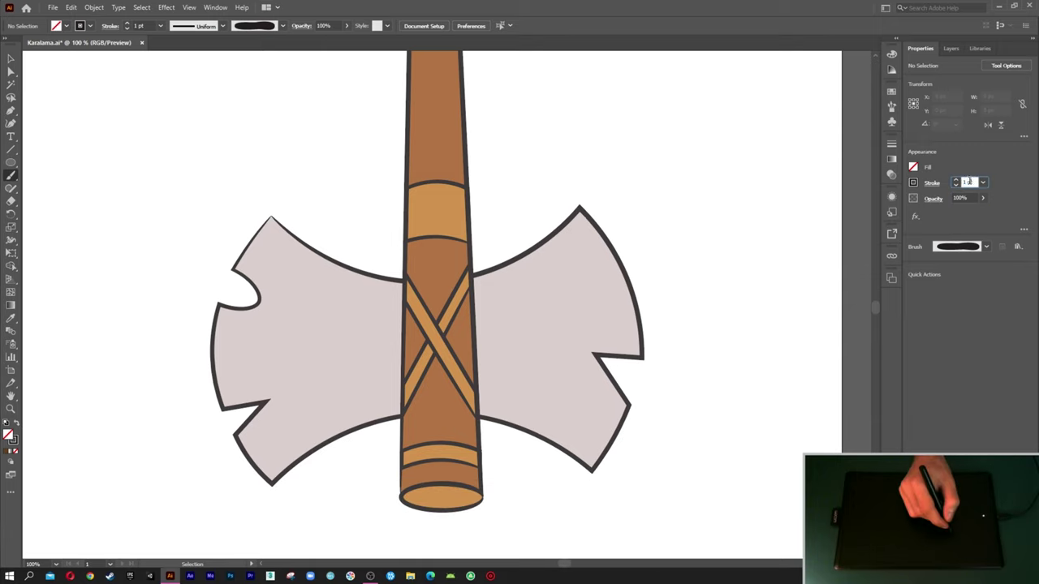
{"action": "type", "text": "0.2"}
{"action": "key", "text": "Return"}
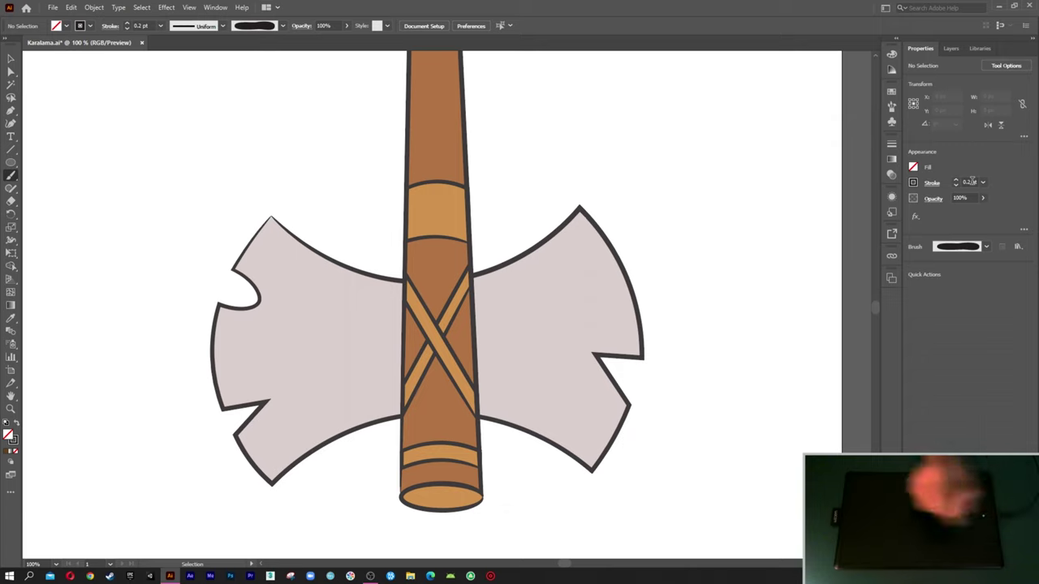
Step: Paint a thin dark vertical scratch on the blade, keeping 0.2 pt weight
{"action": "left_click_drag", "start_coordinate": [770, 248], "coordinate": [769, 291]}
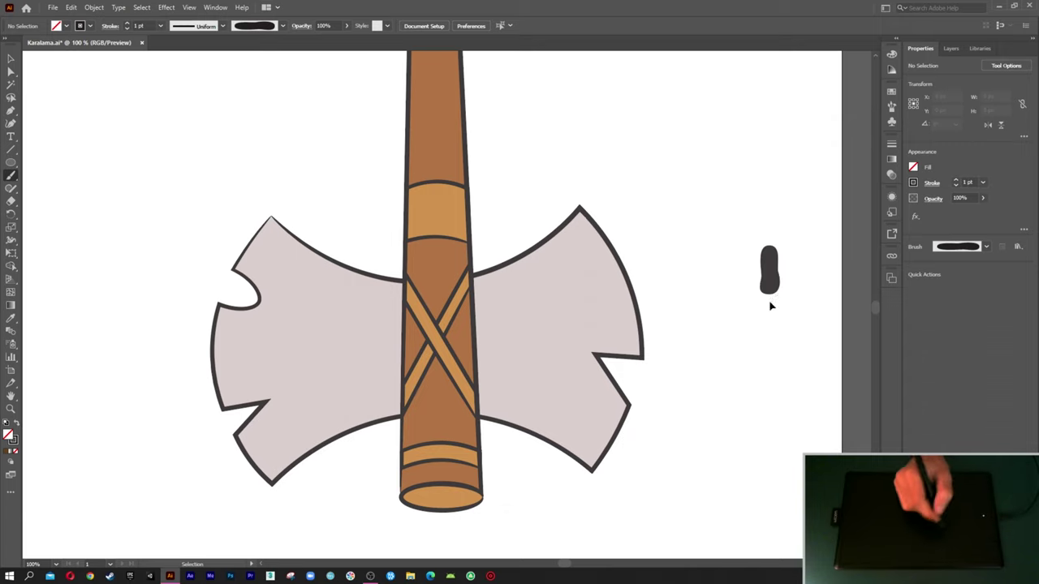
{"action": "left_click", "coordinate": [970, 181]}
{"action": "type", "text": "0.2"}
{"action": "key", "text": "Return"}
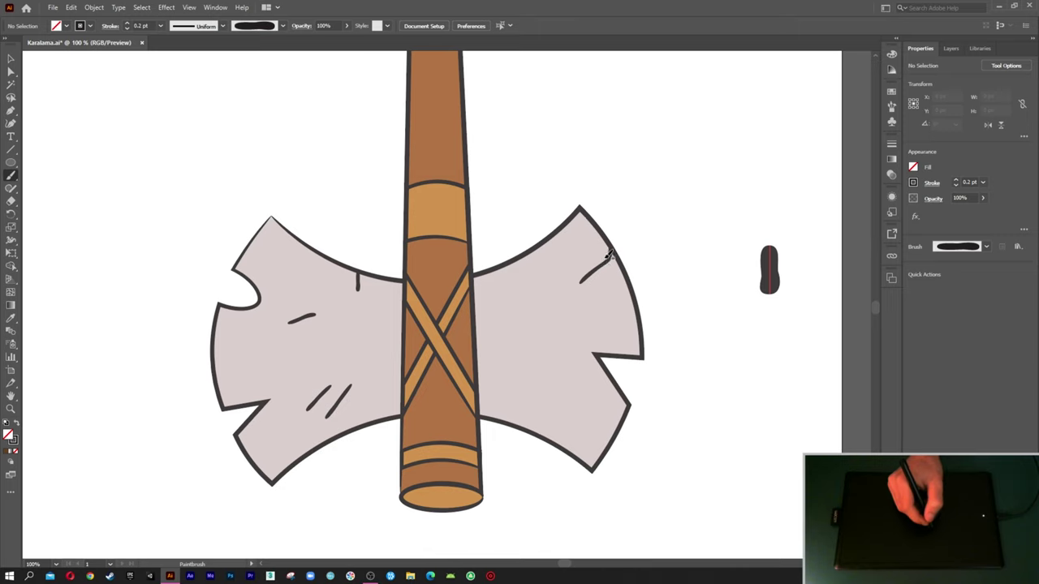
Step: Paint short thin Paintbrush scratches across the right blade, then near the left blade's edge
{"action": "left_click_drag", "start_coordinate": [571, 280], "coordinate": [573, 284]}
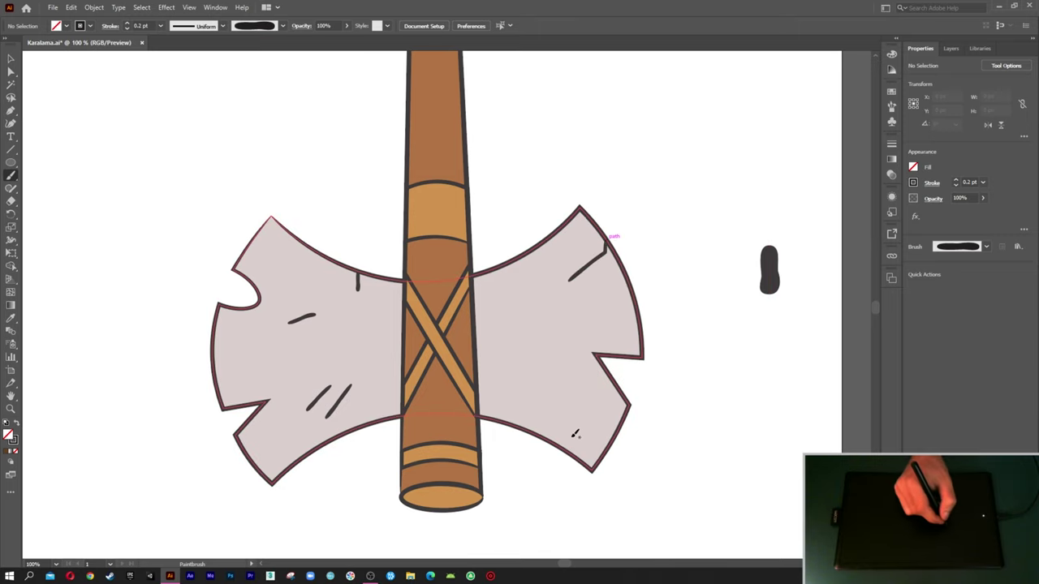
{"action": "left_click_drag", "start_coordinate": [593, 449], "coordinate": [590, 428]}
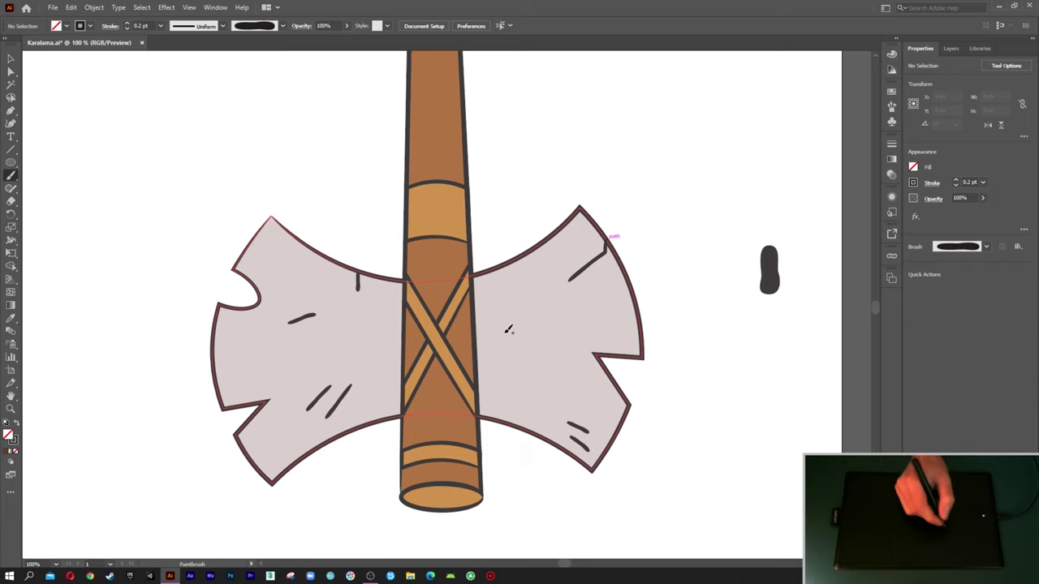
{"action": "left_click_drag", "start_coordinate": [512, 330], "coordinate": [538, 324]}
{"action": "key", "text": "ctrl"}
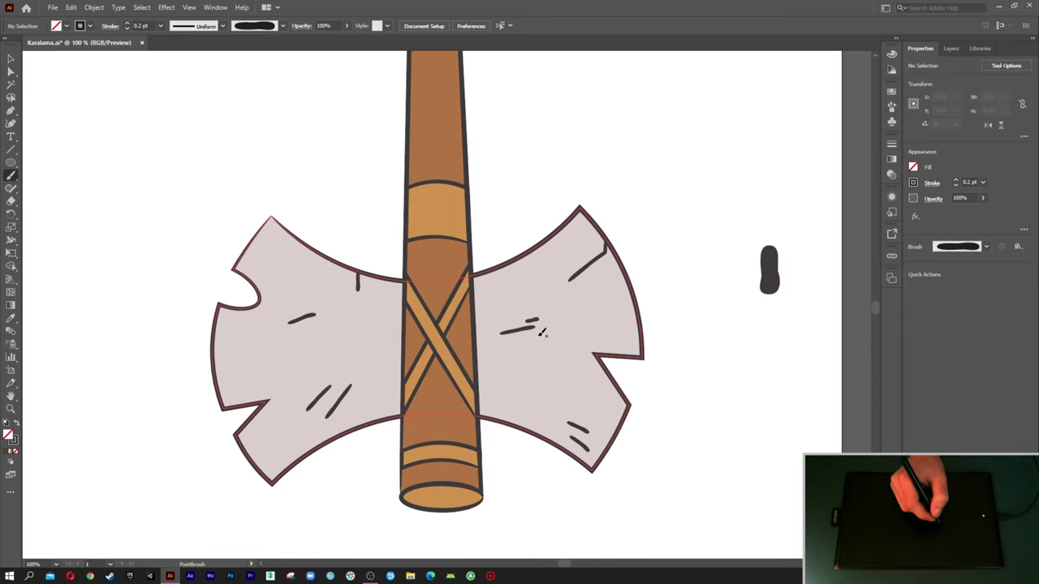
{"action": "key", "text": "v"}
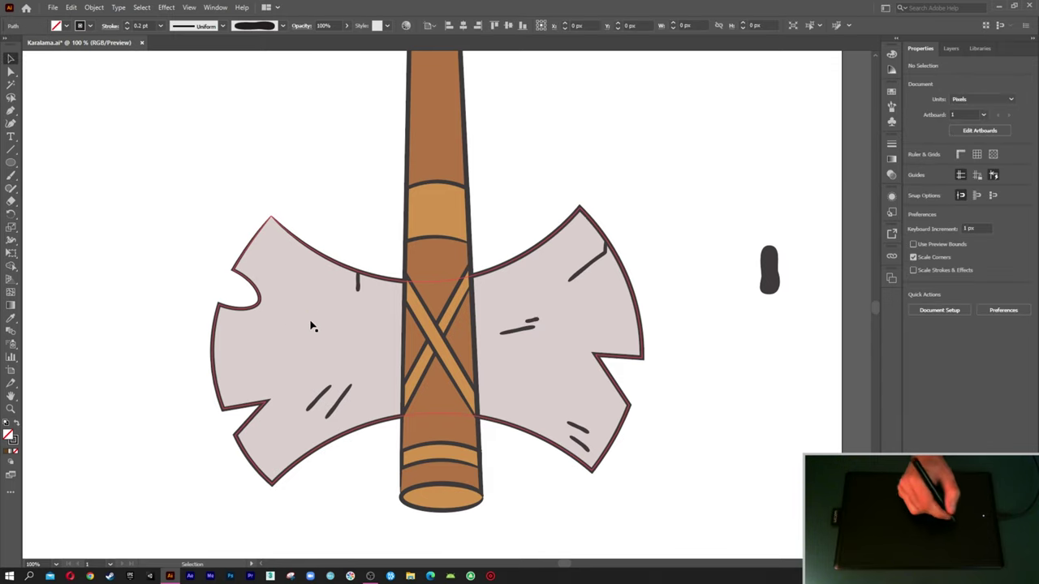
{"action": "key", "text": "b"}
{"action": "left_click_drag", "start_coordinate": [214, 330], "coordinate": [236, 332]}
{"action": "left_click_drag", "start_coordinate": [312, 298], "coordinate": [281, 301]}
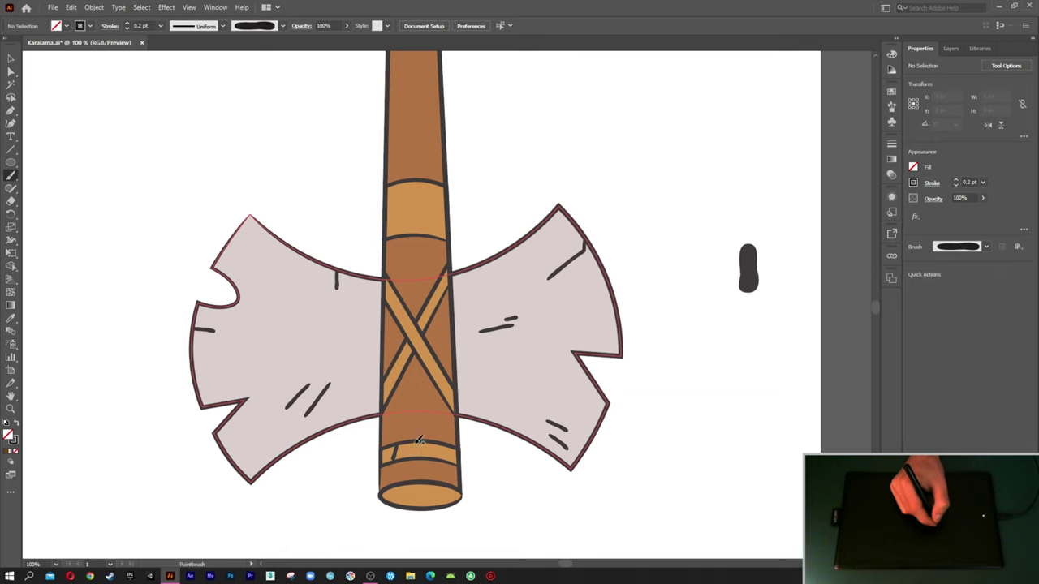
Step: Undo the stray stroke and draw a diagonal hatch line on the lower tan band
{"action": "key", "text": "ctrl+z"}
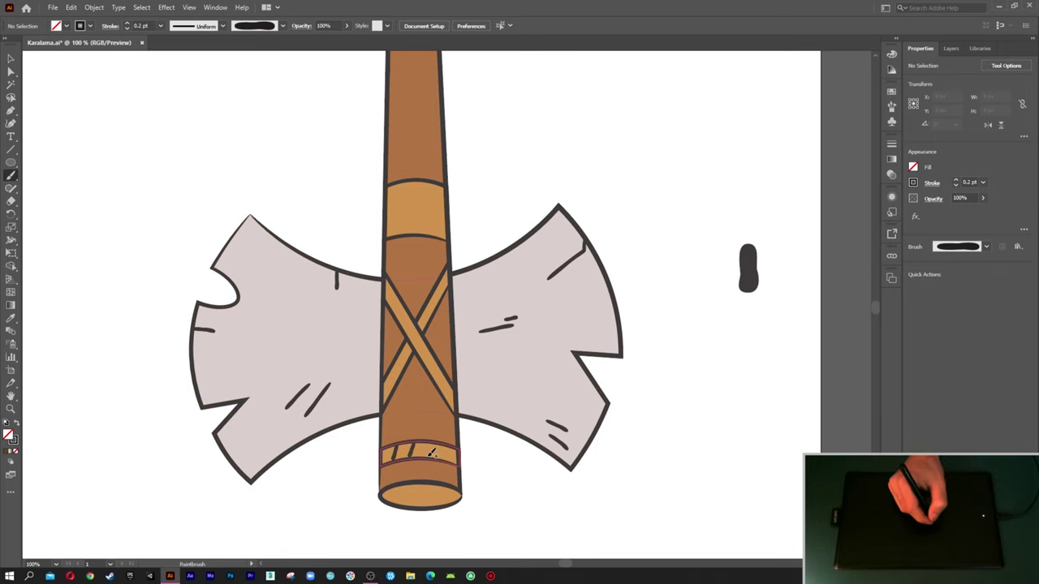
{"action": "left_click_drag", "start_coordinate": [432, 445], "coordinate": [427, 457]}
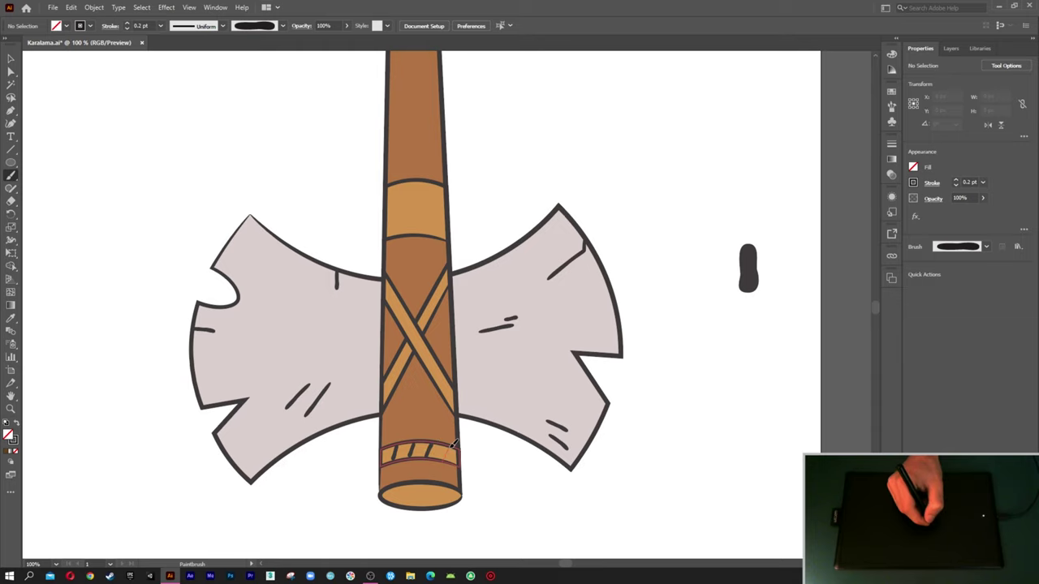
{"action": "scroll", "coordinate": [438, 426], "scroll_direction": "up", "scroll_amount": 1}
Step: Draw detail lines along the crossing straps and a line across the upper tan band
{"action": "left_click_drag", "start_coordinate": [388, 413], "coordinate": [408, 387]}
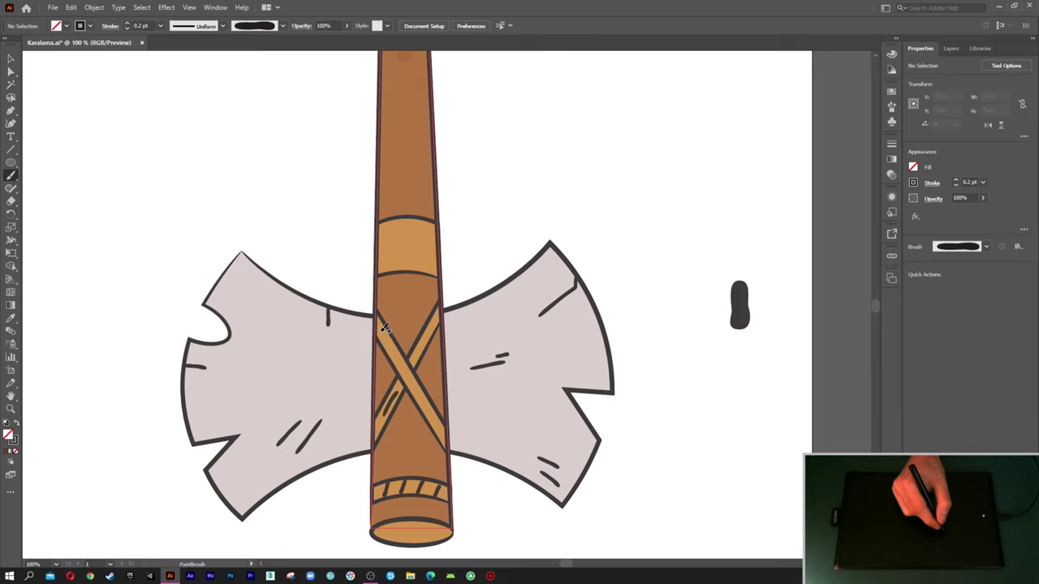
{"action": "left_click_drag", "start_coordinate": [396, 343], "coordinate": [384, 340]}
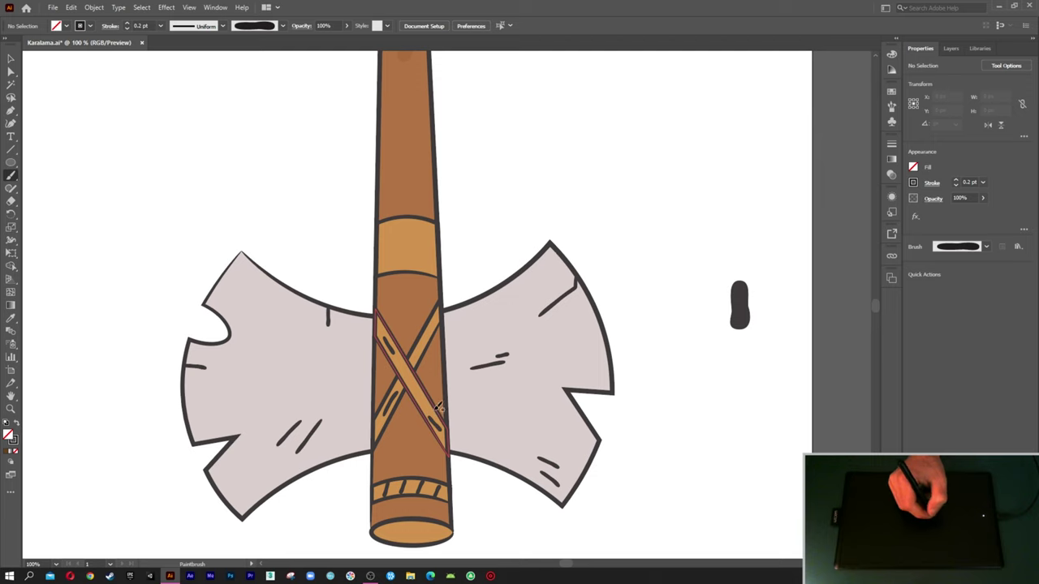
{"action": "scroll", "coordinate": [421, 393], "scroll_direction": "up", "scroll_amount": 2}
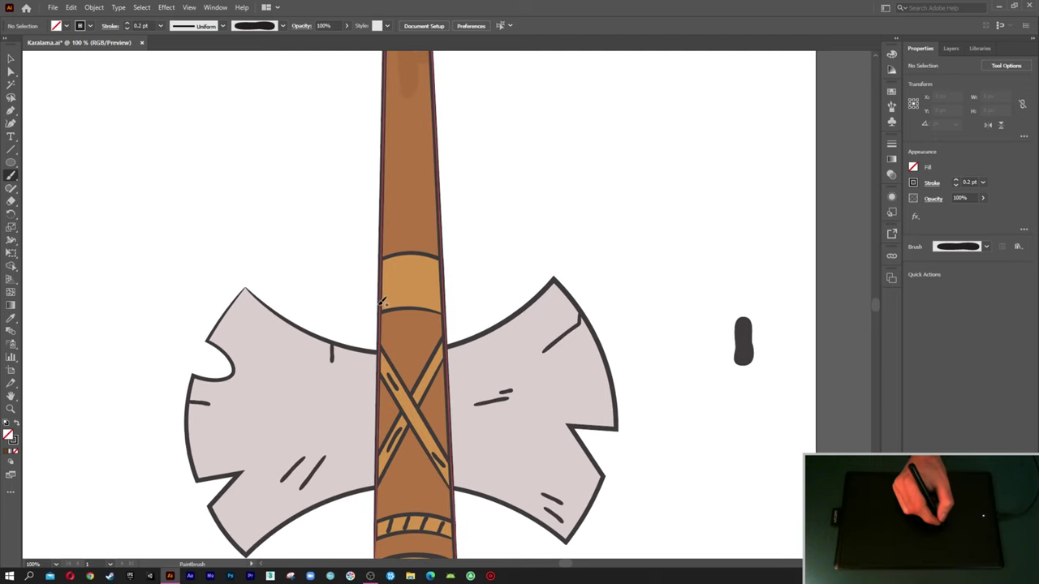
{"action": "mouse_move", "coordinate": [381, 306]}
{"action": "left_mouse_down"}
{"action": "mouse_move", "coordinate": [445, 284]}
{"action": "mouse_move", "coordinate": [440, 258]}
{"action": "left_mouse_up"}
{"action": "scroll", "coordinate": [434, 256], "scroll_direction": "up", "scroll_amount": 3}
{"action": "key", "text": "ctrl+minus"}
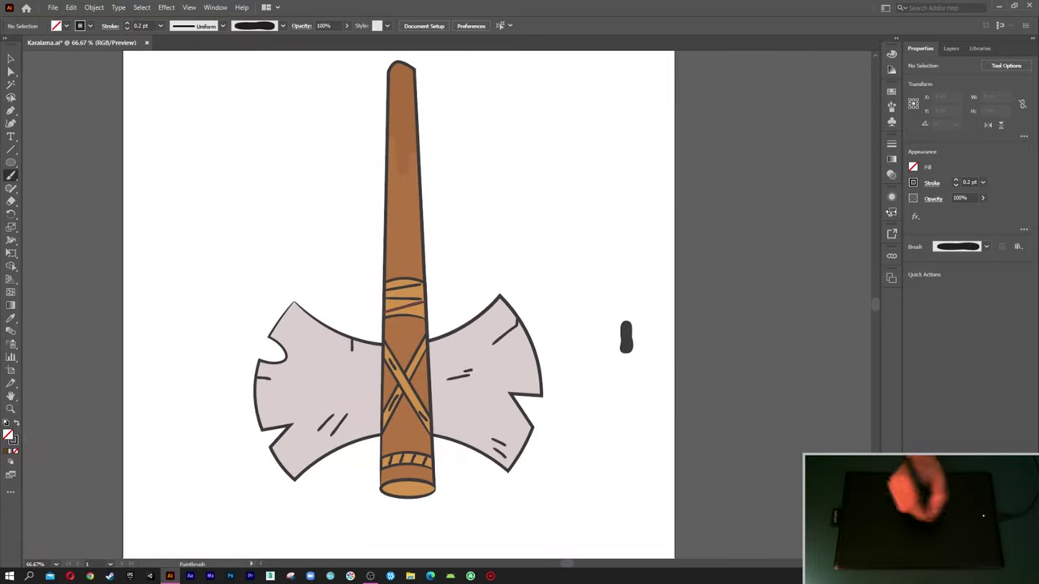
Step: Set a 0.5 pt stroke at 20% opacity and paint a faint streak on the upper handle
{"action": "left_click", "coordinate": [966, 183]}
{"action": "type", "text": "0.5"}
{"action": "key", "text": "Return"}
{"action": "left_click", "coordinate": [961, 198]}
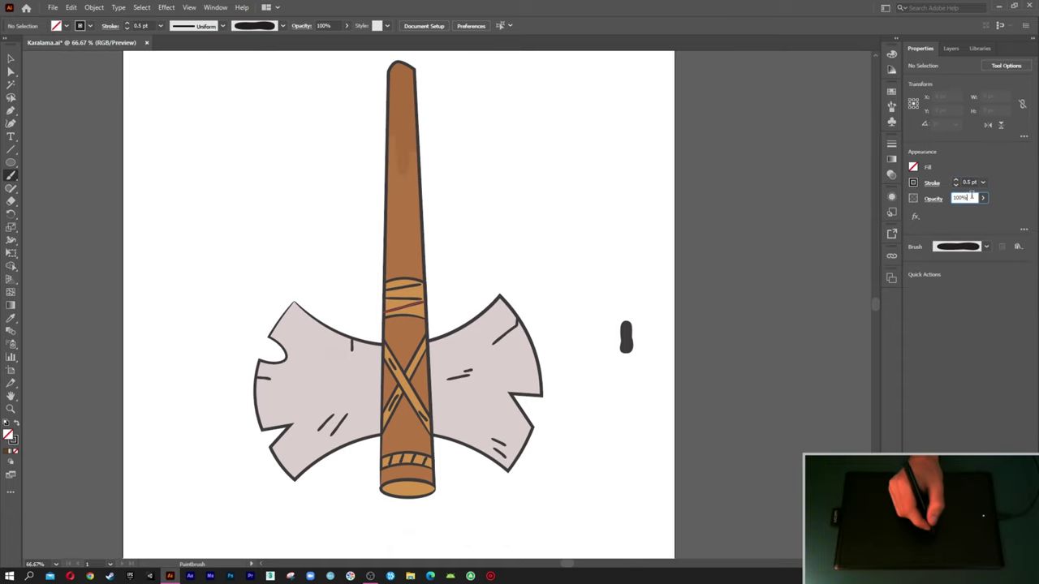
{"action": "type", "text": "20"}
{"action": "key", "text": "Return"}
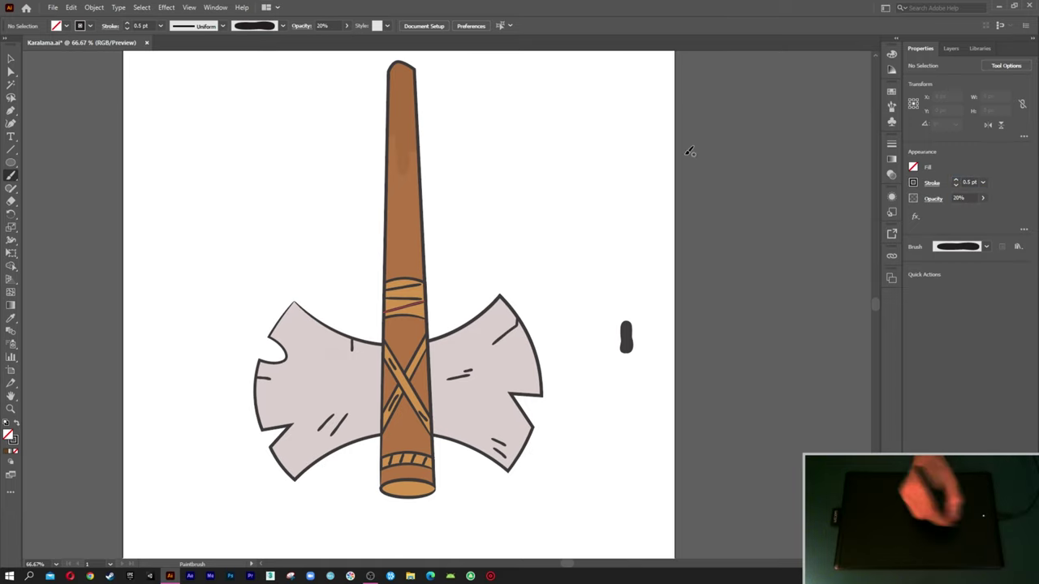
{"action": "left_click_drag", "start_coordinate": [410, 160], "coordinate": [413, 215]}
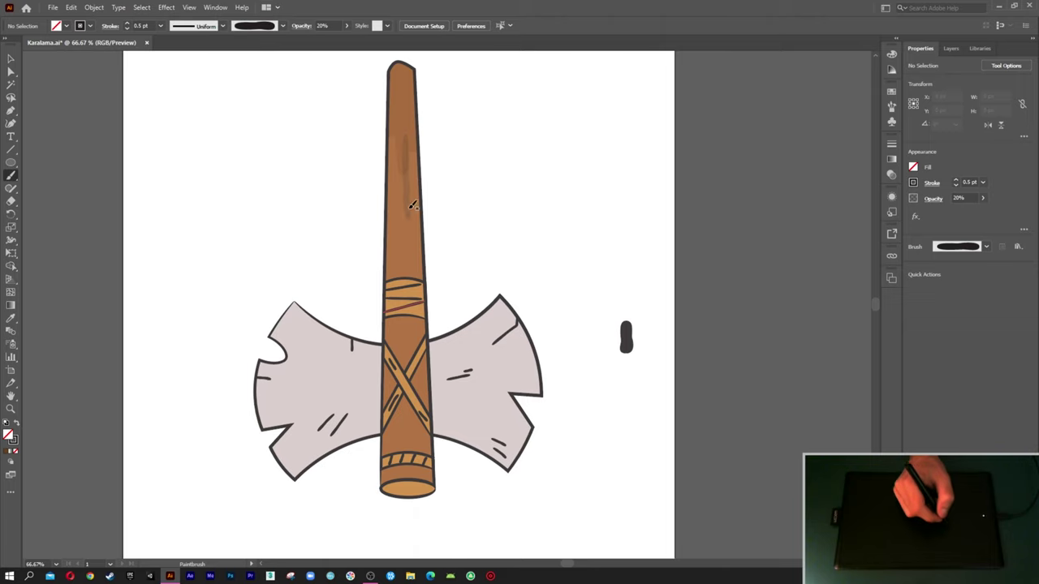
Step: Switch to 10% opacity and 4 pt weight, then paint faint shading along both handle sides
{"action": "left_click", "coordinate": [957, 198]}
{"action": "type", "text": "10"}
{"action": "key", "text": "Return"}
{"action": "left_click", "coordinate": [970, 182]}
{"action": "type", "text": "4"}
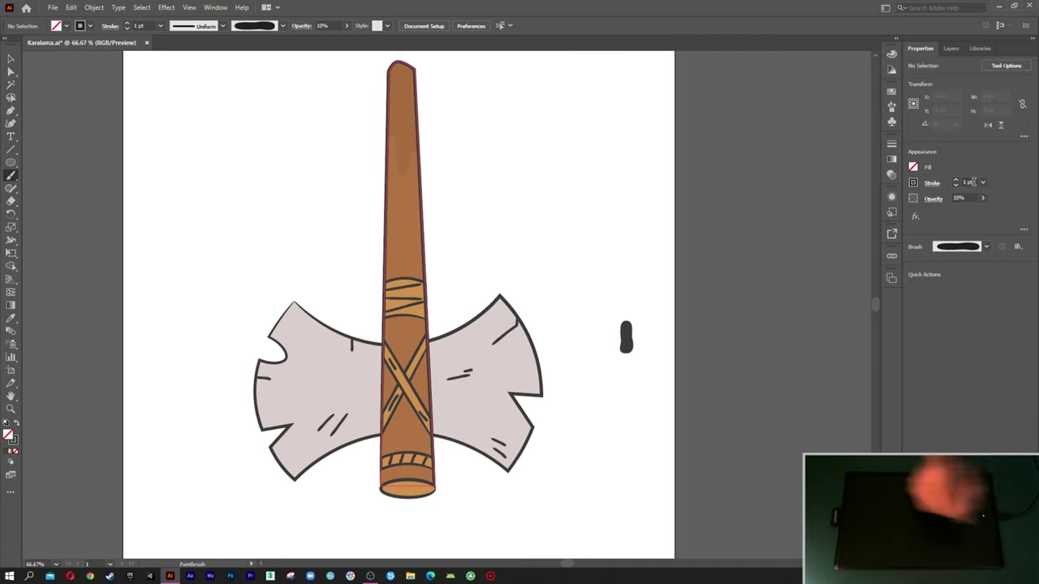
{"action": "key", "text": "Return"}
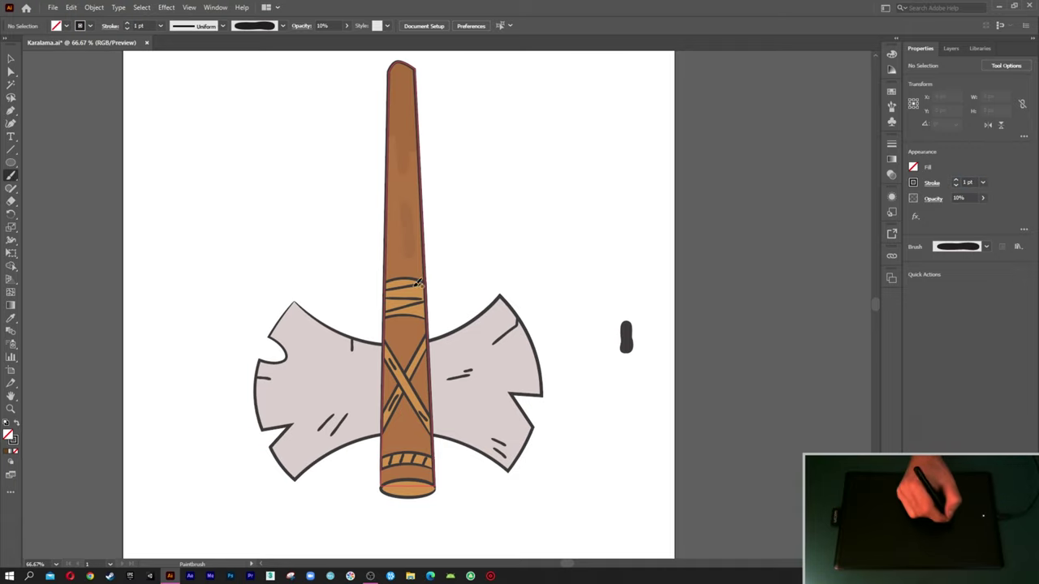
{"action": "scroll", "coordinate": [406, 203], "scroll_direction": "down", "scroll_amount": 2}
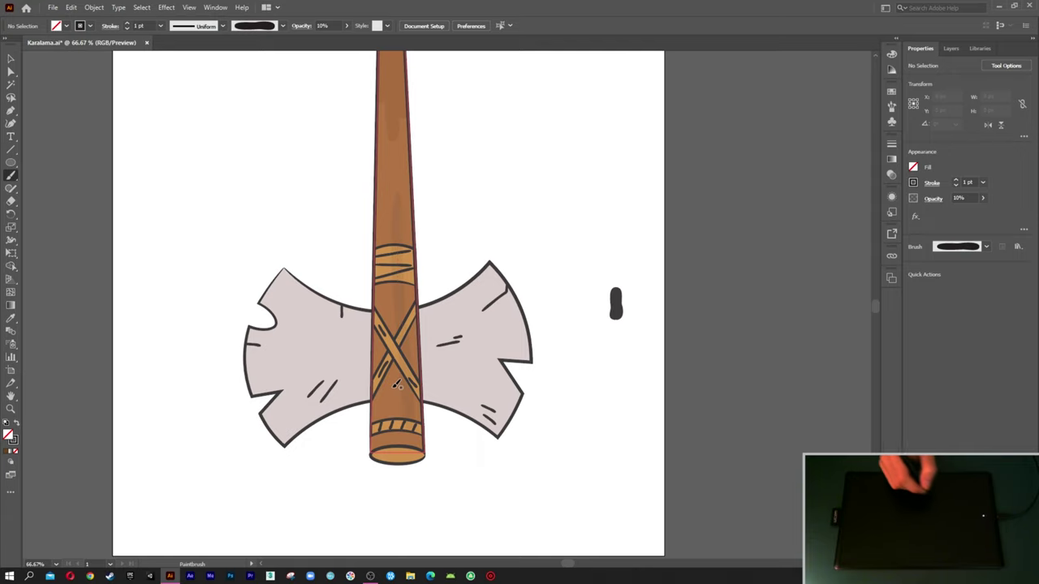
{"action": "left_click_drag", "start_coordinate": [394, 381], "coordinate": [394, 419]}
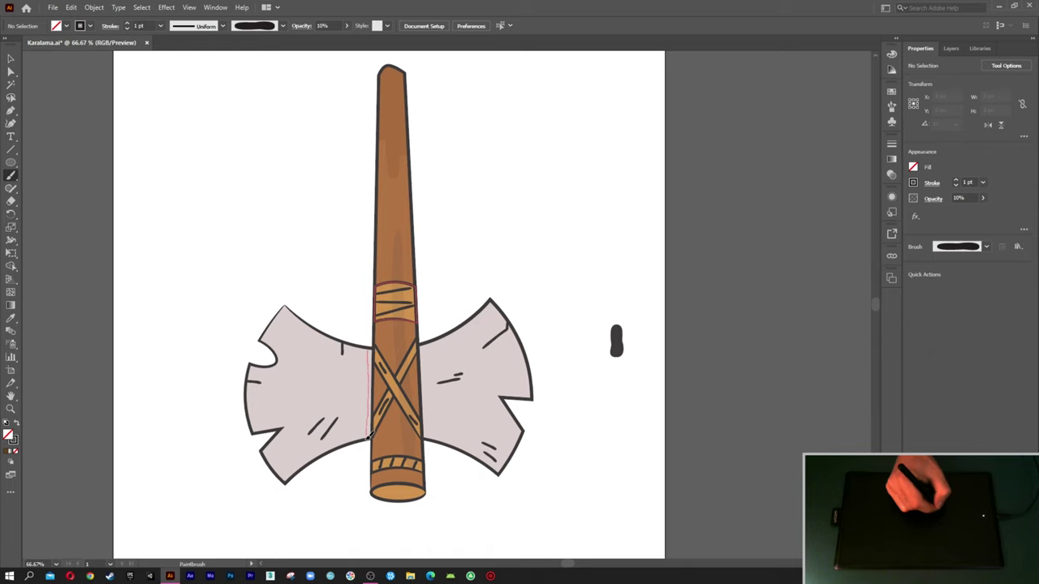
{"action": "left_click_drag", "start_coordinate": [369, 435], "coordinate": [370, 439]}
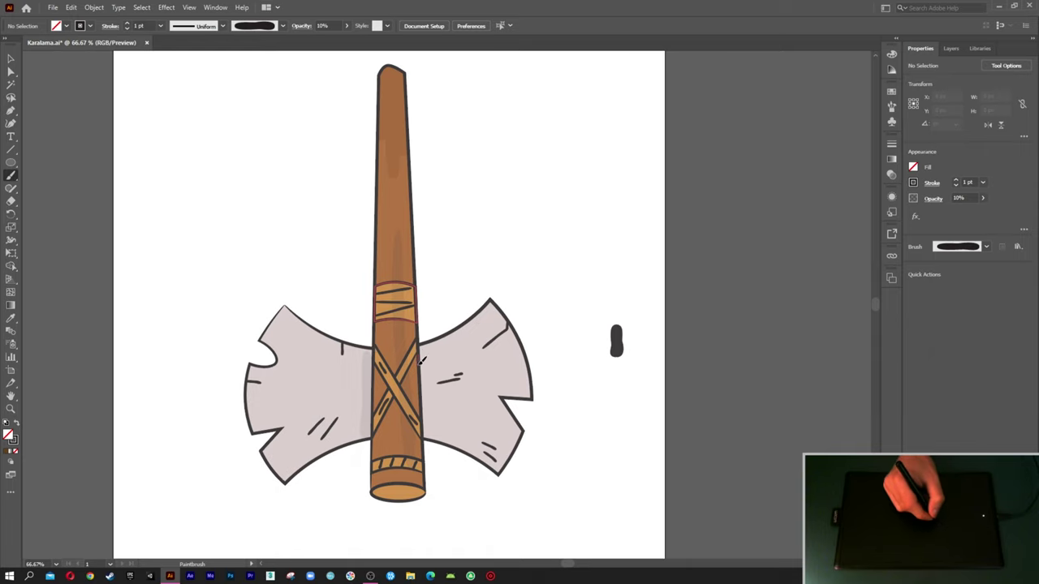
{"action": "left_click_drag", "start_coordinate": [421, 424], "coordinate": [421, 371]}
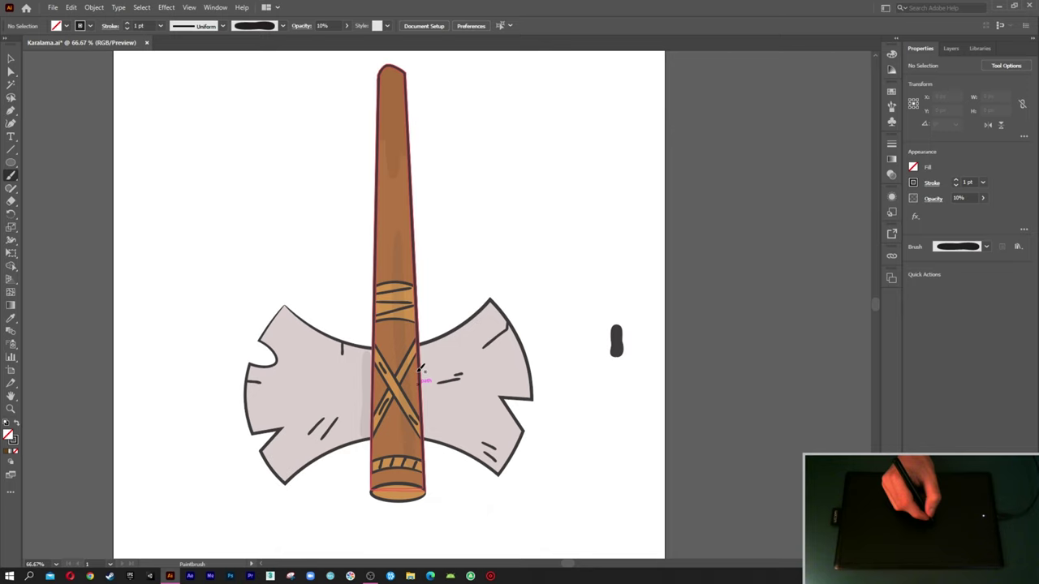
{"action": "left_click_drag", "start_coordinate": [421, 359], "coordinate": [424, 430]}
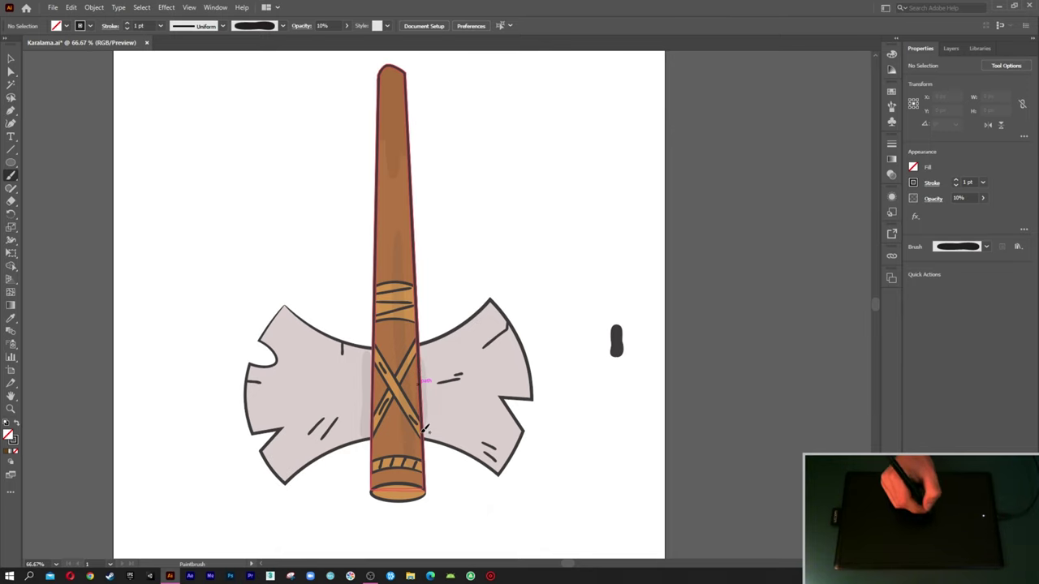
Step: Send the axe head backward and delete the small dark sample shape
{"action": "key", "text": "v"}
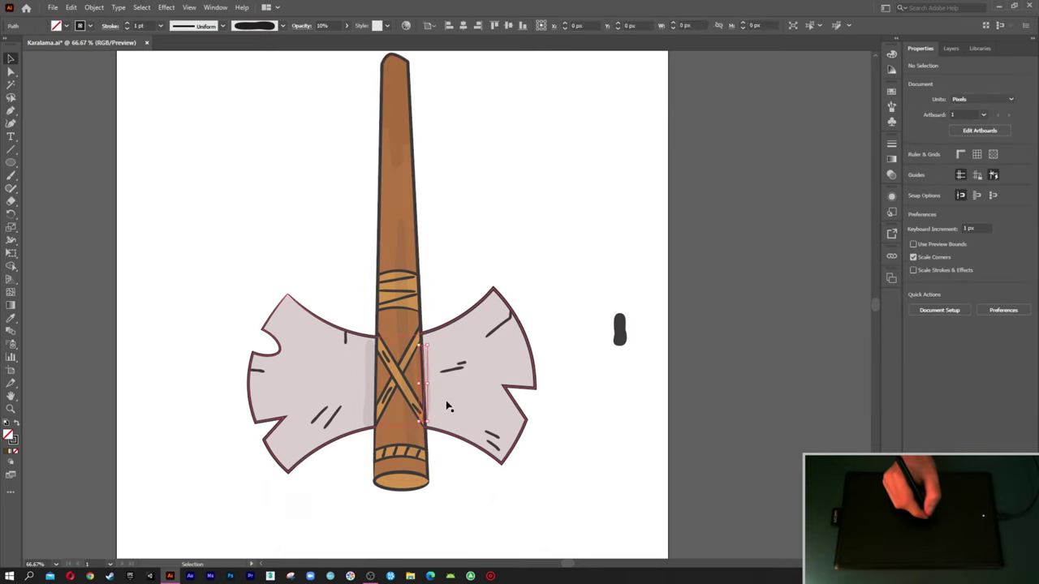
{"action": "left_click", "coordinate": [451, 403]}
{"action": "right_click", "coordinate": [450, 404]}
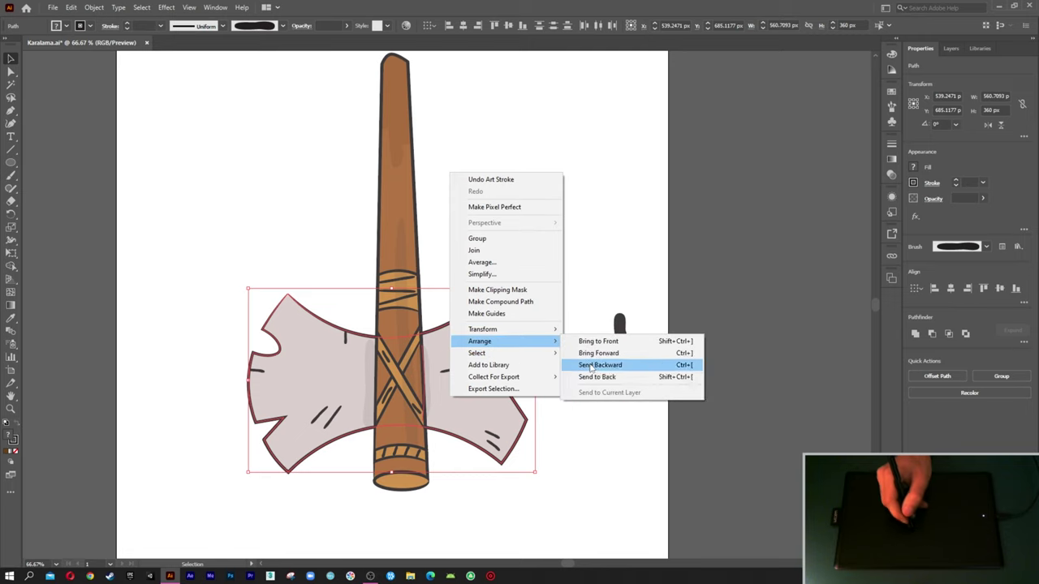
{"action": "left_click", "coordinate": [591, 380]}
{"action": "left_click", "coordinate": [620, 339]}
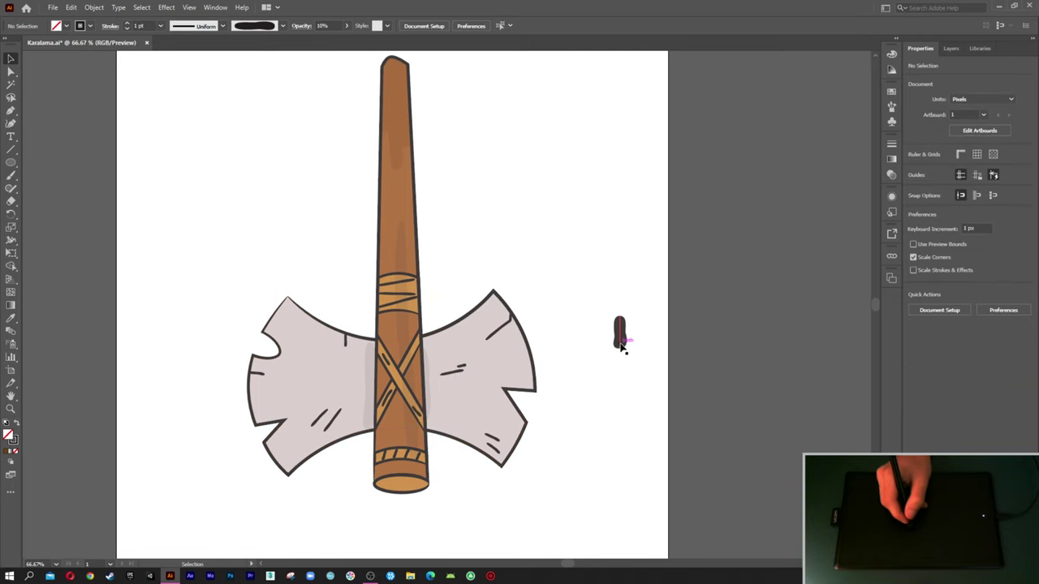
{"action": "key", "text": "Delete"}
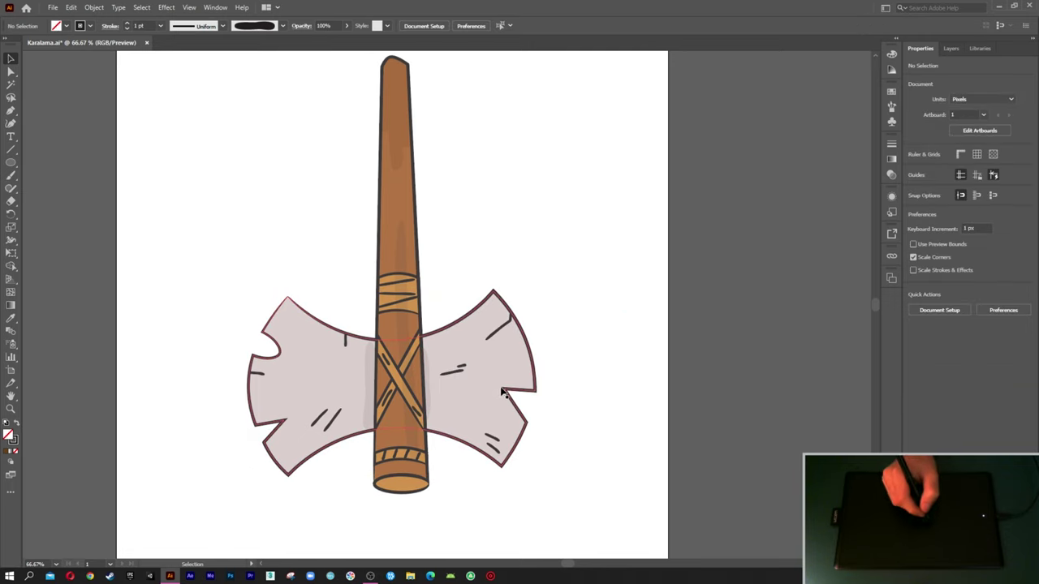
Step: Select all the artwork, rotate the axe about 45° and nudge it down-right
{"action": "key", "text": "ctrl+a"}
{"action": "key", "text": "ctrl+minus"}
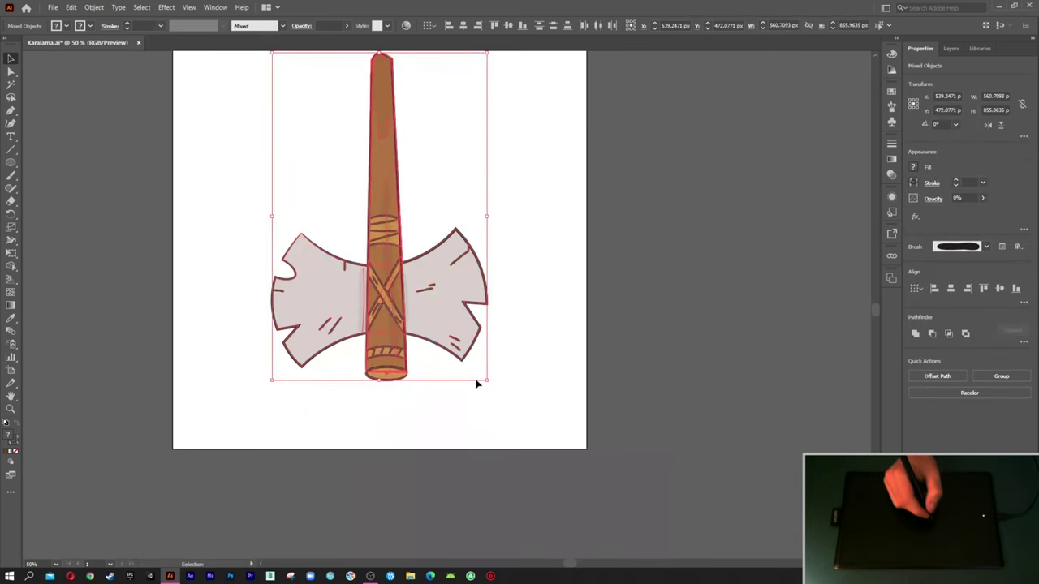
{"action": "scroll", "coordinate": [477, 384], "scroll_direction": "up", "scroll_amount": 3}
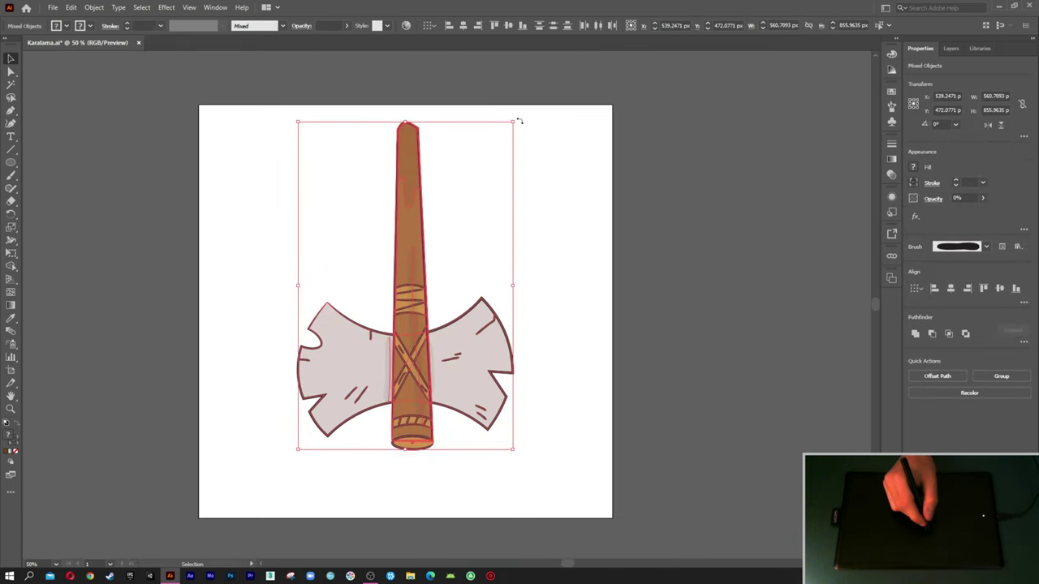
{"action": "left_click_drag", "start_coordinate": [520, 121], "coordinate": [560, 255]}
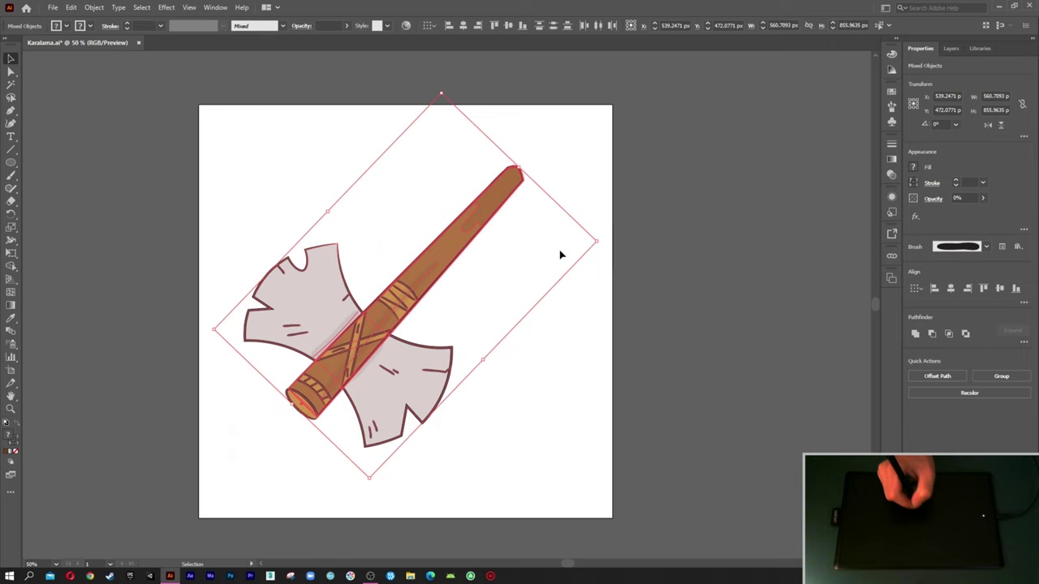
{"action": "left_click_drag", "start_coordinate": [418, 290], "coordinate": [437, 302]}
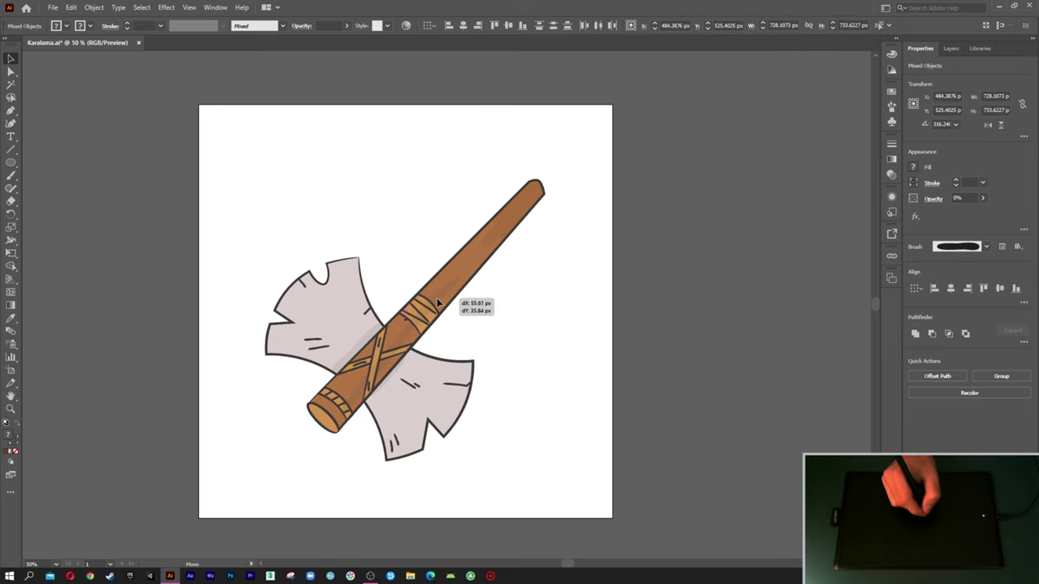
Step: Alt-drag a duplicate of the pale blade about 18 px below the original
{"action": "key", "text": "ctrl+shift+a"}
{"action": "key", "text": "ctrl+plus"}
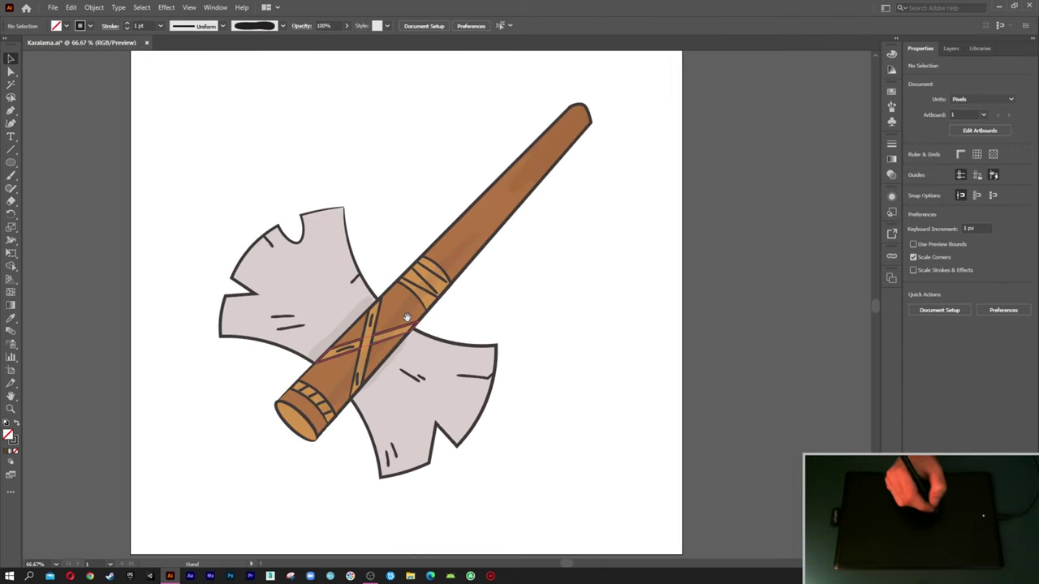
{"action": "left_click", "coordinate": [325, 296]}
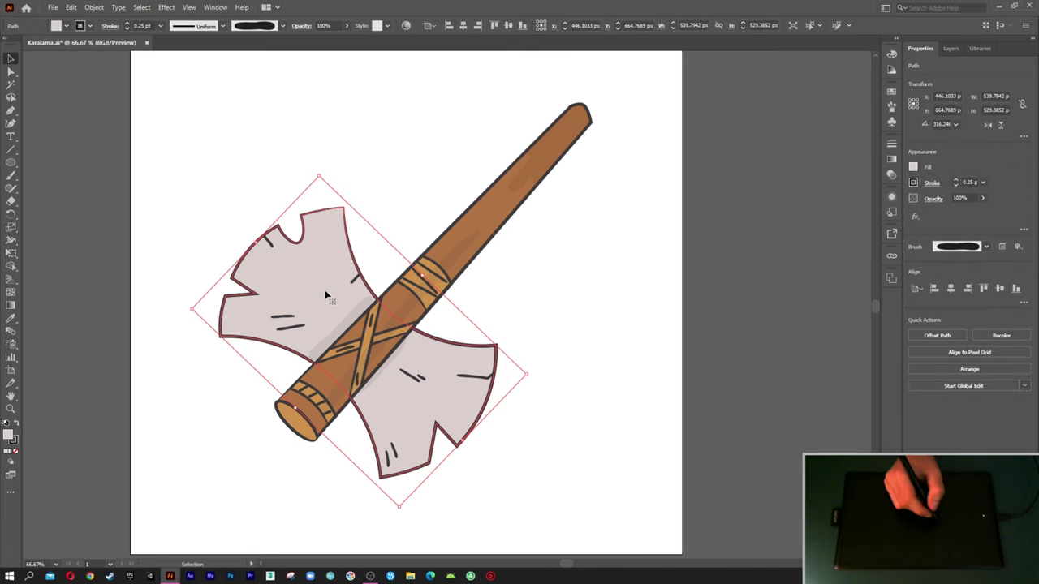
{"action": "left_click_drag", "start_coordinate": [315, 297], "coordinate": [319, 312]}
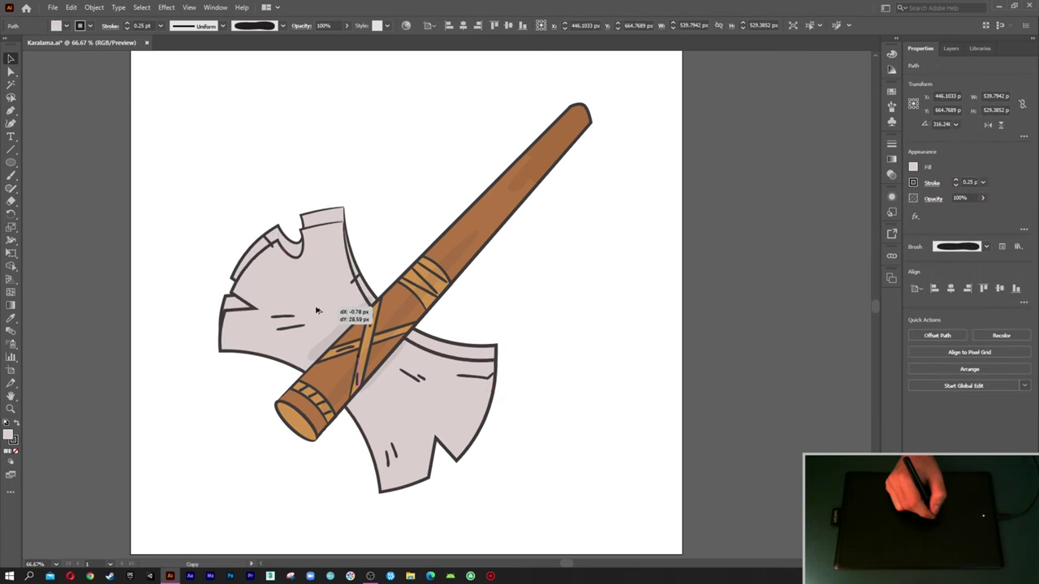
{"action": "left_click", "coordinate": [398, 224]}
{"action": "left_click", "coordinate": [321, 299]}
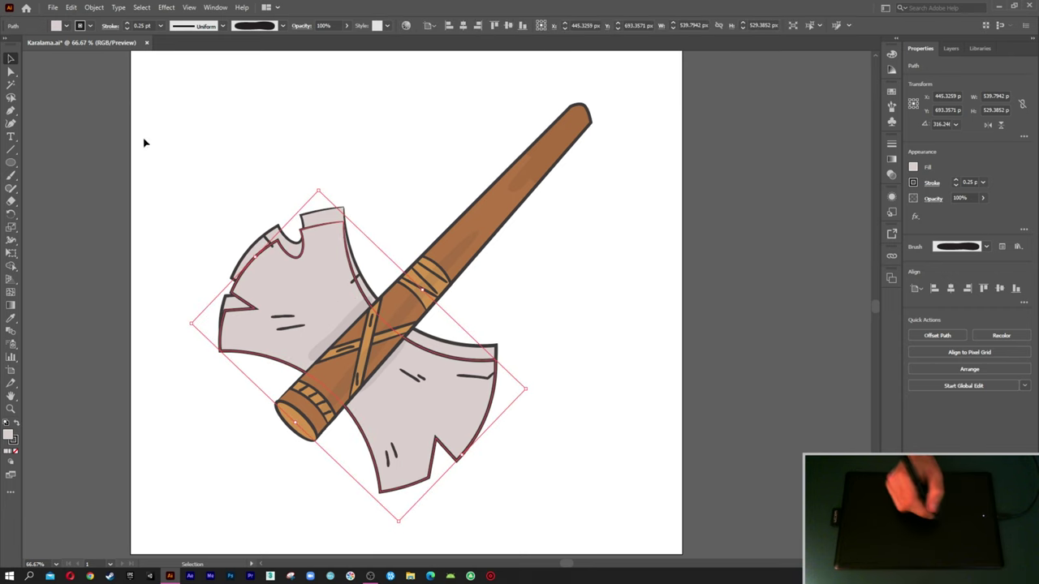
{"action": "left_click", "coordinate": [93, 7]}
Step: Expand the blade copy's appearance and delete its dark outline in isolation mode
{"action": "left_click", "coordinate": [128, 146]}
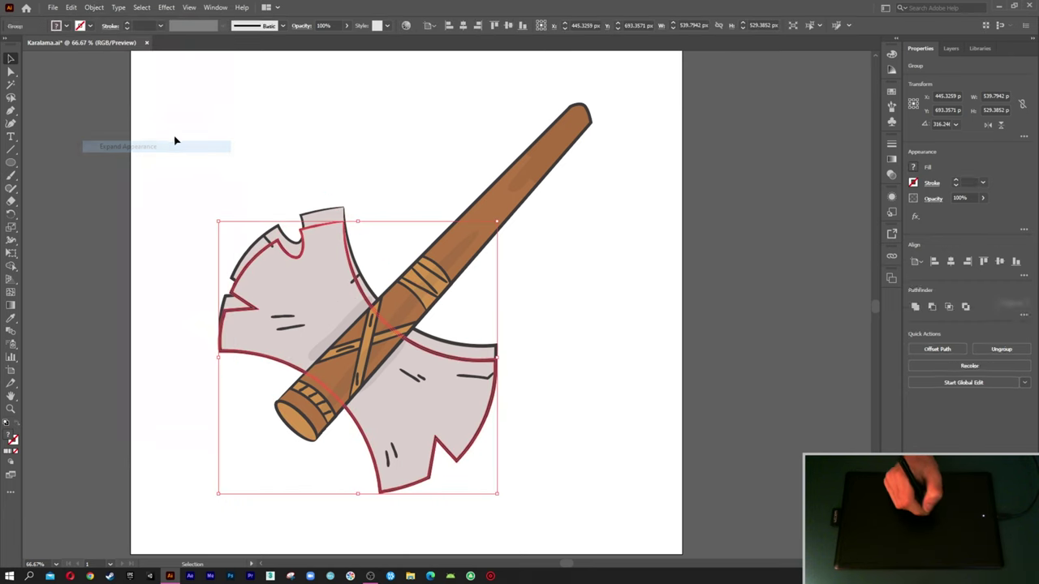
{"action": "left_click", "coordinate": [169, 138]}
{"action": "double_click", "coordinate": [323, 317]}
{"action": "left_click", "coordinate": [337, 298]}
{"action": "left_click", "coordinate": [411, 200]}
{"action": "left_click", "coordinate": [352, 294]}
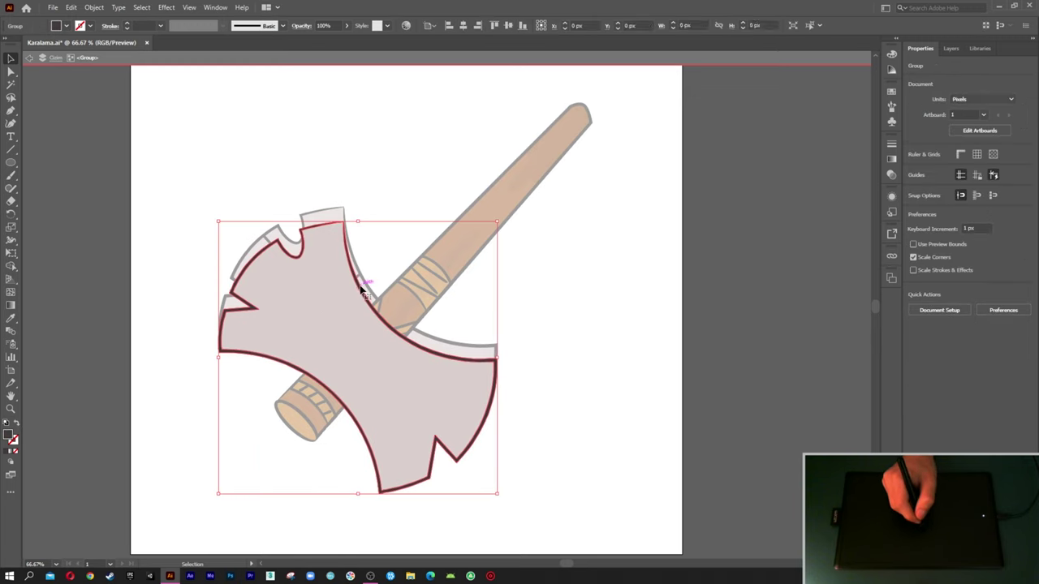
{"action": "key", "text": "Delete"}
{"action": "double_click", "coordinate": [377, 262]}
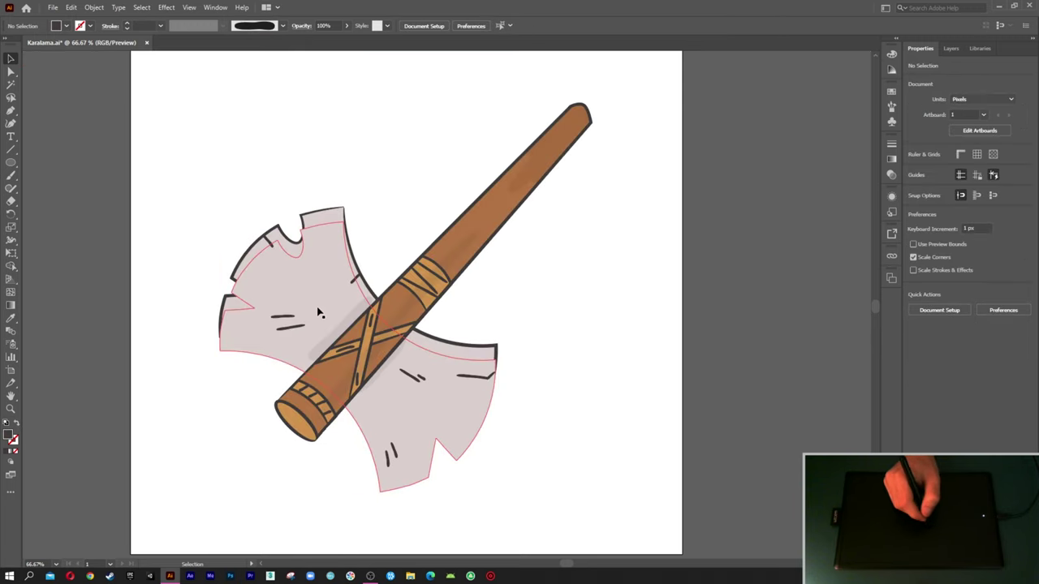
Step: Fill the blade copy dark grey, send it to the back, and shrink it slightly
{"action": "left_click", "coordinate": [349, 292]}
{"action": "left_click", "coordinate": [913, 167]}
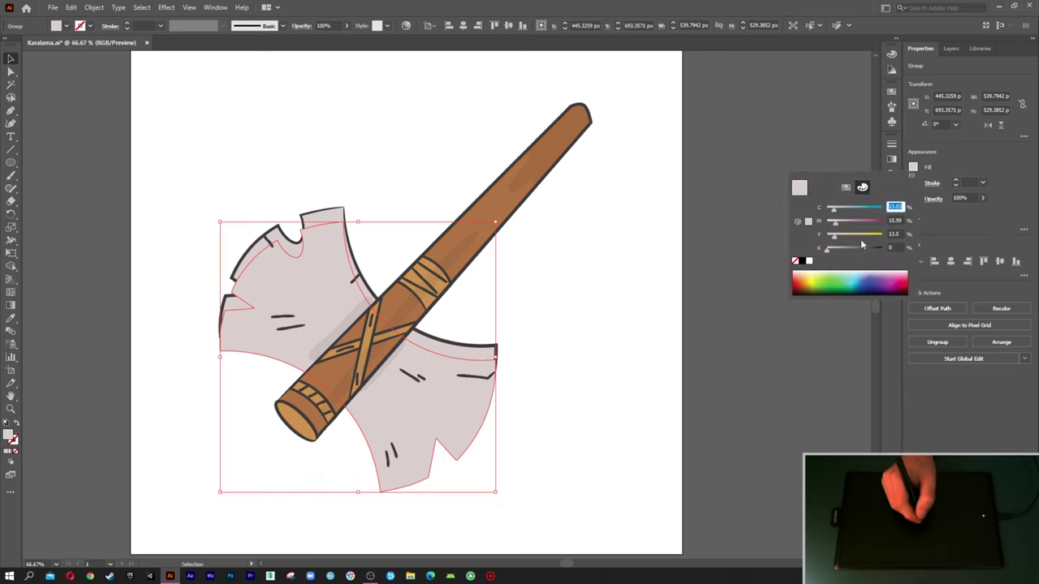
{"action": "left_click", "coordinate": [870, 248]}
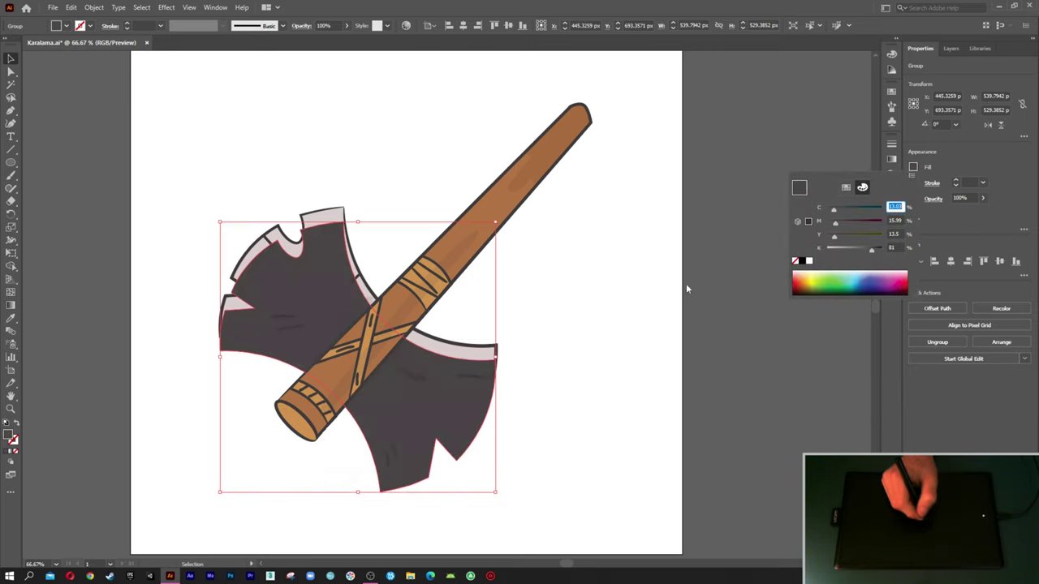
{"action": "right_click", "coordinate": [407, 410]}
{"action": "left_click", "coordinate": [565, 381]}
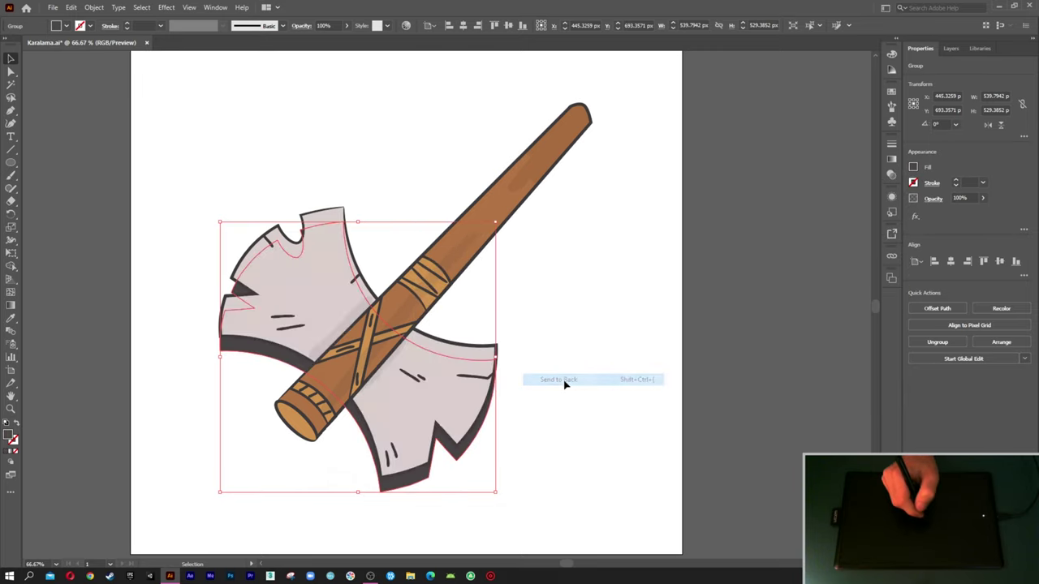
{"action": "left_click", "coordinate": [503, 402]}
{"action": "left_click", "coordinate": [424, 483]}
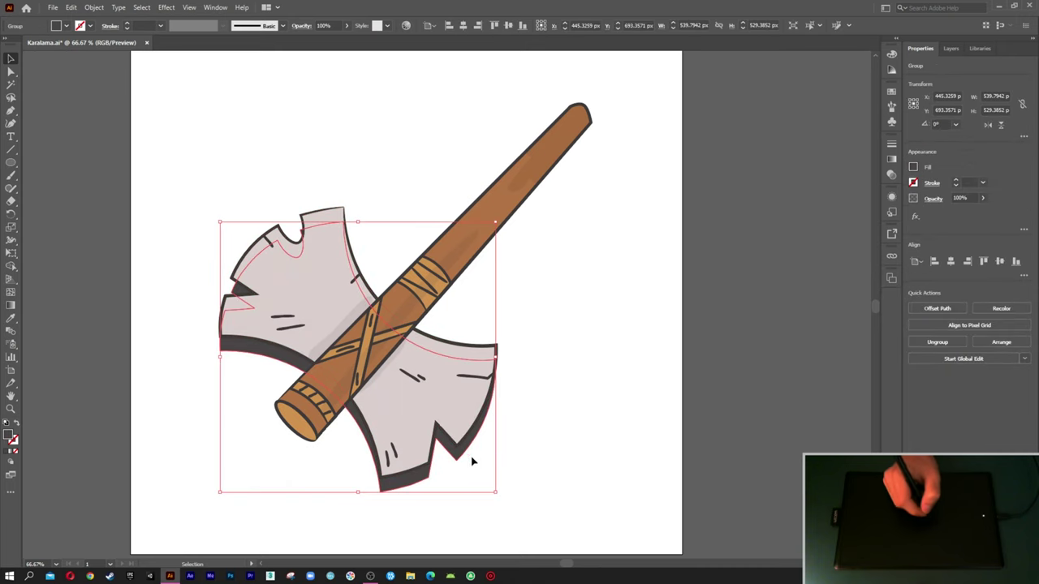
{"action": "left_click_drag", "start_coordinate": [496, 493], "coordinate": [495, 489]}
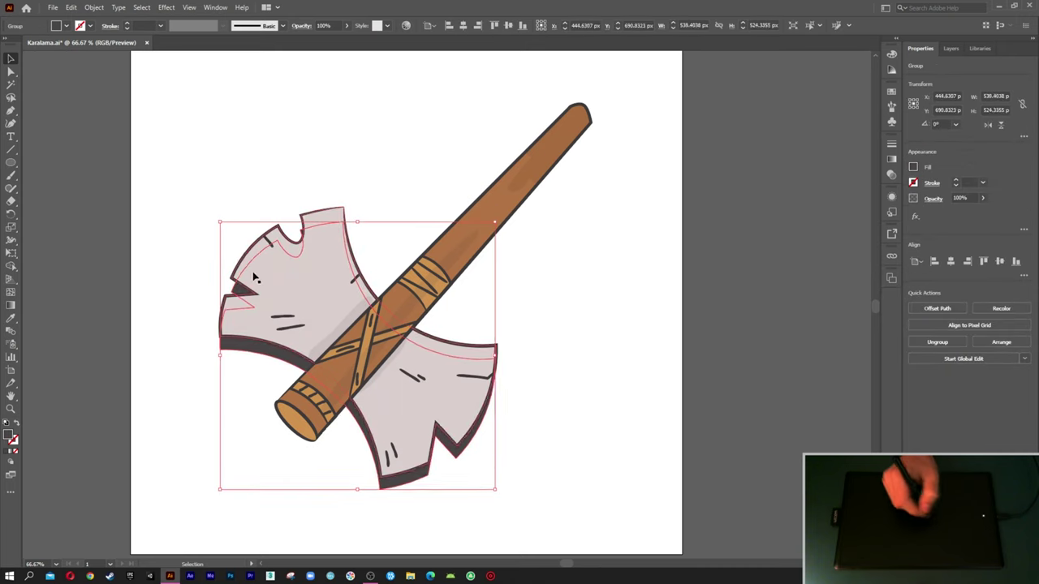
{"action": "left_click", "coordinate": [195, 246]}
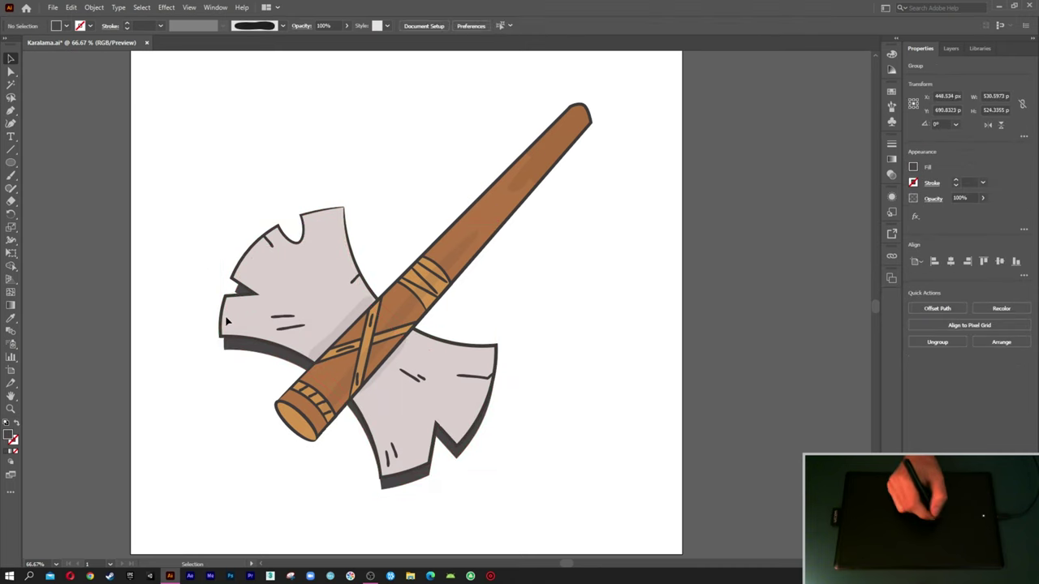
{"action": "left_click", "coordinate": [234, 345]}
Step: Drag the shadow's left anchor points with Direct Selection to tuck under the blade's corner
{"action": "key", "text": "a"}
{"action": "left_click_drag", "start_coordinate": [224, 352], "coordinate": [219, 341]}
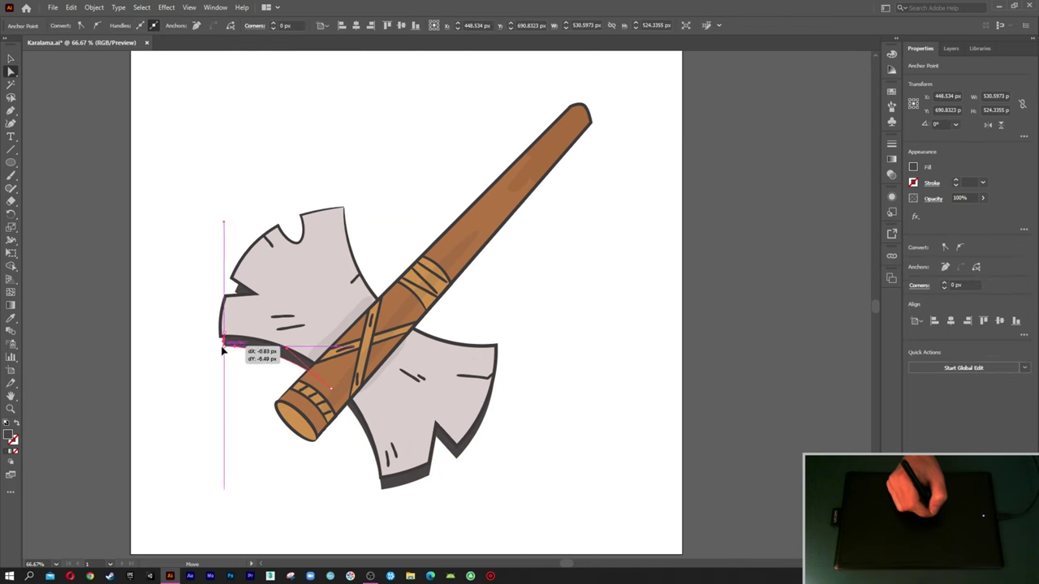
{"action": "left_click", "coordinate": [197, 317]}
{"action": "key", "text": "ctrl+1"}
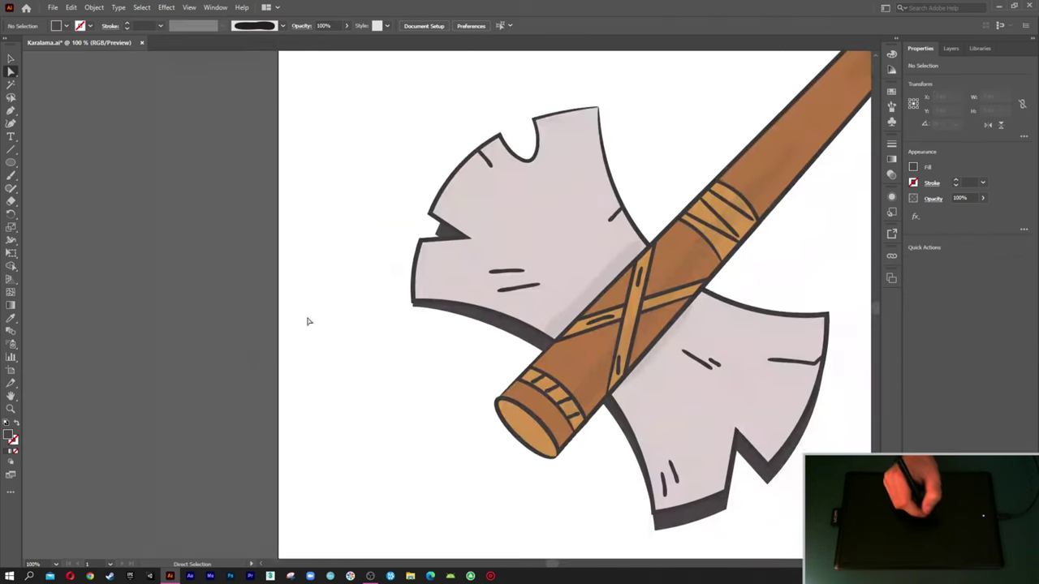
{"action": "scroll", "coordinate": [284, 324], "scroll_direction": "right", "scroll_amount": 3}
{"action": "left_click", "coordinate": [315, 288]}
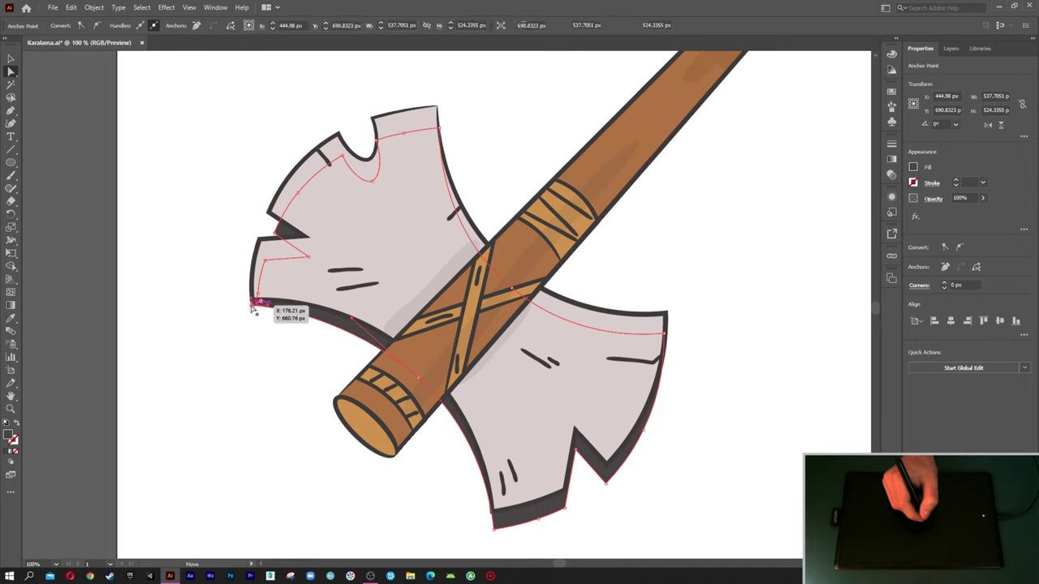
{"action": "left_click_drag", "start_coordinate": [316, 294], "coordinate": [315, 309]}
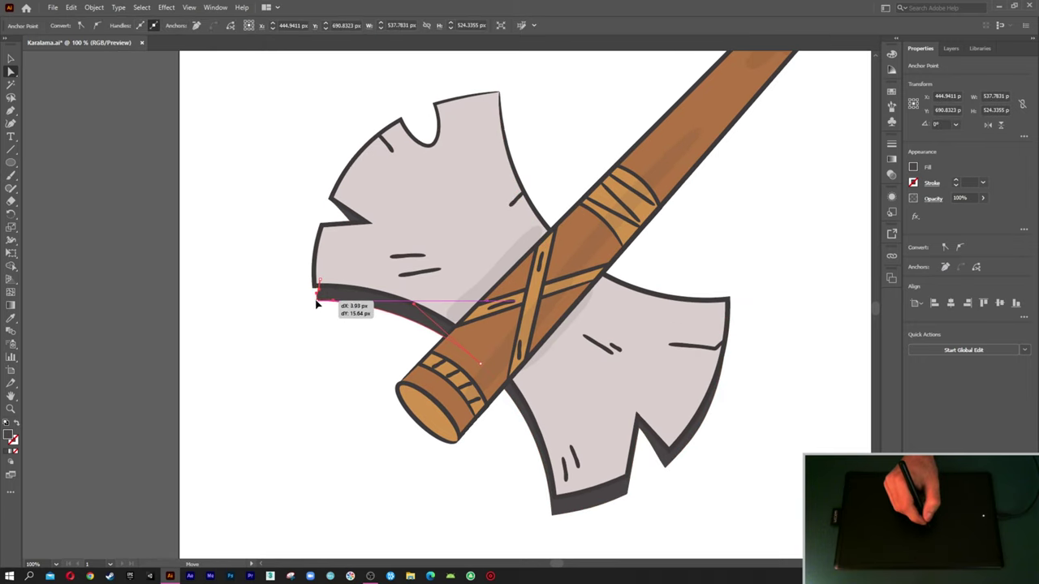
{"action": "left_click_drag", "start_coordinate": [315, 308], "coordinate": [318, 292]}
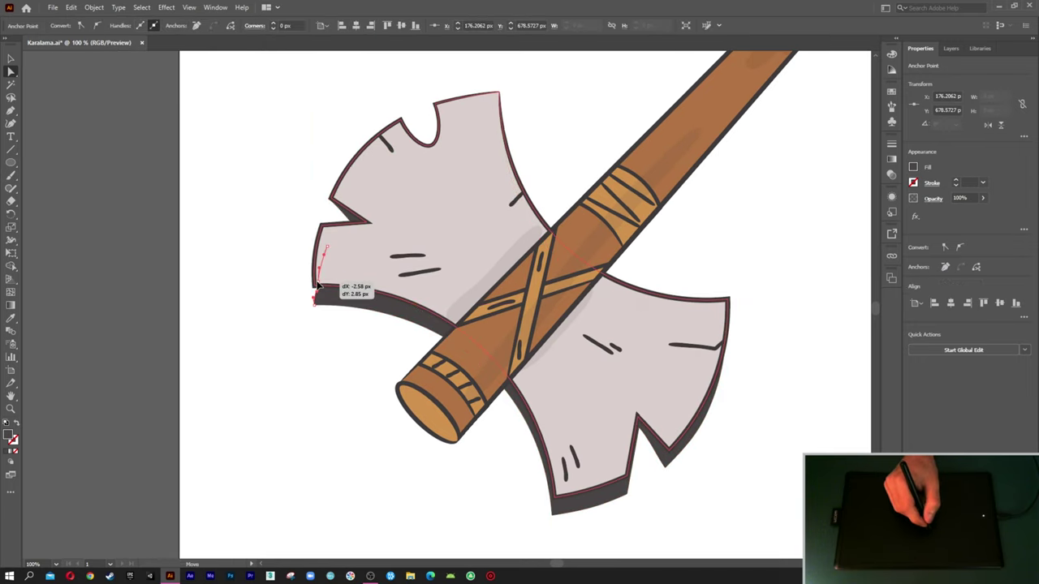
{"action": "left_click", "coordinate": [316, 309]}
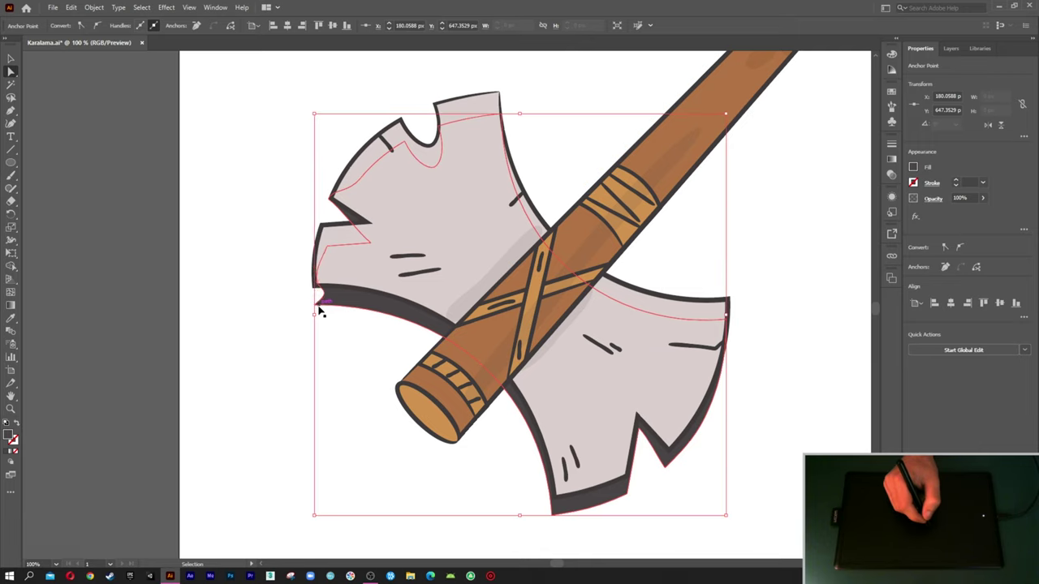
{"action": "left_click", "coordinate": [329, 340]}
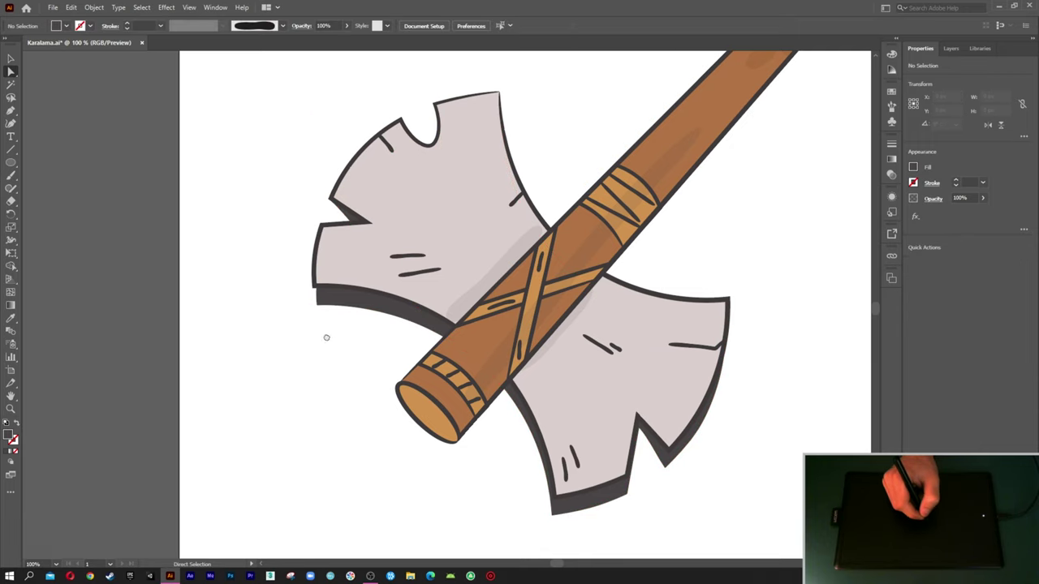
{"action": "key", "text": "ctrl+minus"}
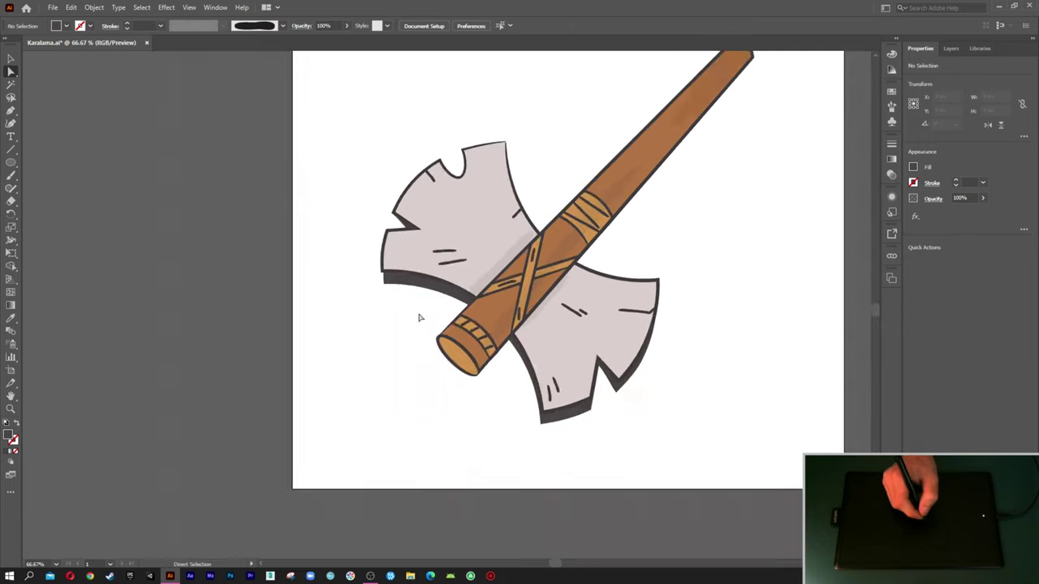
Step: Set the blade shadow group's opacity to 10%, then raise it to 15%
{"action": "key", "text": "v"}
{"action": "left_click", "coordinate": [339, 347]}
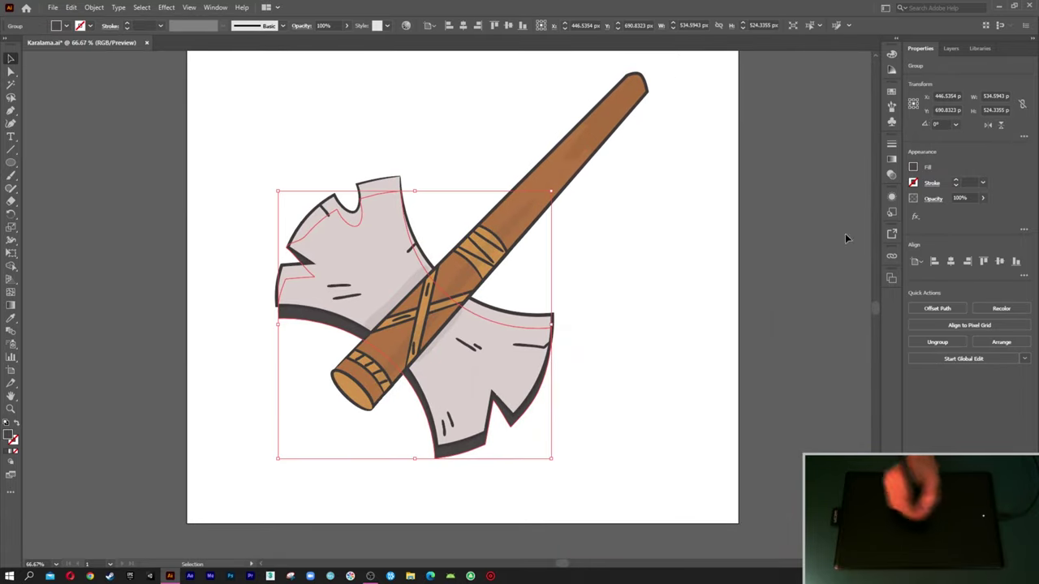
{"action": "left_click", "coordinate": [962, 198]}
{"action": "type", "text": "10"}
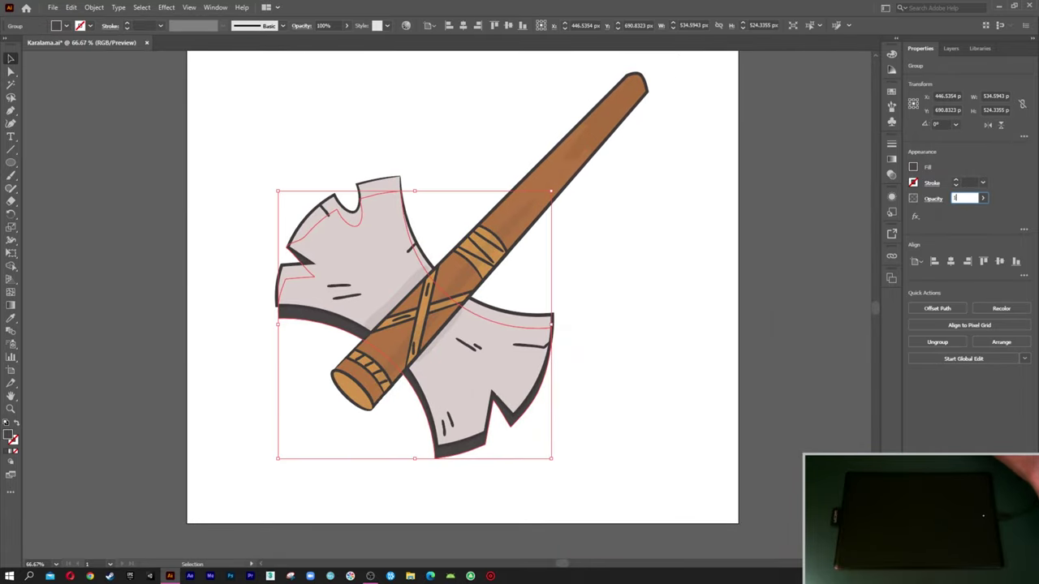
{"action": "key", "text": "Return"}
{"action": "left_click", "coordinate": [756, 292]}
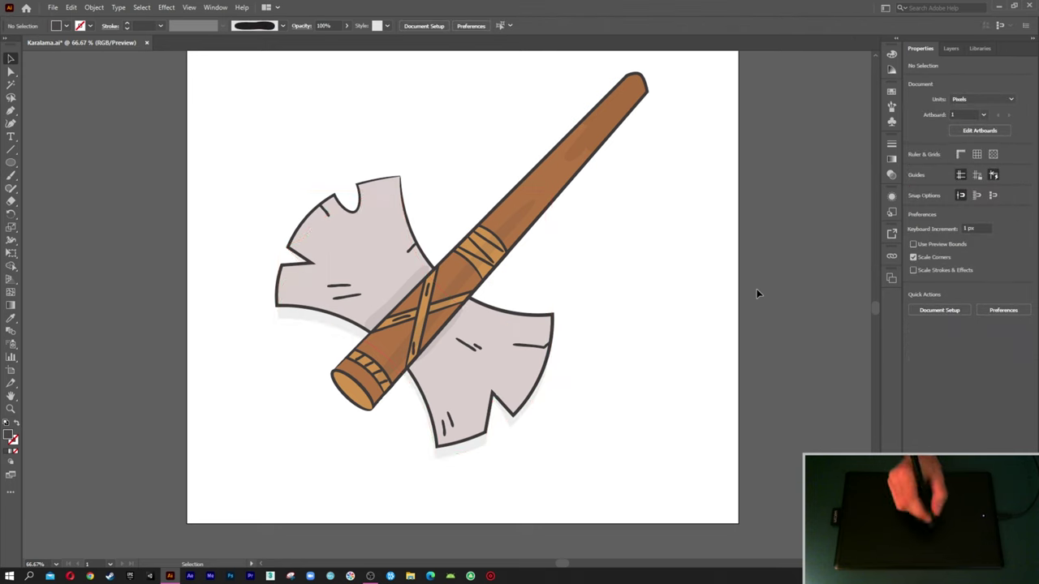
{"action": "left_click", "coordinate": [441, 483]}
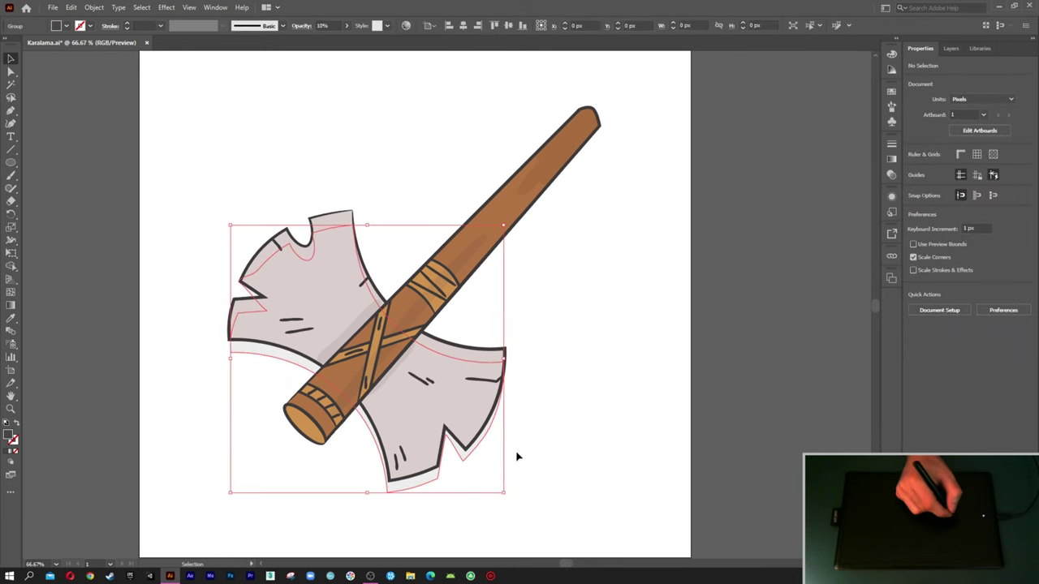
{"action": "left_click", "coordinate": [964, 198]}
{"action": "type", "text": "15"}
{"action": "key", "text": "Return"}
{"action": "left_click", "coordinate": [808, 280]}
{"action": "left_click", "coordinate": [446, 411]}
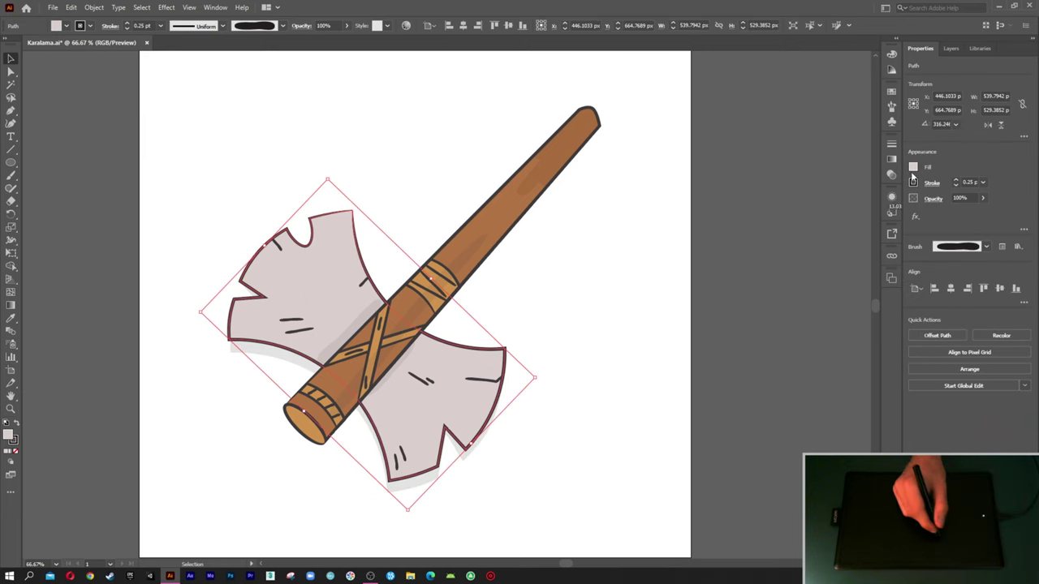
Step: Lower the cyan and magenta in the blade fill for a warm off-white
{"action": "left_click", "coordinate": [912, 171]}
{"action": "left_click_drag", "start_coordinate": [837, 211], "coordinate": [832, 214]}
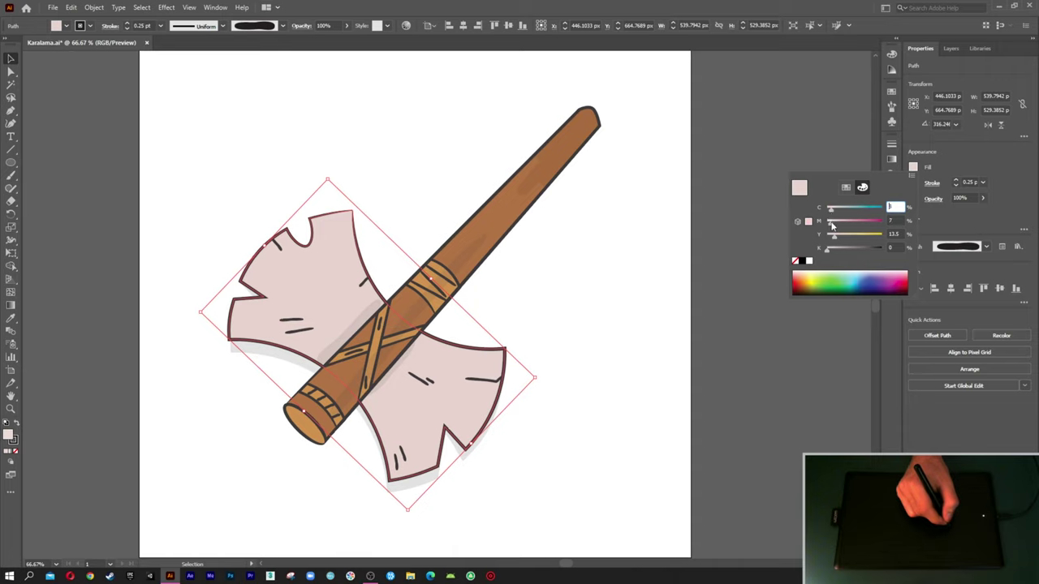
{"action": "left_click", "coordinate": [831, 223]}
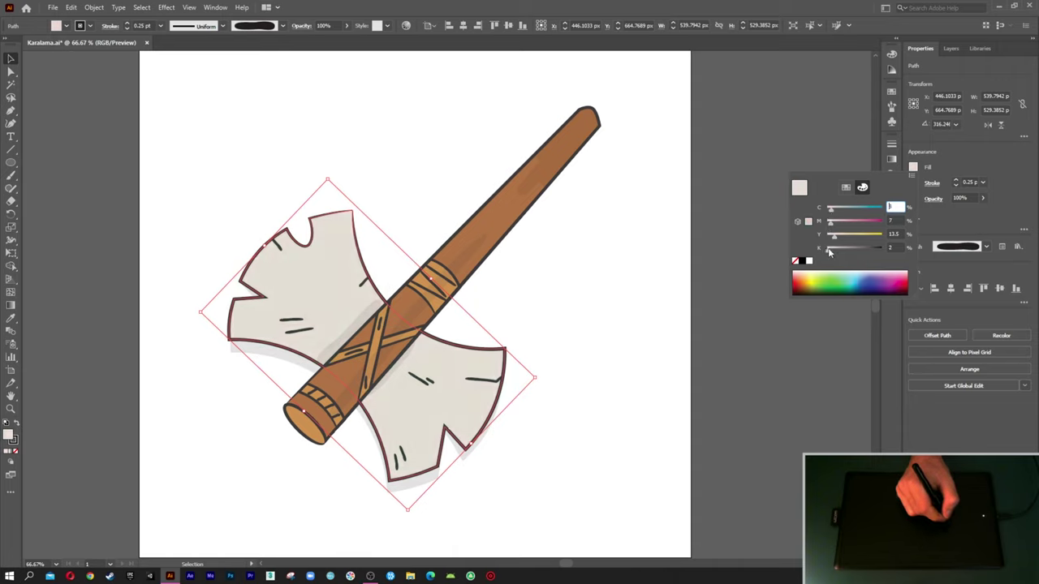
{"action": "left_click", "coordinate": [583, 287]}
Step: Raise the handle fill's magenta slider for a more reddish brown
{"action": "left_click", "coordinate": [499, 237]}
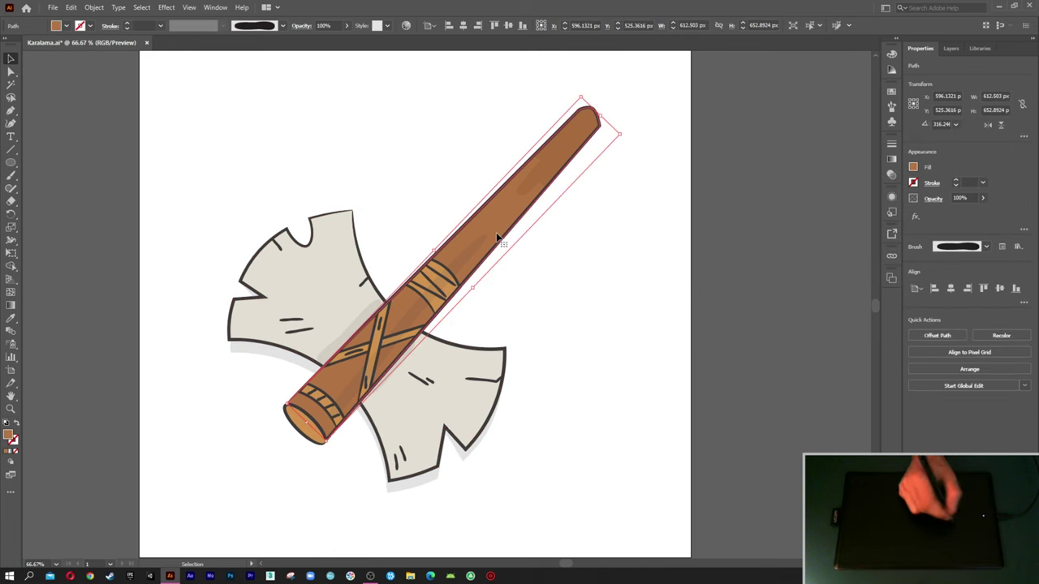
{"action": "left_click", "coordinate": [913, 166]}
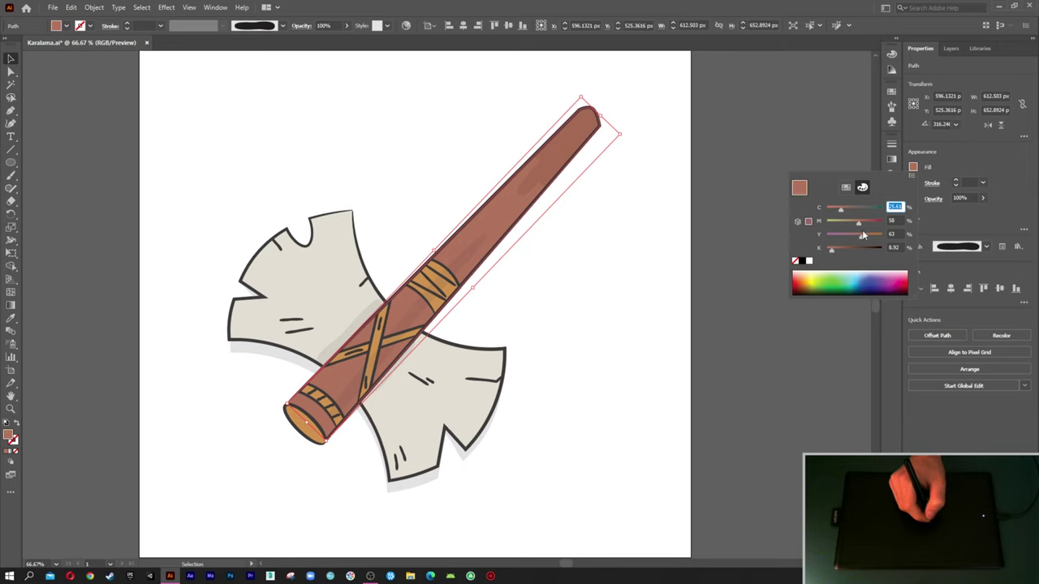
{"action": "left_click_drag", "start_coordinate": [858, 223], "coordinate": [862, 222]}
{"action": "left_click", "coordinate": [641, 289]}
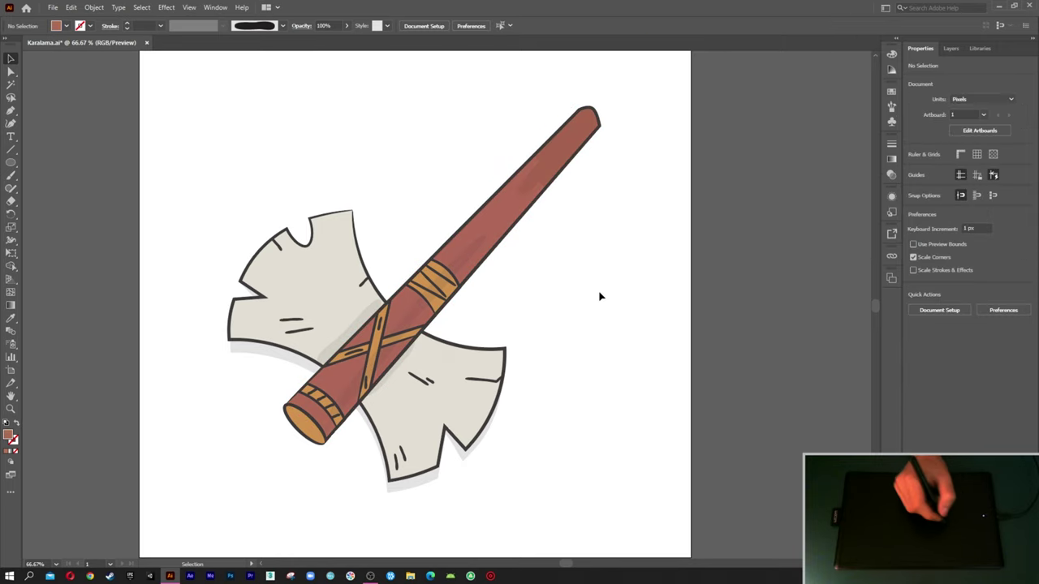
{"action": "left_click", "coordinate": [445, 308]}
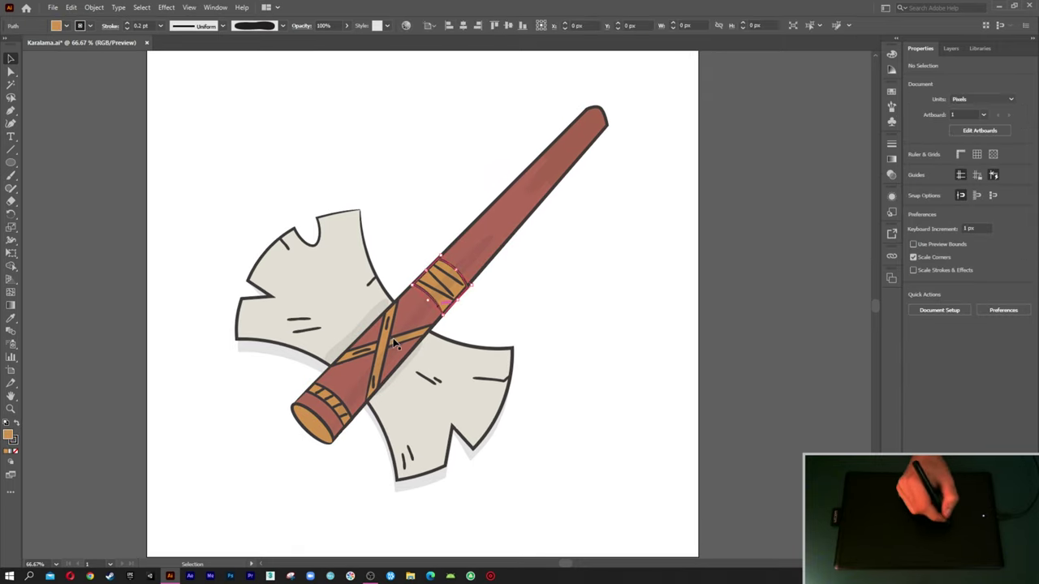
Step: Select the wrap pieces, bottom strap and end cap, and raise their fill magenta
{"action": "left_click", "coordinate": [402, 343], "text": "shift"}
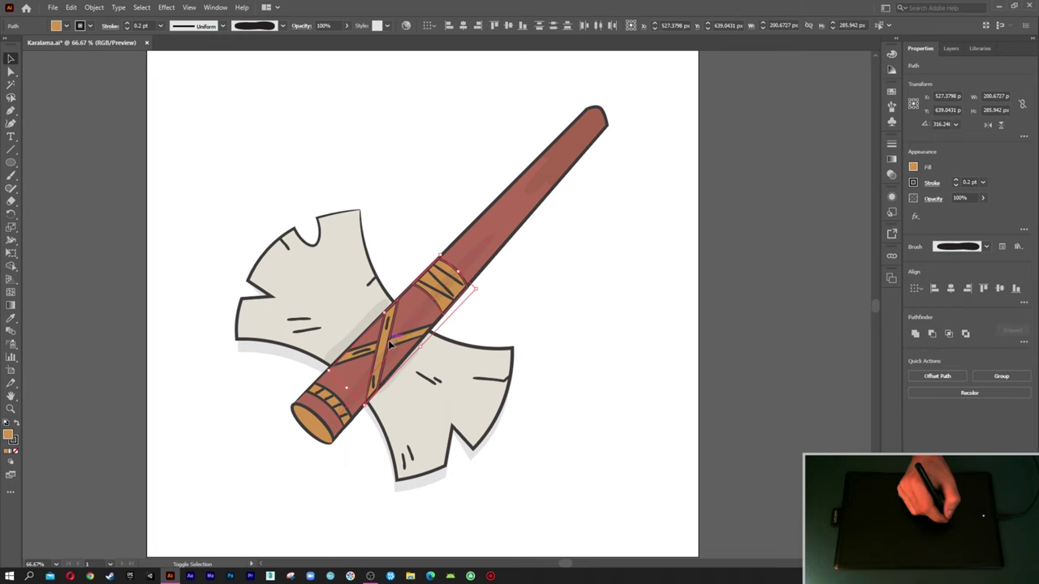
{"action": "left_click", "coordinate": [332, 400], "text": "shift"}
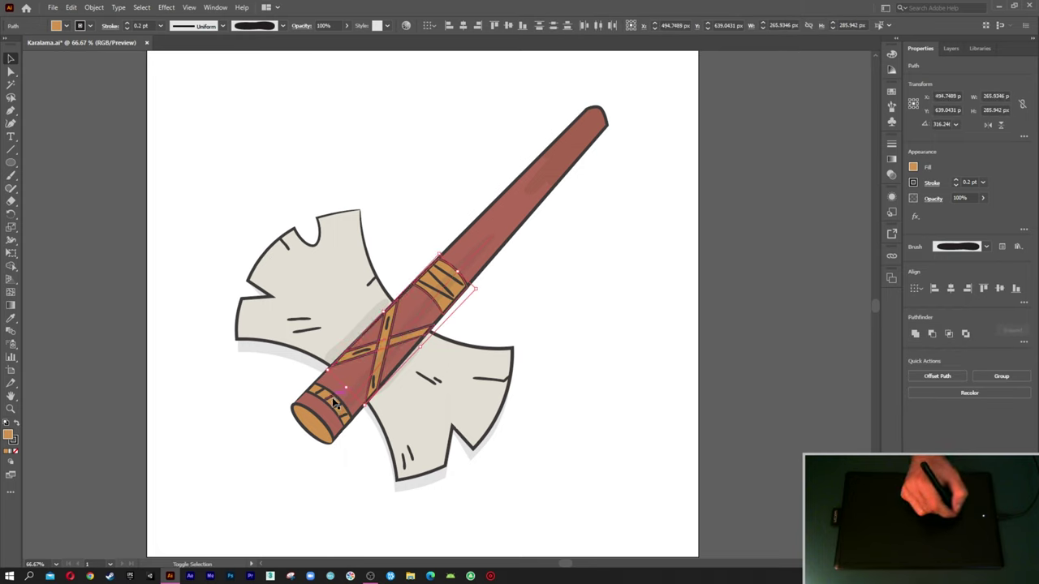
{"action": "left_click", "coordinate": [321, 423], "text": "shift"}
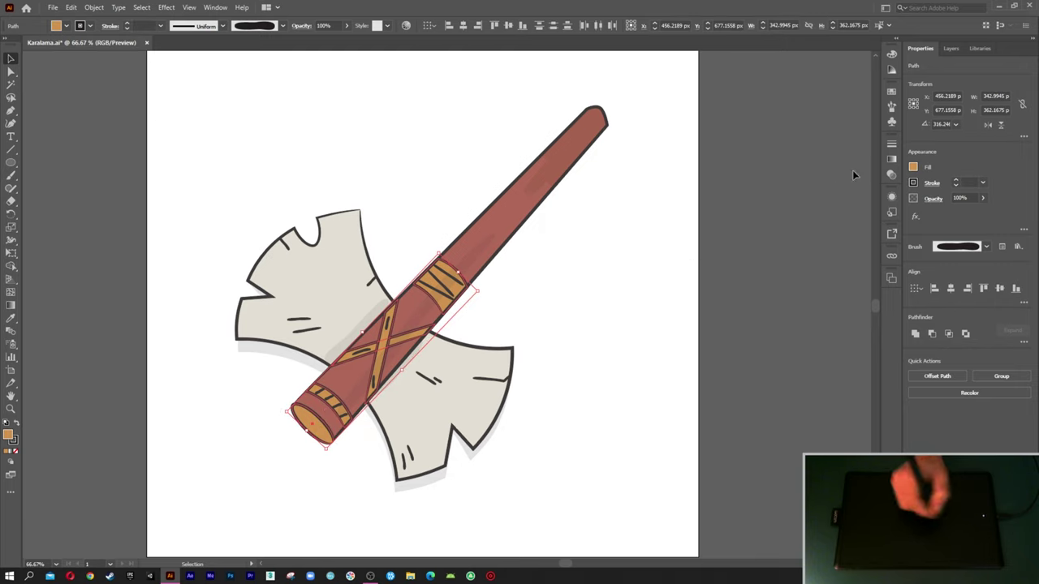
{"action": "left_click", "coordinate": [913, 167]}
{"action": "left_click_drag", "start_coordinate": [854, 222], "coordinate": [861, 221]}
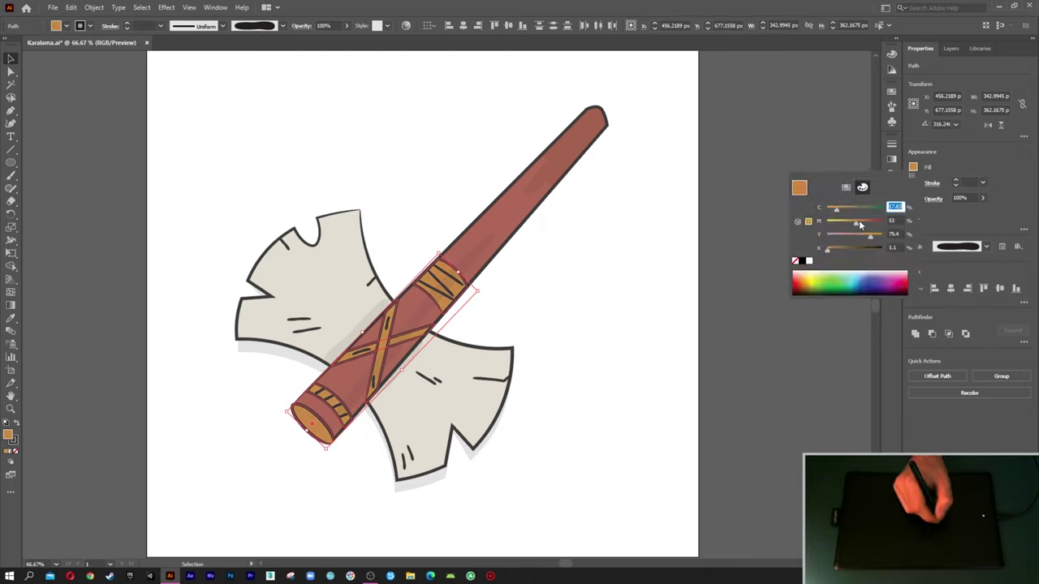
{"action": "mouse_move", "coordinate": [861, 231]}
{"action": "left_mouse_down"}
{"action": "mouse_move", "coordinate": [836, 212]}
{"action": "mouse_move", "coordinate": [853, 224]}
{"action": "left_mouse_up"}
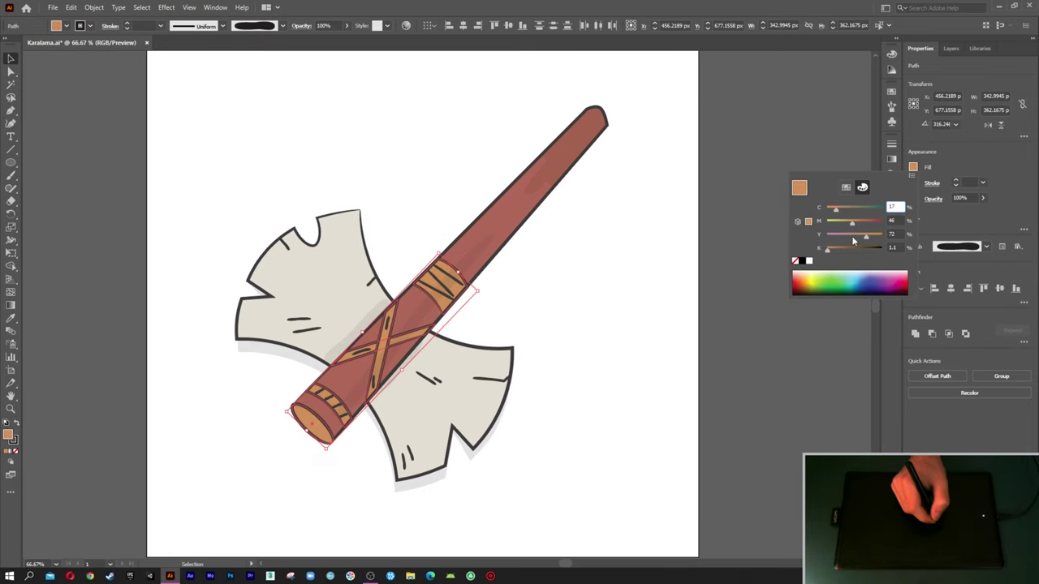
{"action": "left_click", "coordinate": [635, 295]}
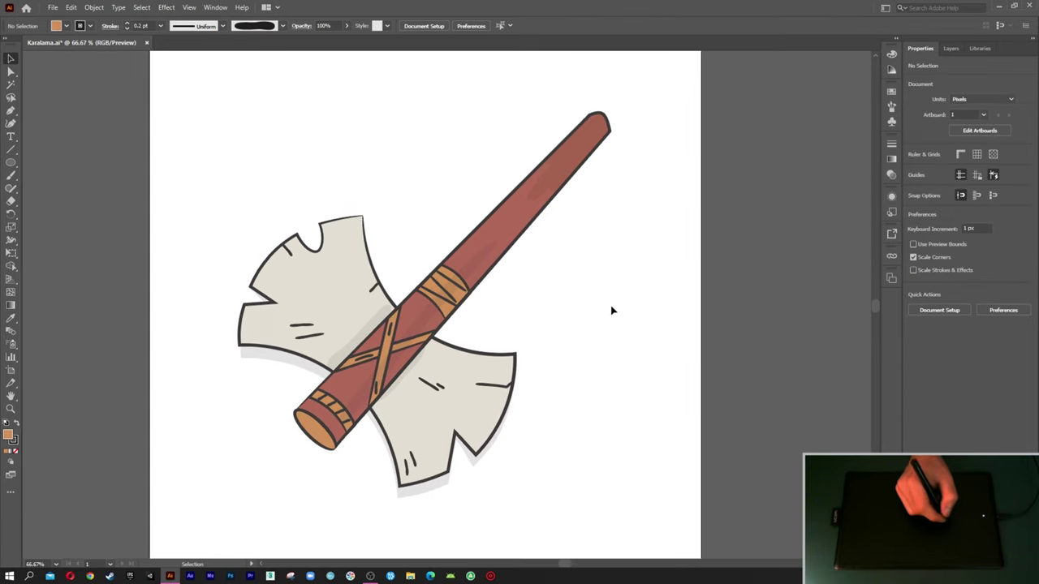
Step: Set the Paintbrush to a white stroke at 30% opacity, testing it beside the artboard
{"action": "key", "text": "b"}
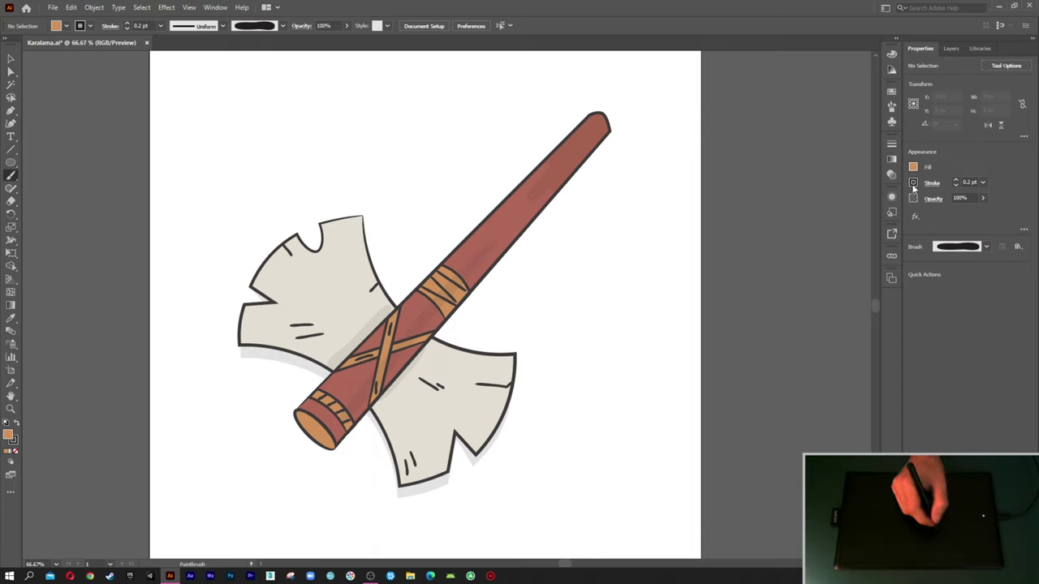
{"action": "left_click", "coordinate": [913, 183]}
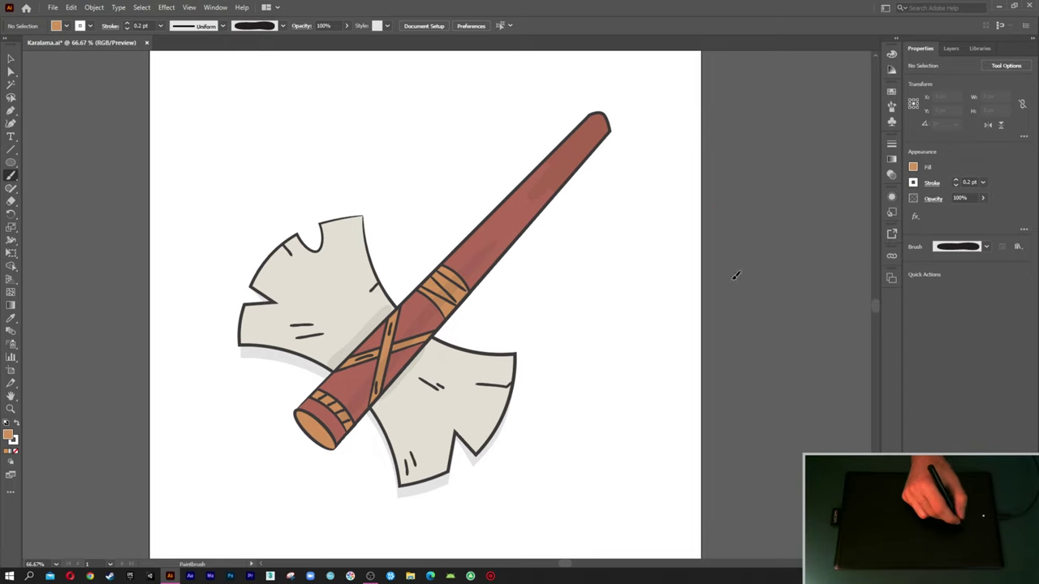
{"action": "left_click_drag", "start_coordinate": [712, 215], "coordinate": [732, 281]}
{"action": "left_click", "coordinate": [961, 198]}
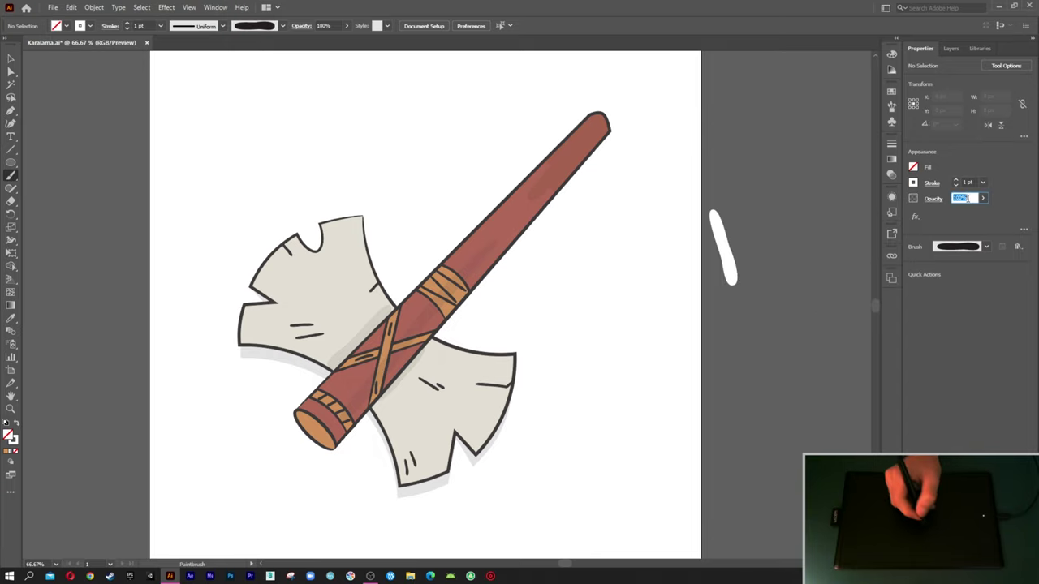
{"action": "type", "text": "30"}
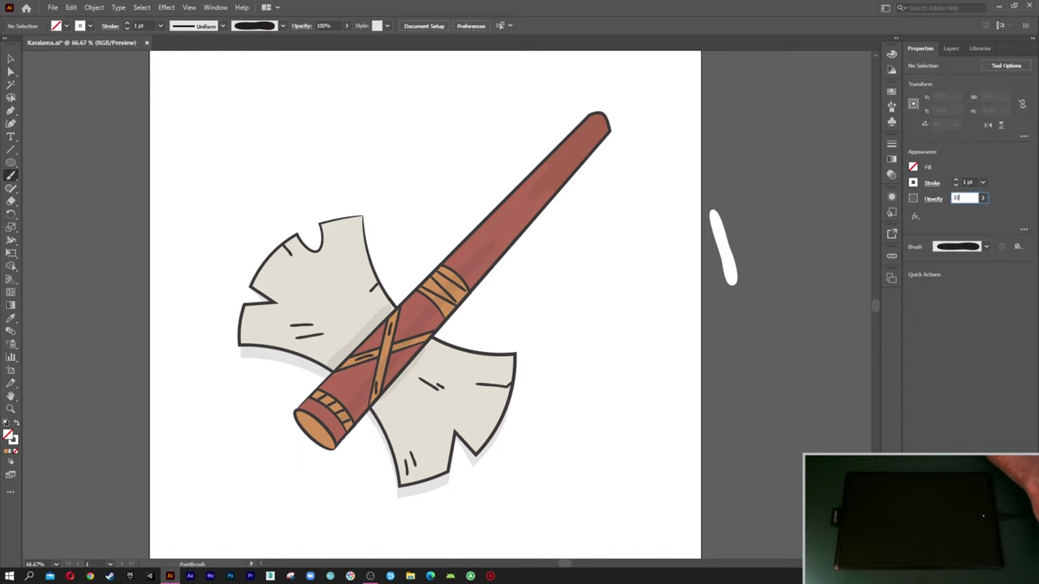
{"action": "key", "text": "Return"}
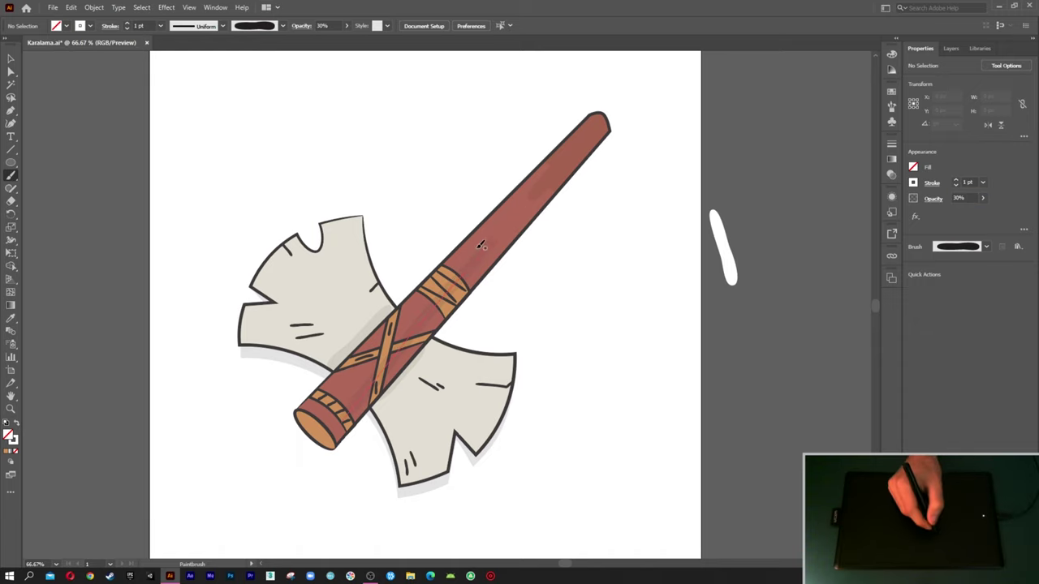
Step: Paint a white highlight streak along the handle and lower its opacity to 10%
{"action": "mouse_move", "coordinate": [414, 306]}
{"action": "left_mouse_down"}
{"action": "mouse_move", "coordinate": [563, 186]}
{"action": "mouse_move", "coordinate": [531, 214]}
{"action": "left_mouse_up"}
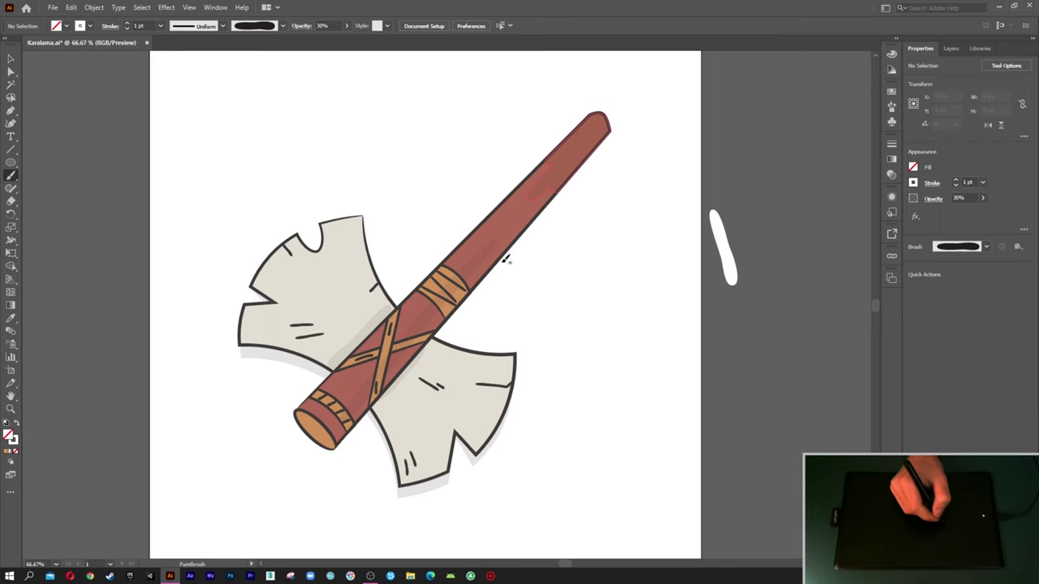
{"action": "left_click_drag", "start_coordinate": [408, 339], "coordinate": [526, 207]}
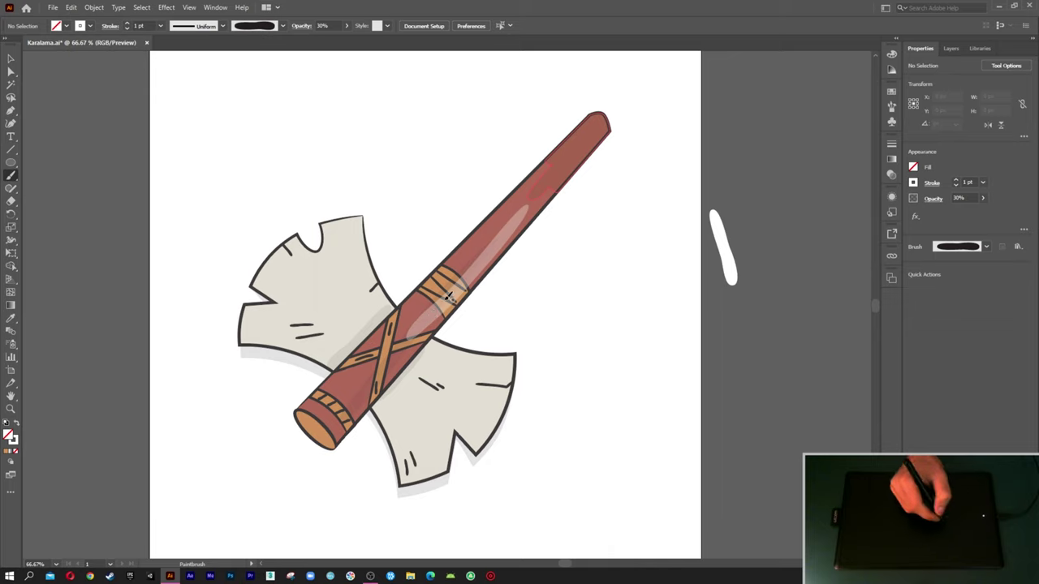
{"action": "key", "text": "ctrl+z"}
{"action": "key", "text": "ctrl+z"}
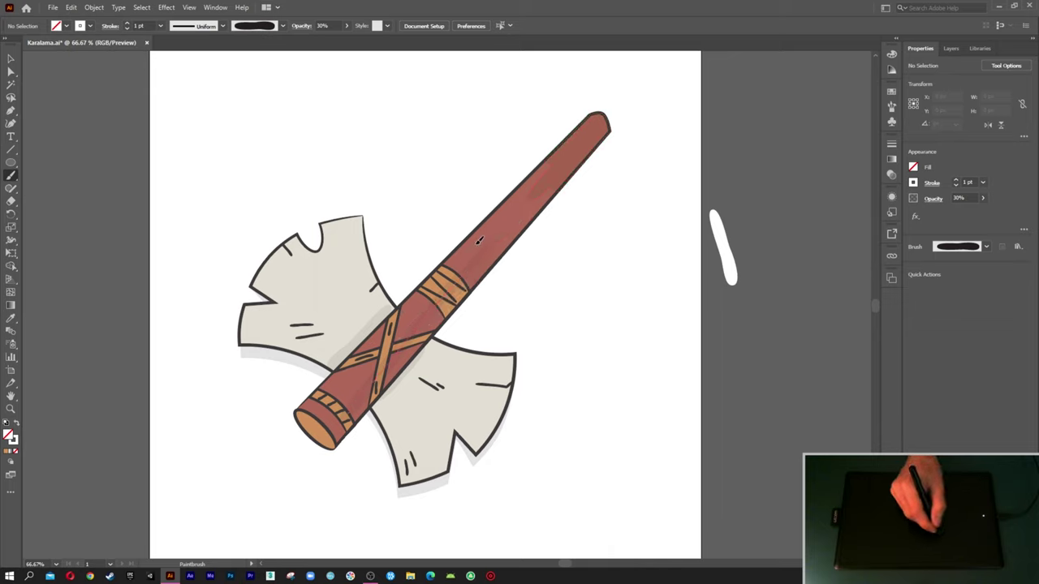
{"action": "left_click_drag", "start_coordinate": [351, 395], "coordinate": [491, 232]}
{"action": "key", "text": "v"}
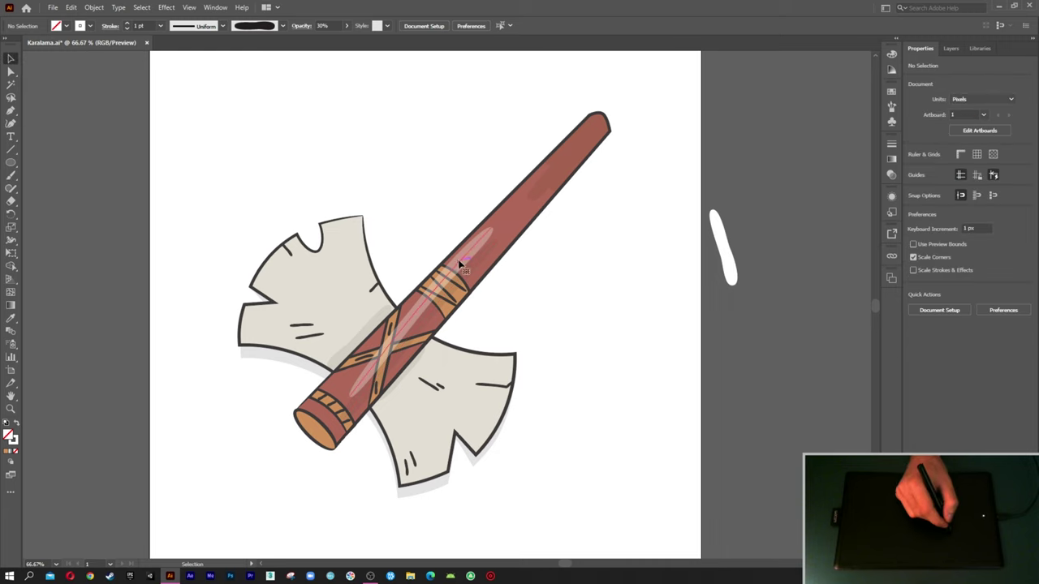
{"action": "left_click", "coordinate": [459, 264]}
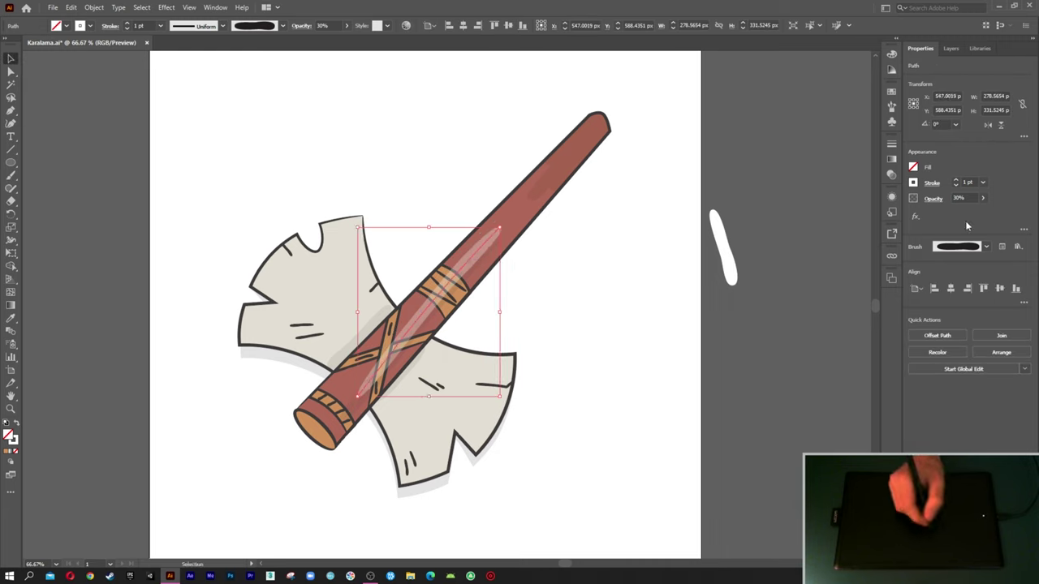
{"action": "left_click", "coordinate": [966, 197]}
{"action": "type", "text": "10"}
{"action": "key", "text": "Return"}
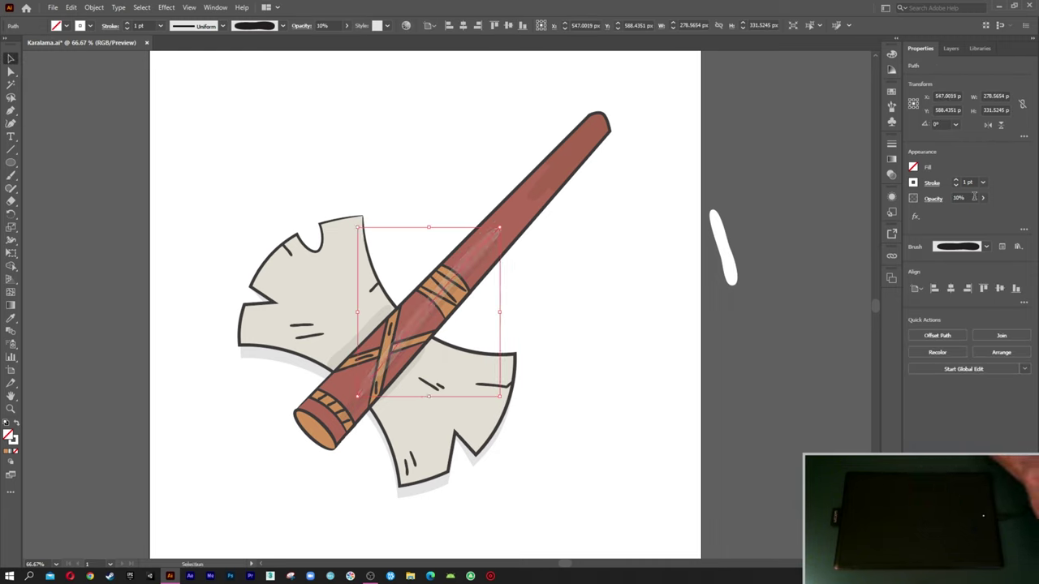
{"action": "left_click", "coordinate": [582, 359]}
{"action": "left_click_drag", "start_coordinate": [573, 369], "coordinate": [575, 354]}
Step: Set the Paintbrush to 70% opacity and a 0.2 pt stroke weight
{"action": "key", "text": "b"}
{"action": "left_click", "coordinate": [964, 198]}
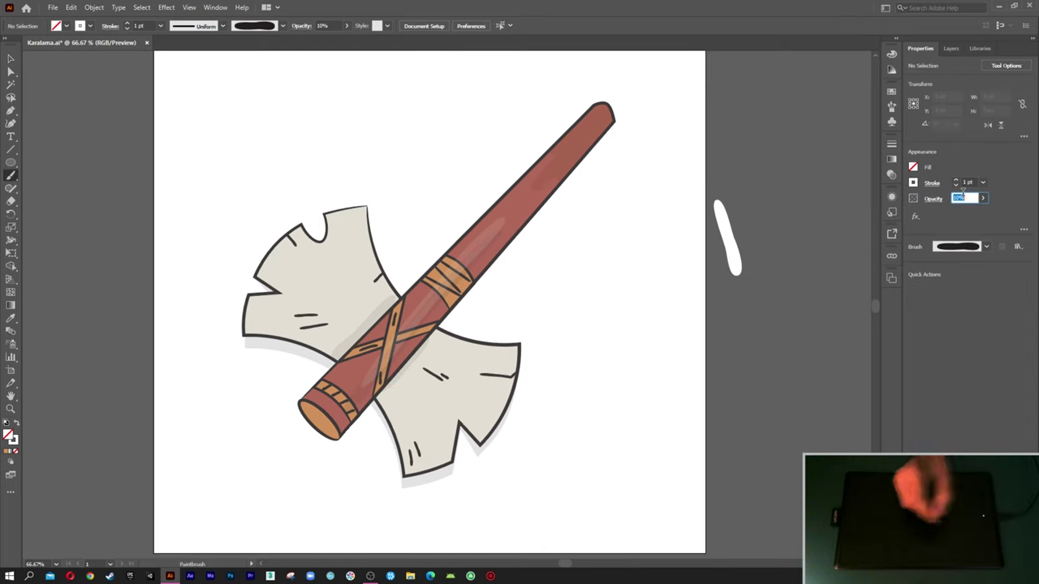
{"action": "type", "text": "70"}
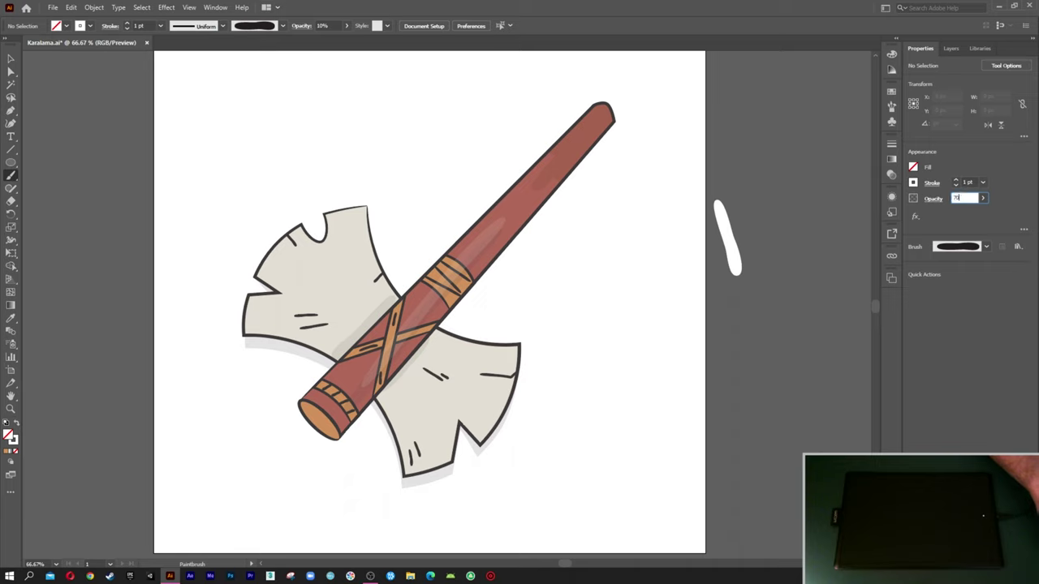
{"action": "left_click", "coordinate": [967, 183]}
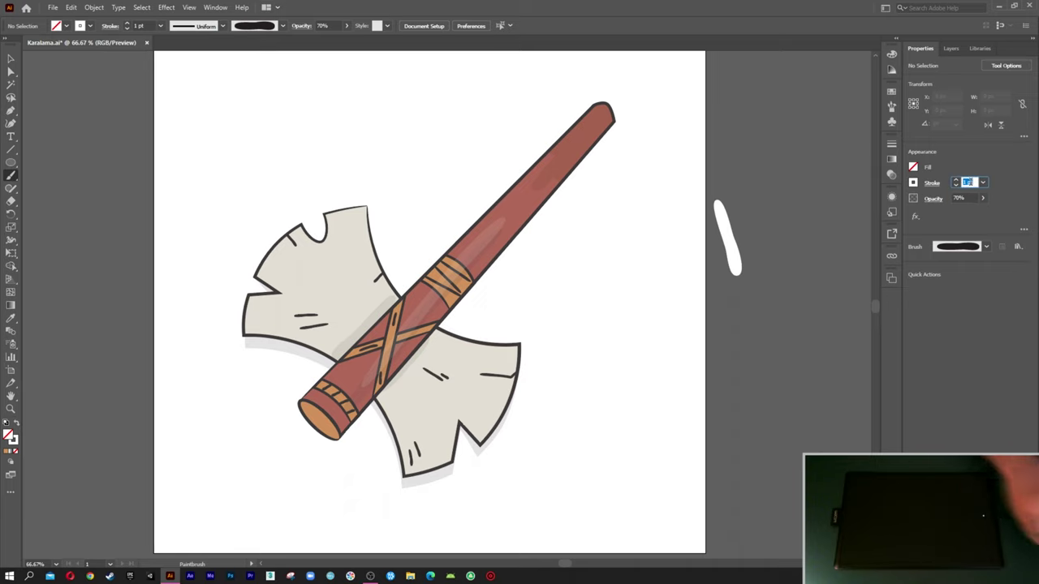
{"action": "type", "text": "0.2"}
{"action": "key", "text": "Return"}
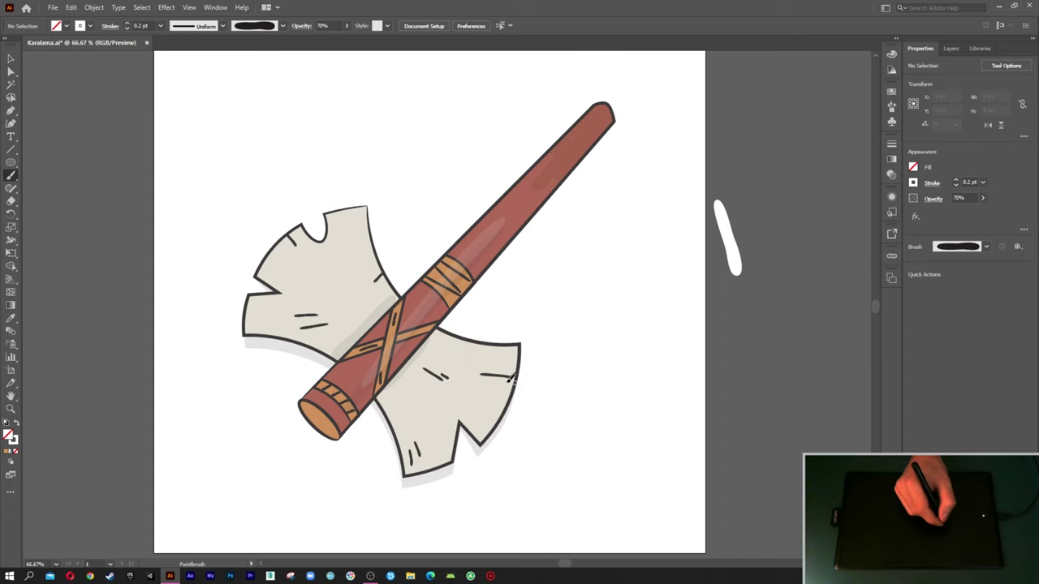
Step: Paint white highlights along the right blade edge, its tip and beside the hatch marks
{"action": "left_click_drag", "start_coordinate": [502, 398], "coordinate": [490, 416]}
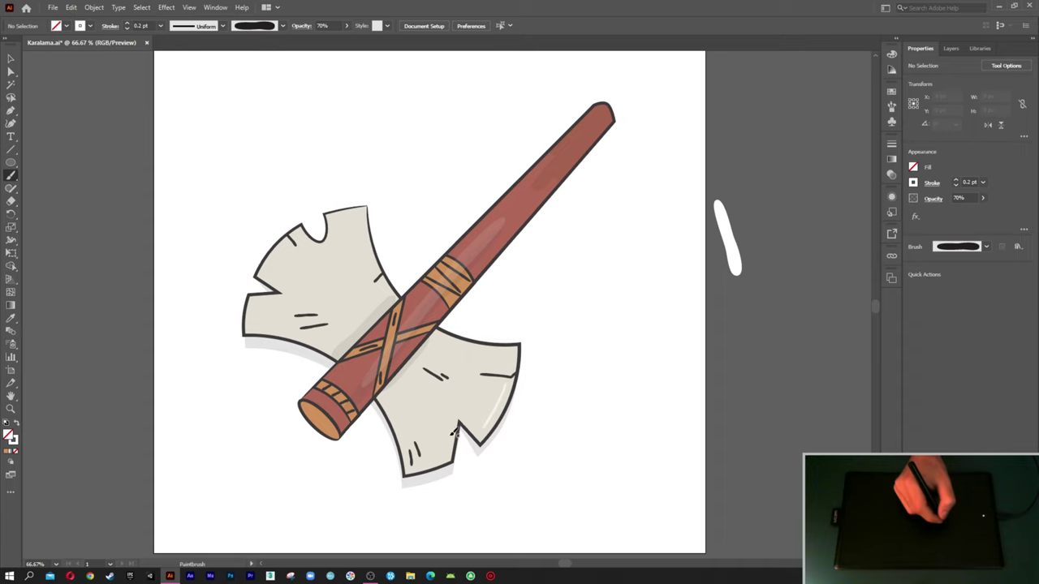
{"action": "mouse_move", "coordinate": [469, 417]}
{"action": "left_mouse_down"}
{"action": "mouse_move", "coordinate": [457, 426]}
{"action": "mouse_move", "coordinate": [480, 430]}
{"action": "left_mouse_up"}
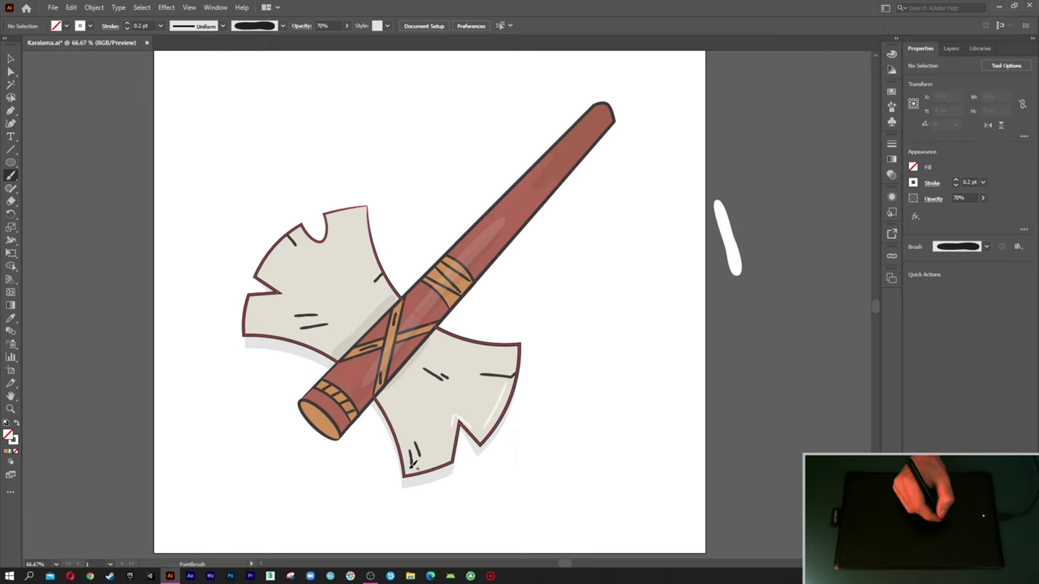
{"action": "scroll", "coordinate": [413, 463], "scroll_direction": "up", "scroll_amount": 1}
{"action": "scroll", "coordinate": [420, 395], "scroll_direction": "up", "scroll_amount": 2}
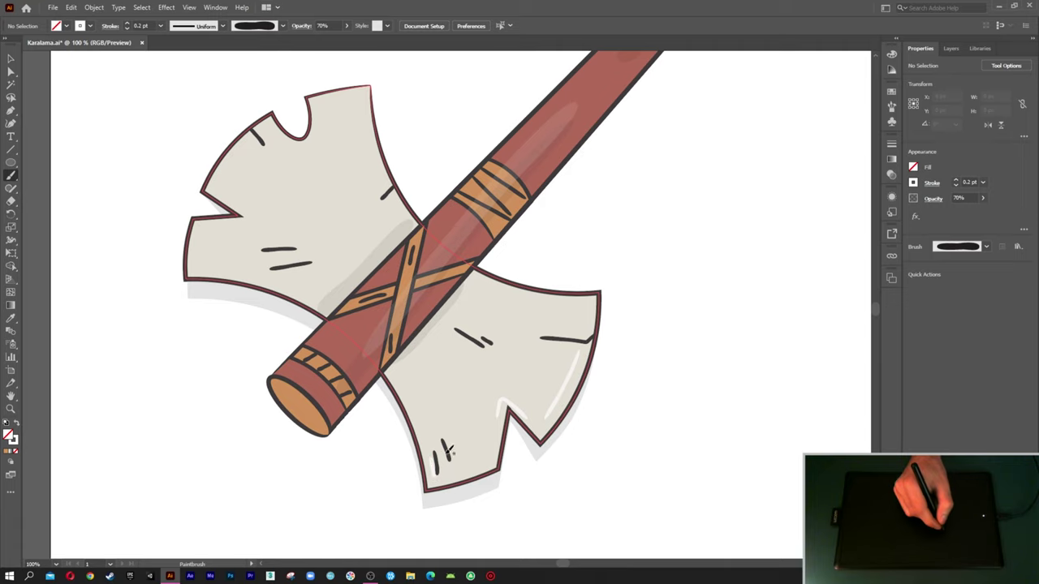
{"action": "left_click_drag", "start_coordinate": [473, 339], "coordinate": [499, 350]}
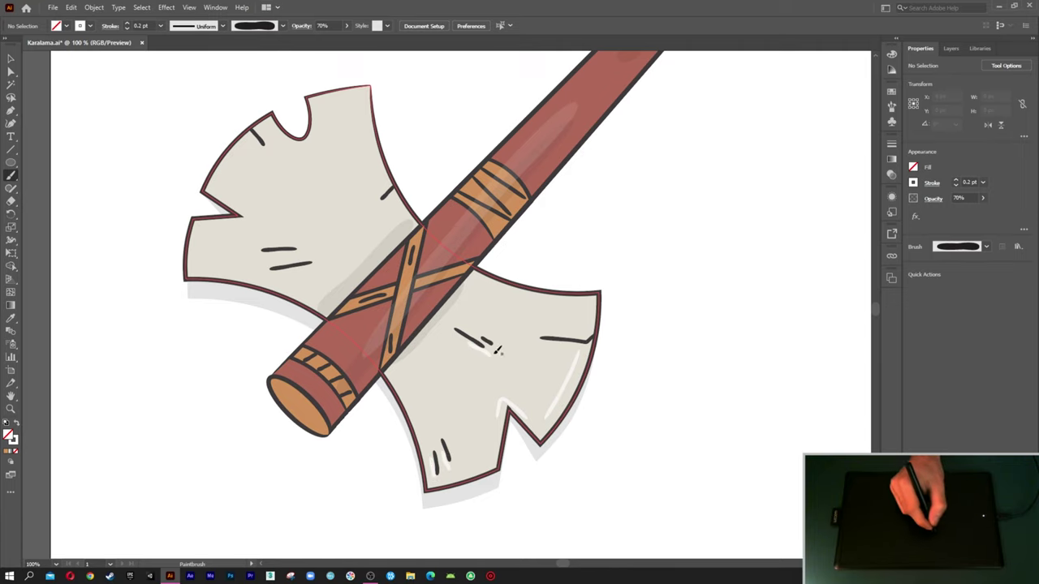
{"action": "scroll", "coordinate": [381, 353], "scroll_direction": "up", "scroll_amount": 1}
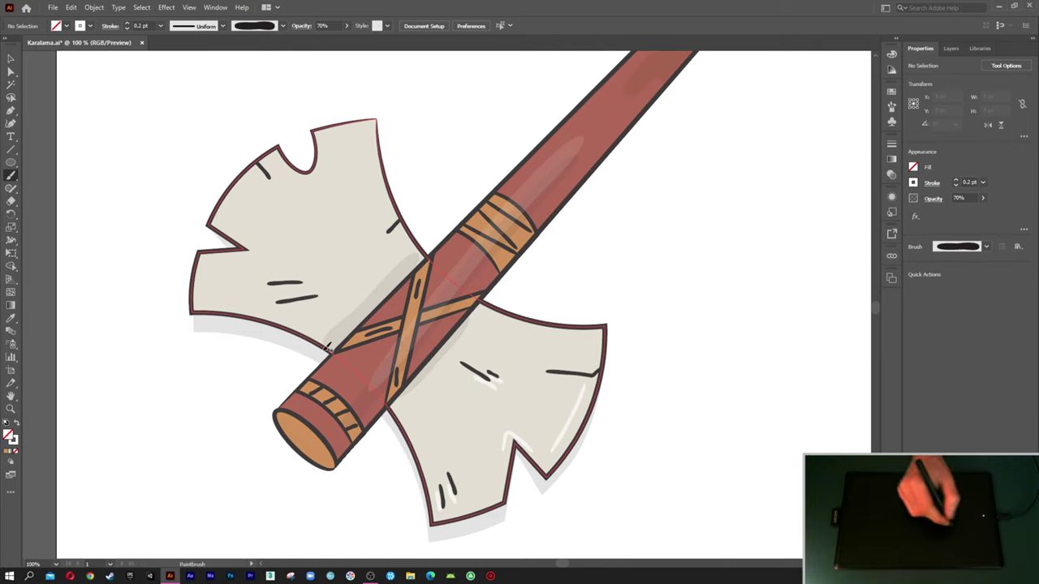
{"action": "left_click_drag", "start_coordinate": [323, 295], "coordinate": [300, 301]}
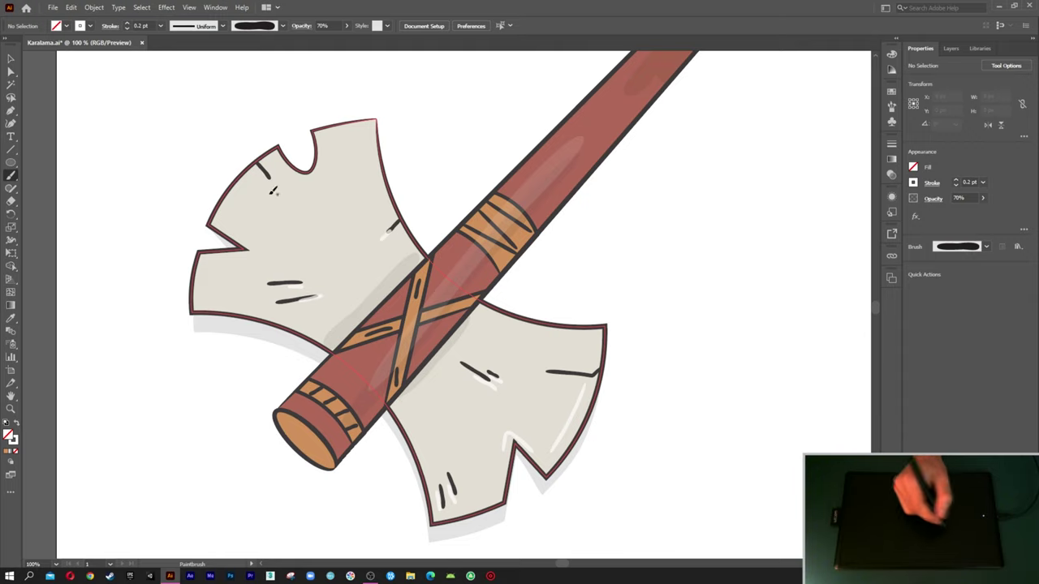
{"action": "scroll", "coordinate": [252, 193], "scroll_direction": "down", "scroll_amount": 1}
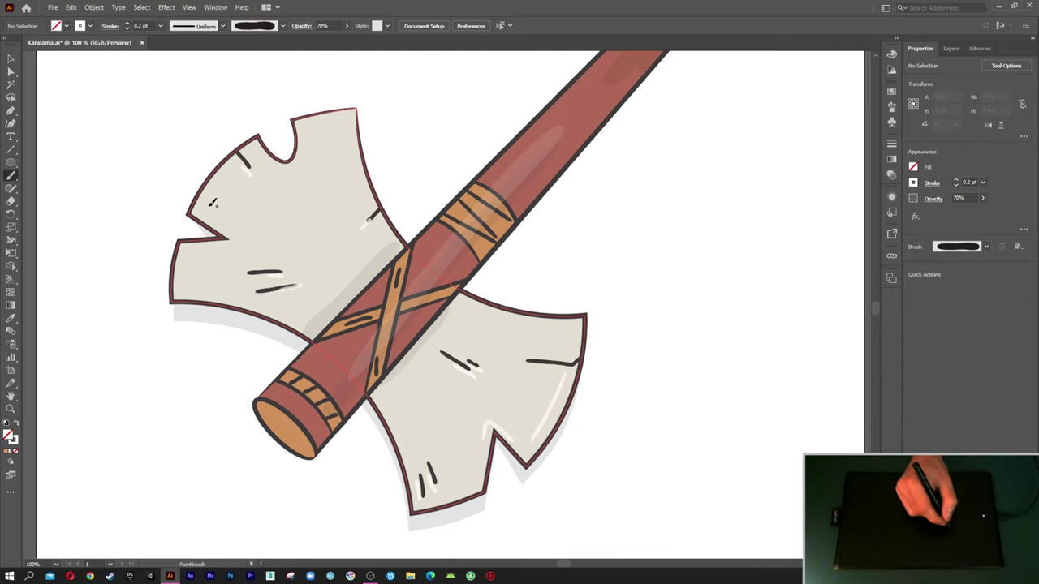
Step: Paint white highlights on the upper-left and top blade edges and the lower blade's notch and top edge
{"action": "left_click_drag", "start_coordinate": [214, 185], "coordinate": [217, 182]}
{"action": "left_click_drag", "start_coordinate": [354, 128], "coordinate": [354, 132]}
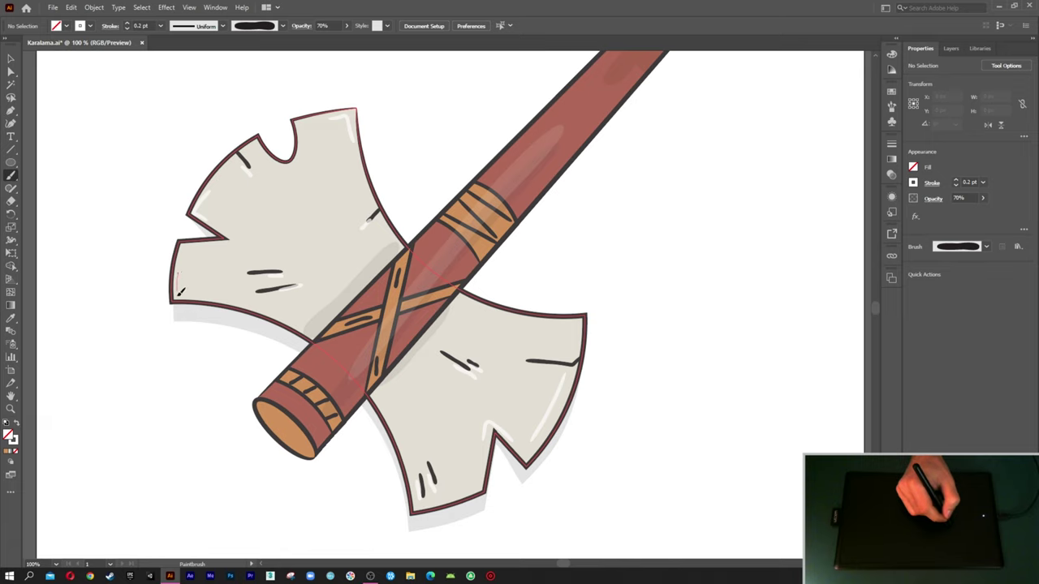
{"action": "scroll", "coordinate": [288, 280], "scroll_direction": "down", "scroll_amount": 2}
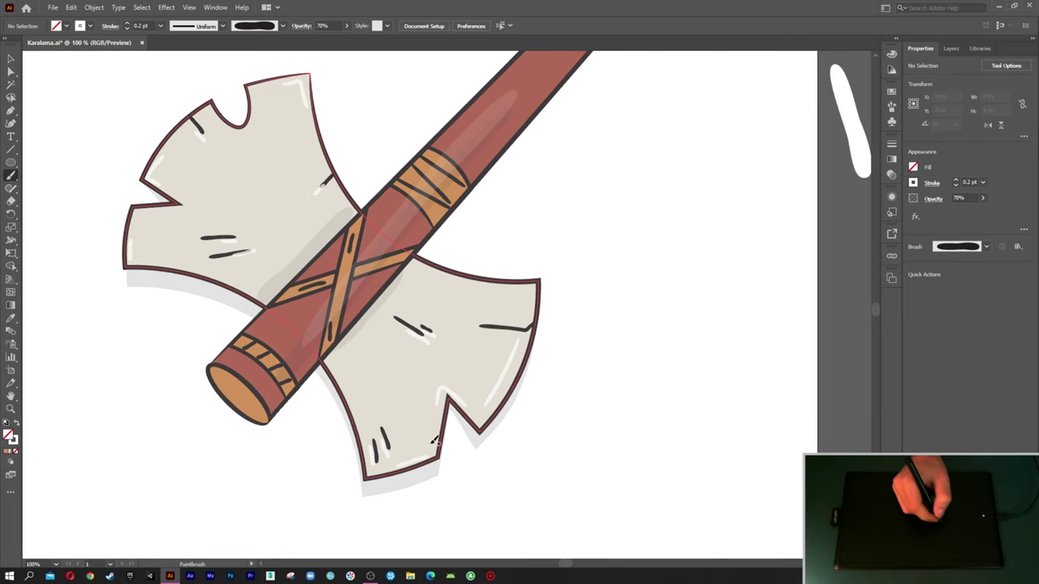
{"action": "left_click_drag", "start_coordinate": [426, 456], "coordinate": [430, 430]}
{"action": "scroll", "coordinate": [508, 315], "scroll_direction": "up", "scroll_amount": 1}
{"action": "left_click_drag", "start_coordinate": [520, 317], "coordinate": [538, 314]}
Step: Add white highlights near the handle's tip and on the tan wrap
{"action": "scroll", "coordinate": [563, 295], "scroll_direction": "up", "scroll_amount": 5}
{"action": "scroll", "coordinate": [596, 215], "scroll_direction": "right", "scroll_amount": 2}
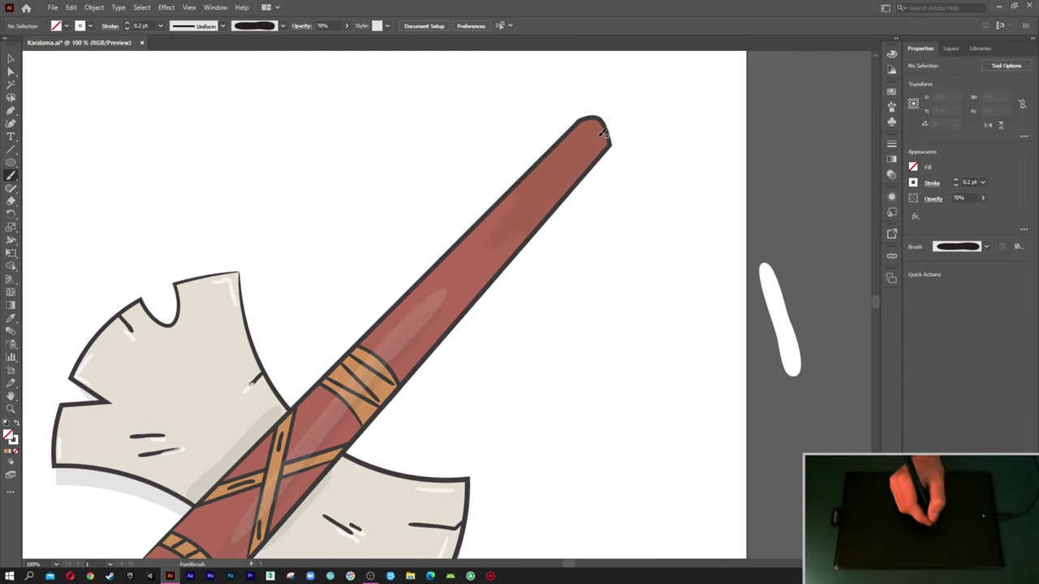
{"action": "left_click_drag", "start_coordinate": [569, 182], "coordinate": [597, 148]}
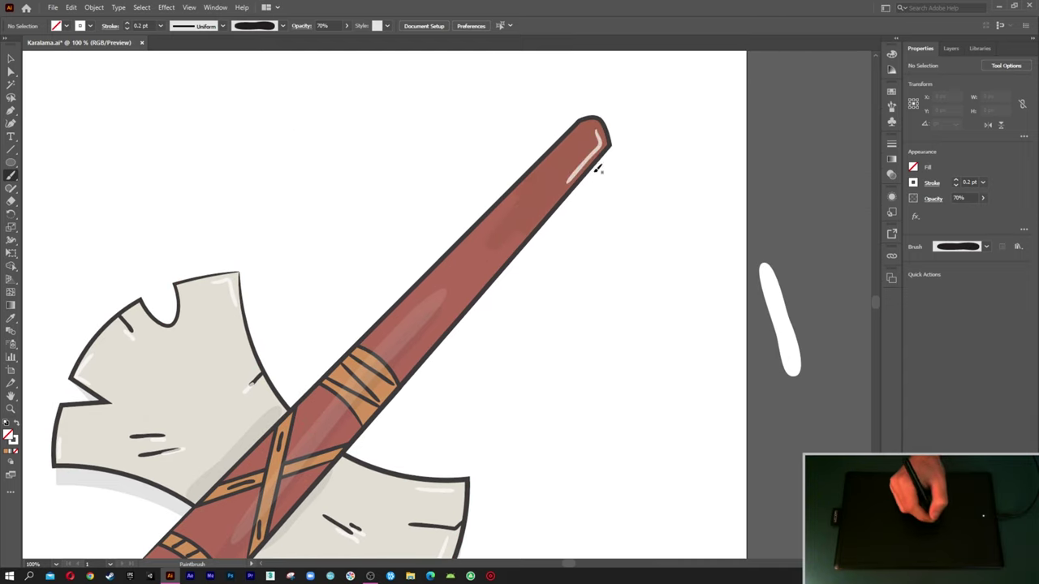
{"action": "scroll", "coordinate": [519, 243], "scroll_direction": "down", "scroll_amount": 3}
{"action": "scroll", "coordinate": [481, 271], "scroll_direction": "left", "scroll_amount": 1}
{"action": "scroll", "coordinate": [481, 270], "scroll_direction": "down", "scroll_amount": 1}
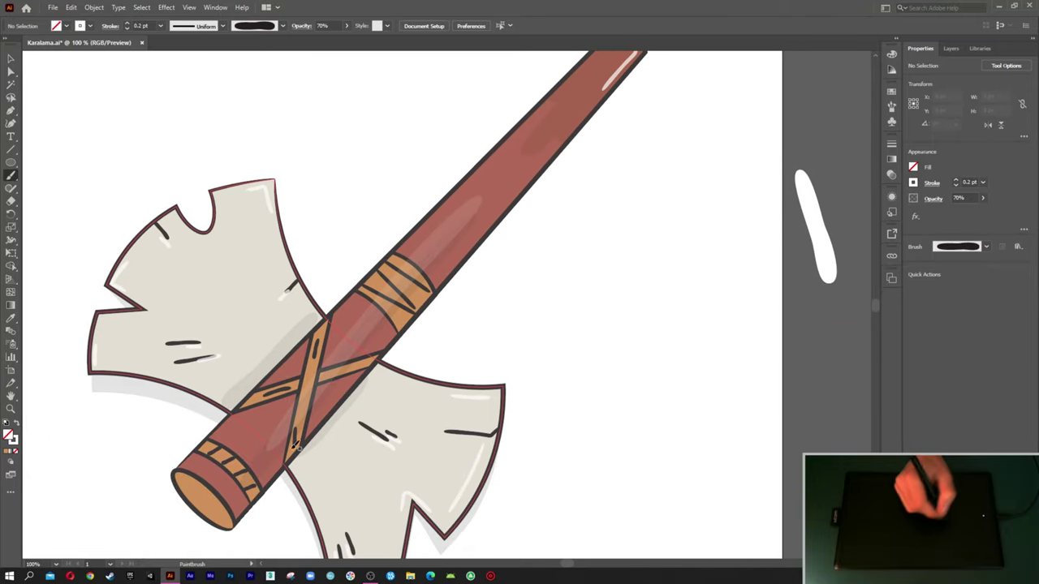
{"action": "left_click_drag", "start_coordinate": [314, 392], "coordinate": [310, 415]}
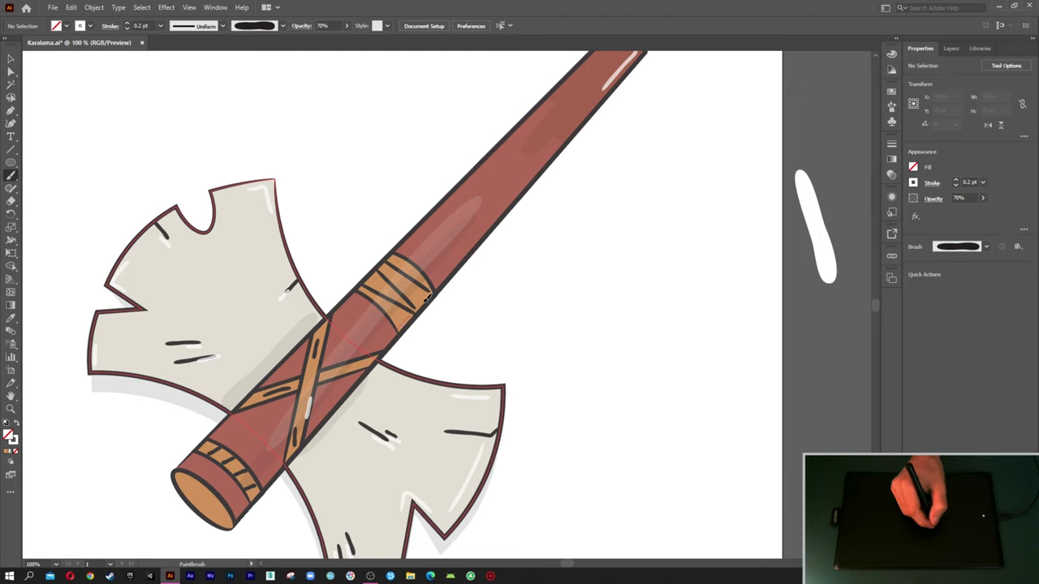
Step: Remove the unwanted white highlight from the handle's end cap
{"action": "scroll", "coordinate": [345, 401], "scroll_direction": "down", "scroll_amount": 2}
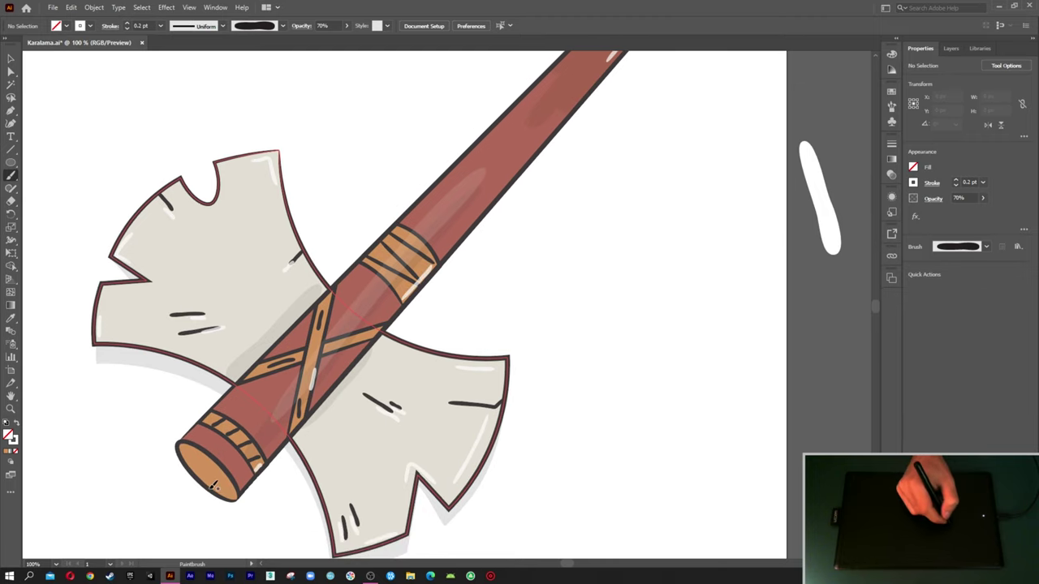
{"action": "left_click_drag", "start_coordinate": [236, 493], "coordinate": [232, 484]}
{"action": "key", "text": "ctrl+z"}
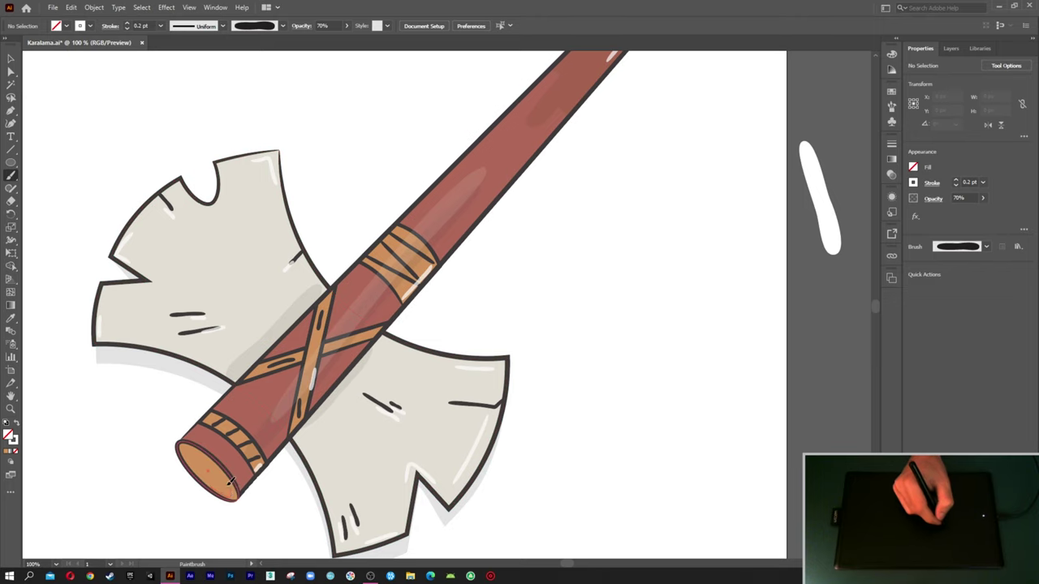
{"action": "scroll", "coordinate": [288, 464], "scroll_direction": "down", "scroll_amount": 1}
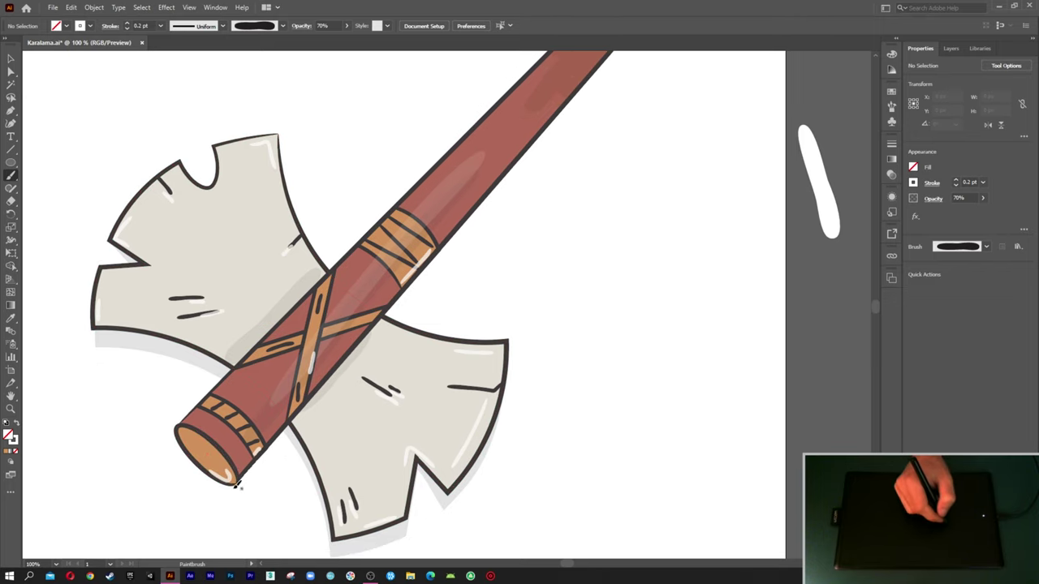
{"action": "key", "text": "v"}
{"action": "left_click_drag", "start_coordinate": [250, 492], "coordinate": [226, 476]}
{"action": "key", "text": "Delete"}
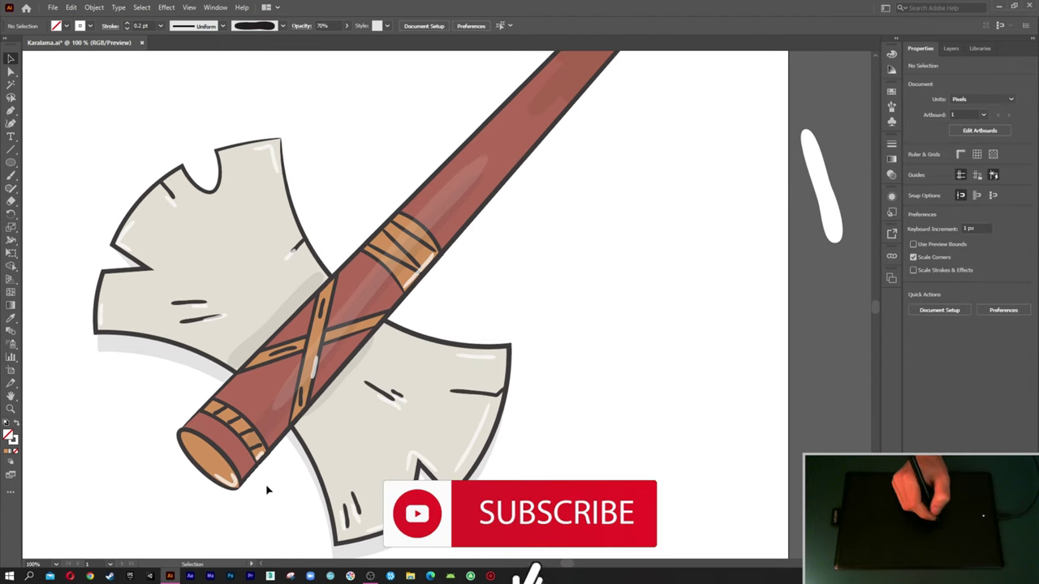
Step: Delete the stray white stroke lying beside the artboard
{"action": "key", "text": "ctrl+0"}
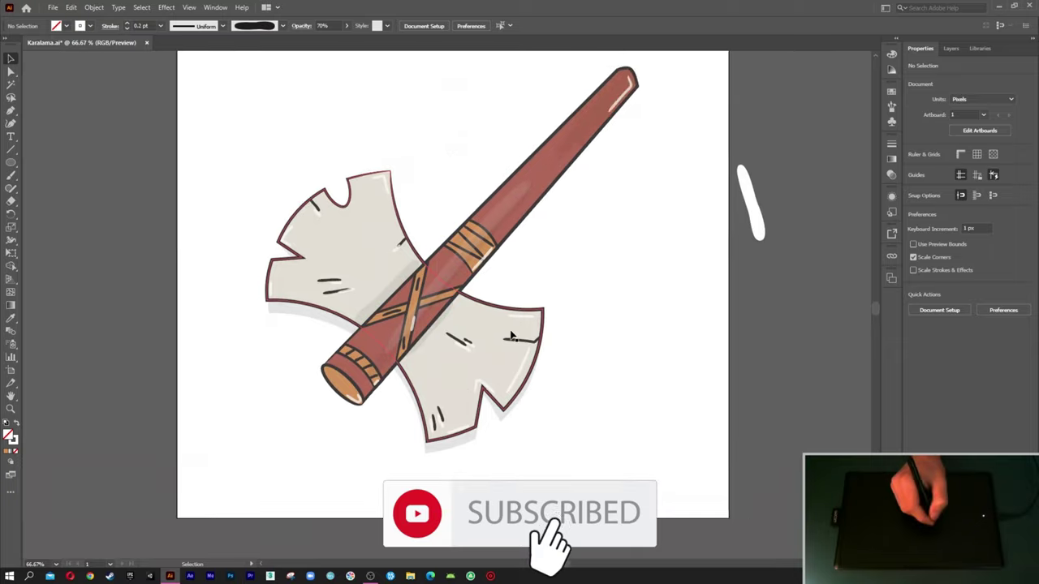
{"action": "left_click", "coordinate": [754, 219]}
{"action": "key", "text": "Delete"}
{"action": "left_click_drag", "start_coordinate": [621, 297], "coordinate": [579, 322]}
Step: Set the Paintbrush to a black stroke at 100% opacity and 0.2 pt weight
{"action": "key", "text": "b"}
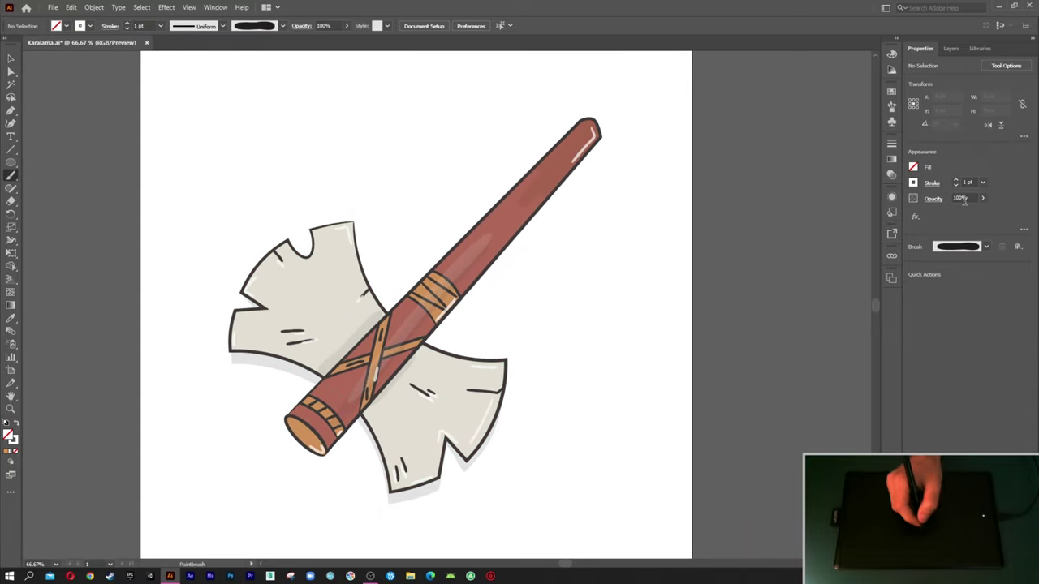
{"action": "left_click", "coordinate": [914, 183]}
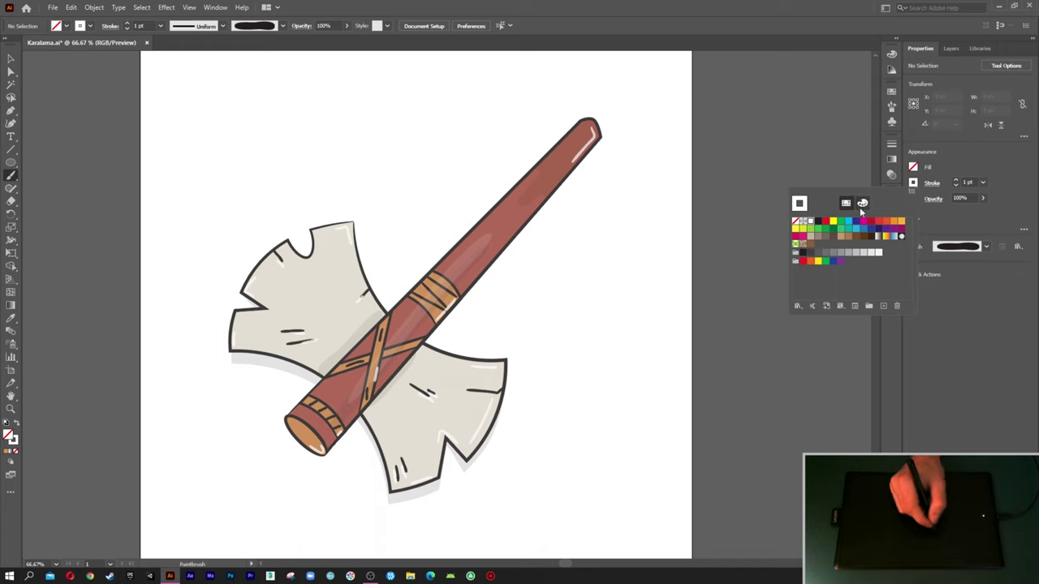
{"action": "left_click", "coordinate": [817, 202]}
{"action": "left_click_drag", "start_coordinate": [710, 231], "coordinate": [736, 294]}
{"action": "key", "text": "ctrl+z"}
{"action": "left_click", "coordinate": [962, 198]}
{"action": "key", "text": "Return"}
{"action": "left_click", "coordinate": [970, 182]}
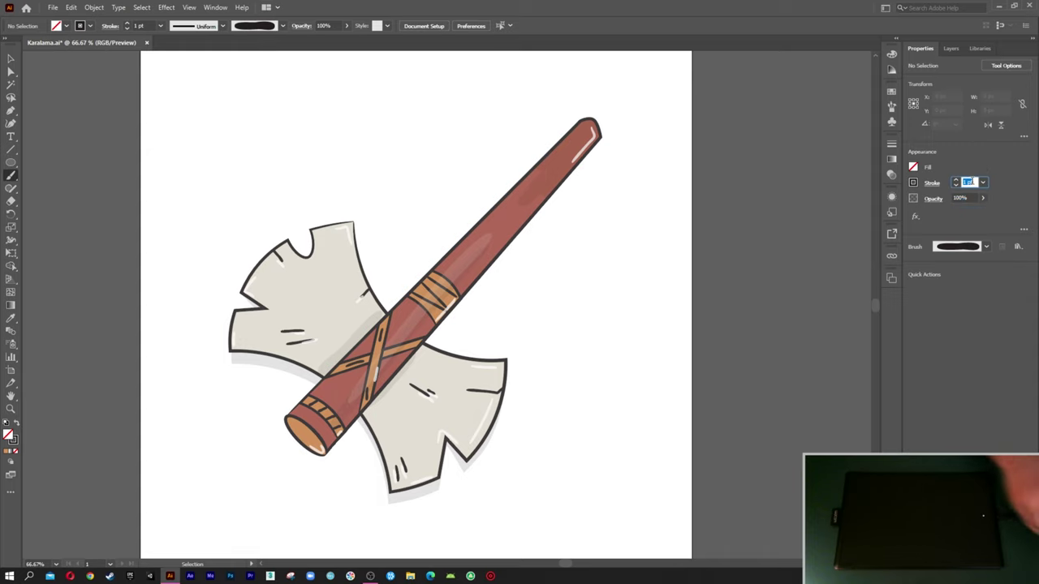
{"action": "type", "text": "0.2"}
{"action": "key", "text": "Return"}
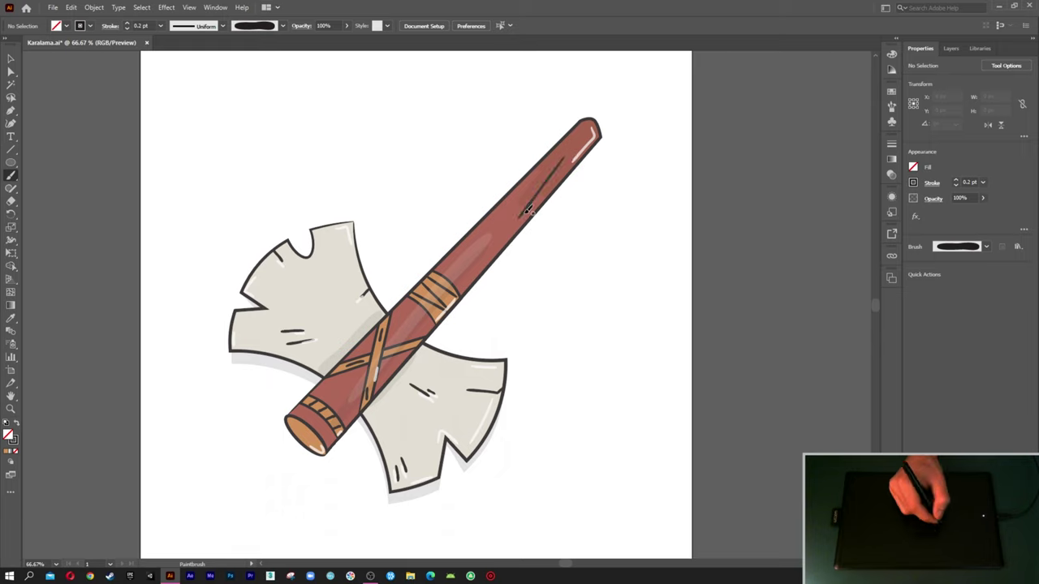
Step: Paint dark wood-grain lines along the handle and a tiny mark near its top
{"action": "mouse_move", "coordinate": [540, 195]}
{"action": "left_mouse_down"}
{"action": "mouse_move", "coordinate": [559, 166]}
{"action": "mouse_move", "coordinate": [524, 204]}
{"action": "left_mouse_up"}
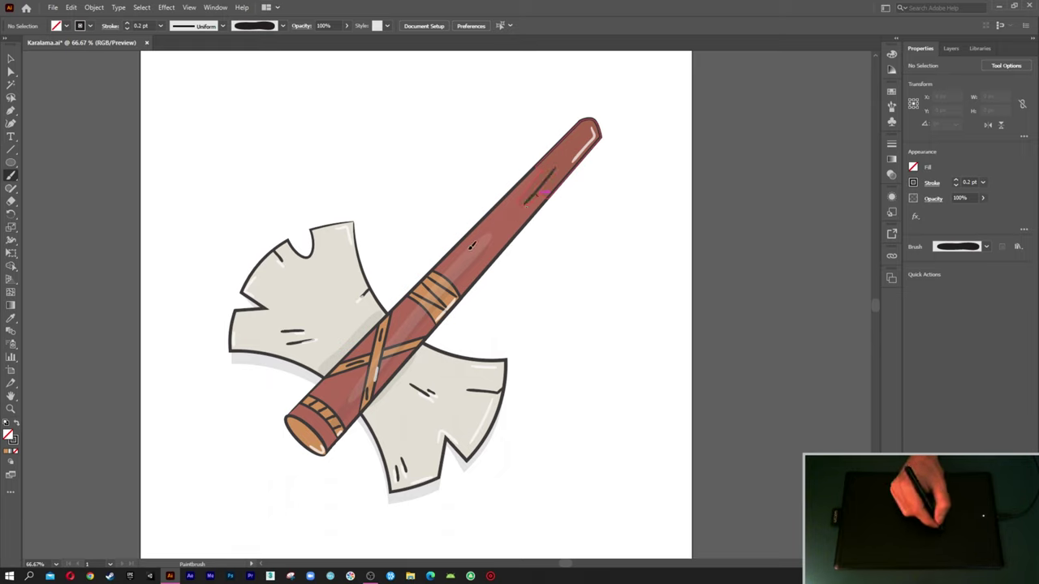
{"action": "key", "text": "ctrl+plus"}
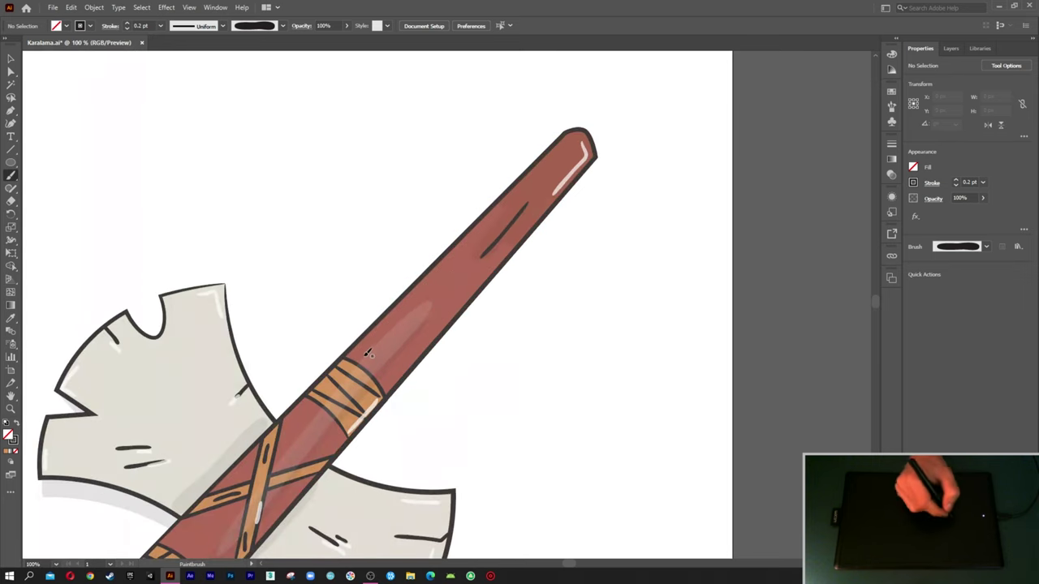
{"action": "left_click_drag", "start_coordinate": [374, 361], "coordinate": [451, 286]}
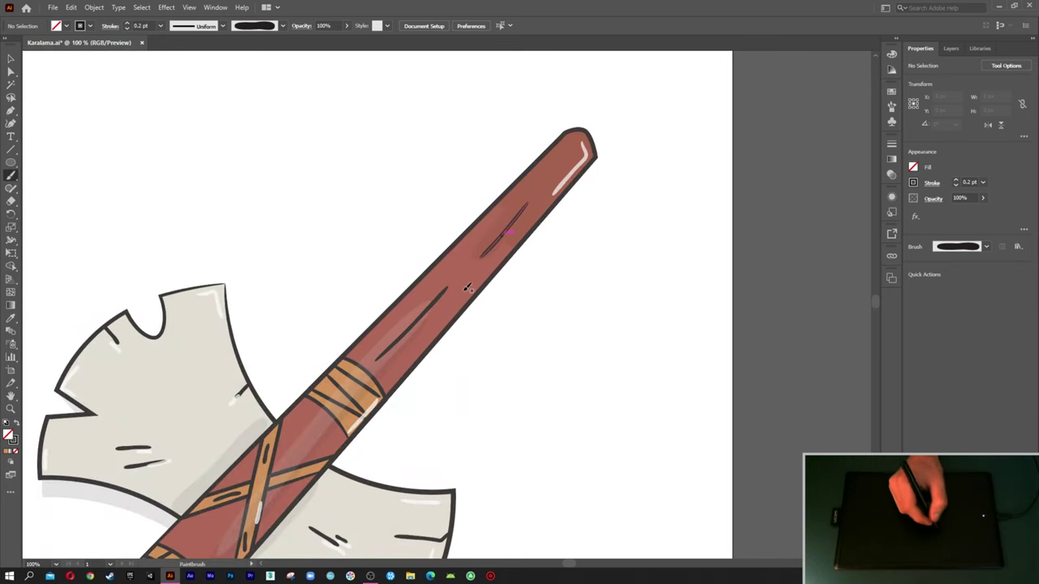
{"action": "left_click_drag", "start_coordinate": [438, 343], "coordinate": [480, 275]}
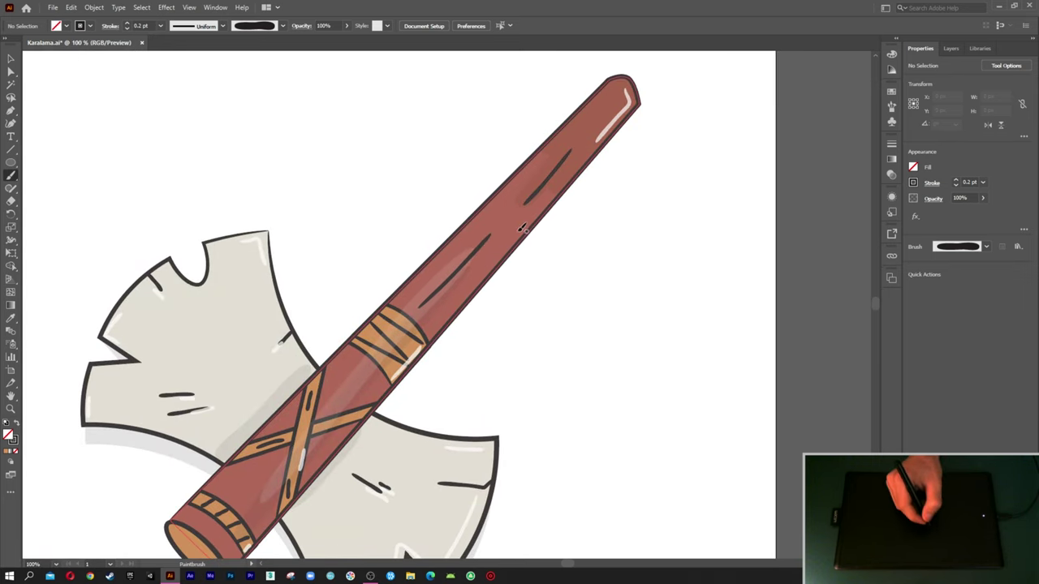
{"action": "left_click", "coordinate": [584, 109]}
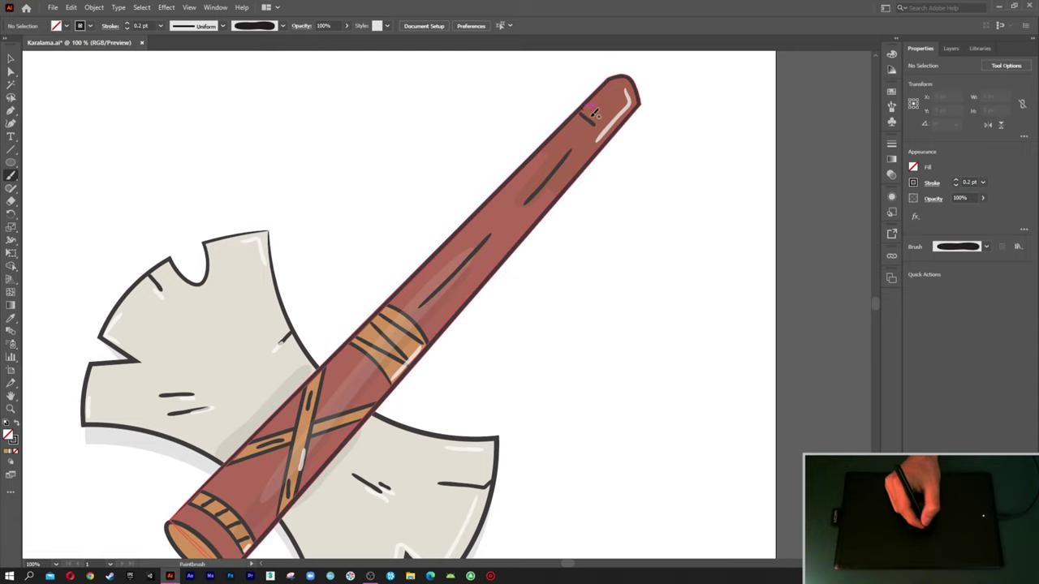
{"action": "left_click_drag", "start_coordinate": [522, 176], "coordinate": [568, 84]}
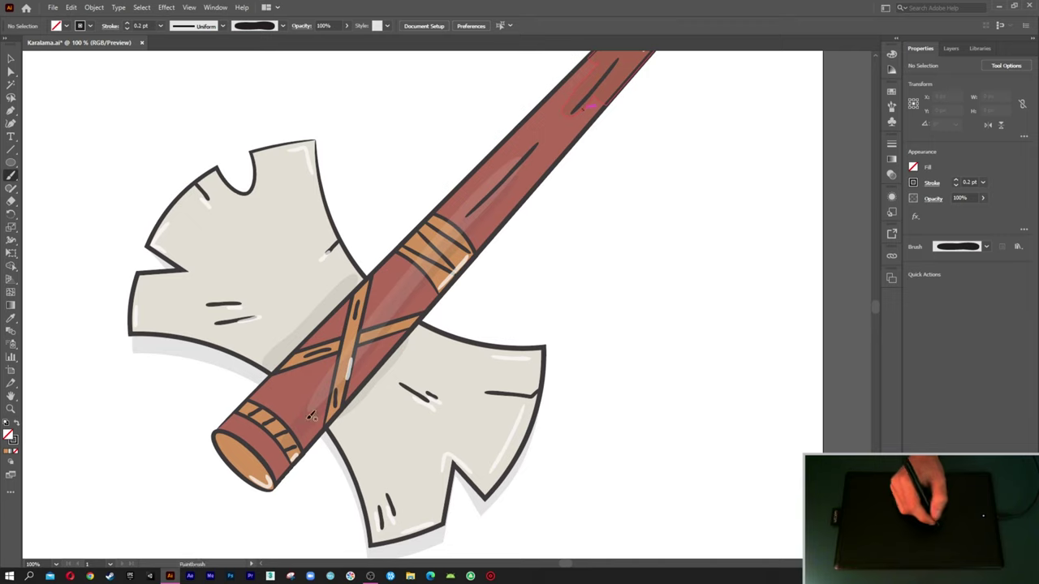
Step: Add dark lines on the crossed and upper wraps and a spiral grain on the end cap
{"action": "left_click_drag", "start_coordinate": [327, 362], "coordinate": [304, 373]}
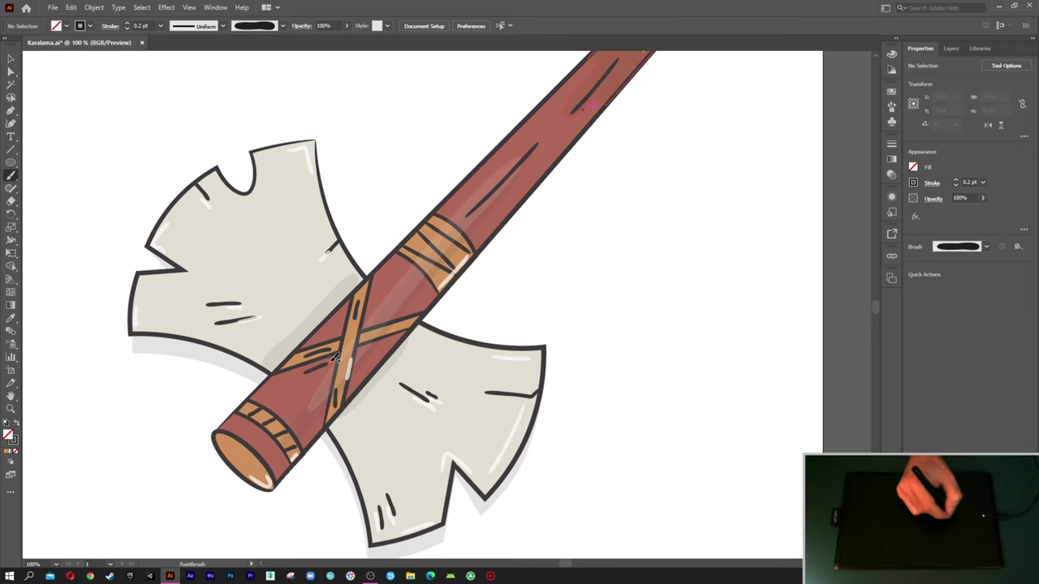
{"action": "left_click_drag", "start_coordinate": [397, 266], "coordinate": [422, 292]}
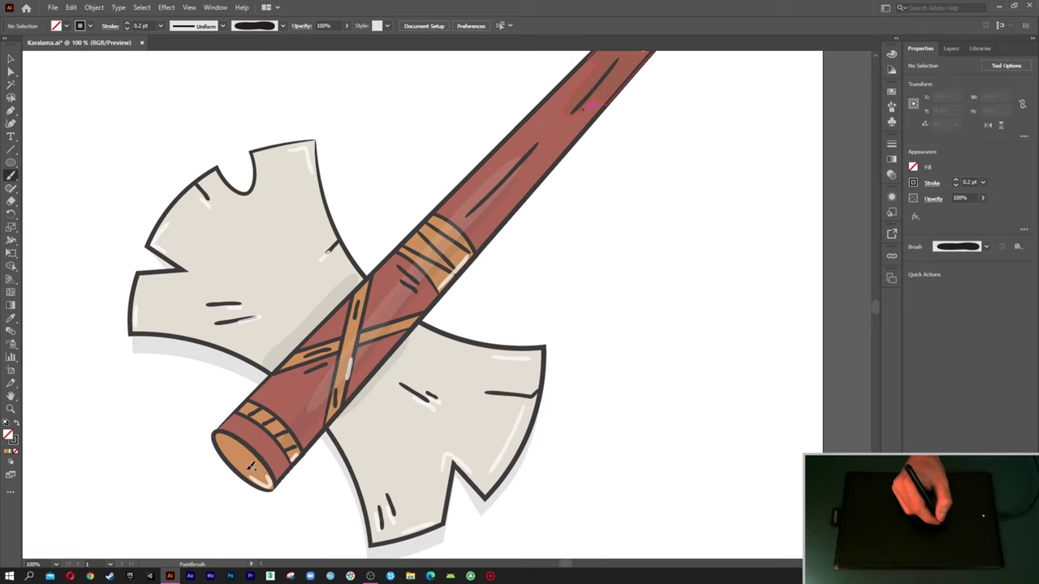
{"action": "left_click_drag", "start_coordinate": [233, 441], "coordinate": [247, 458]}
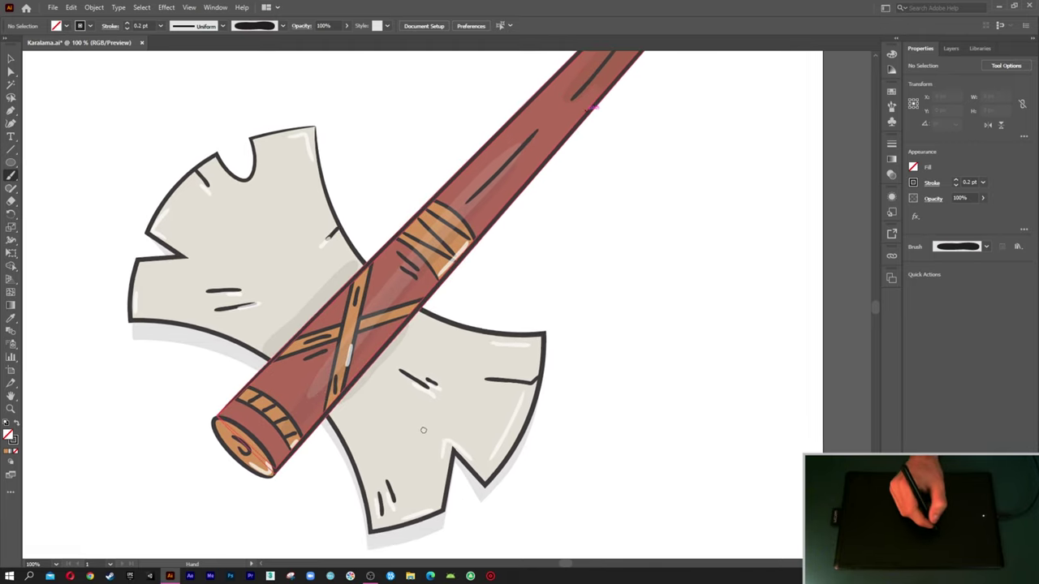
{"action": "scroll", "coordinate": [365, 438], "scroll_direction": "up", "scroll_amount": 2}
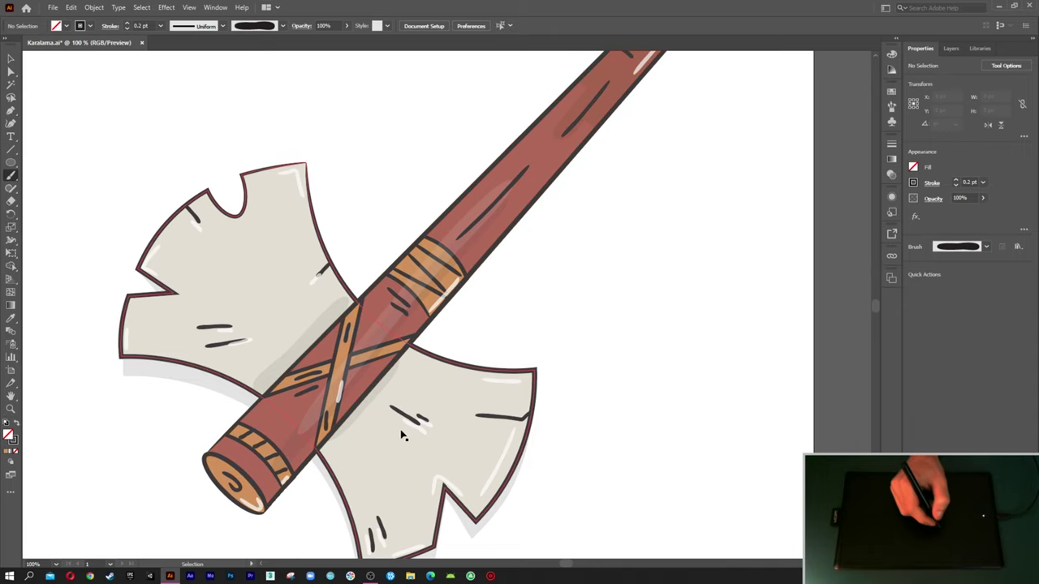
{"action": "key", "text": "ctrl+minus"}
Step: Select all the artwork, scale the axe up and nudge it slightly left and down
{"action": "key", "text": "v"}
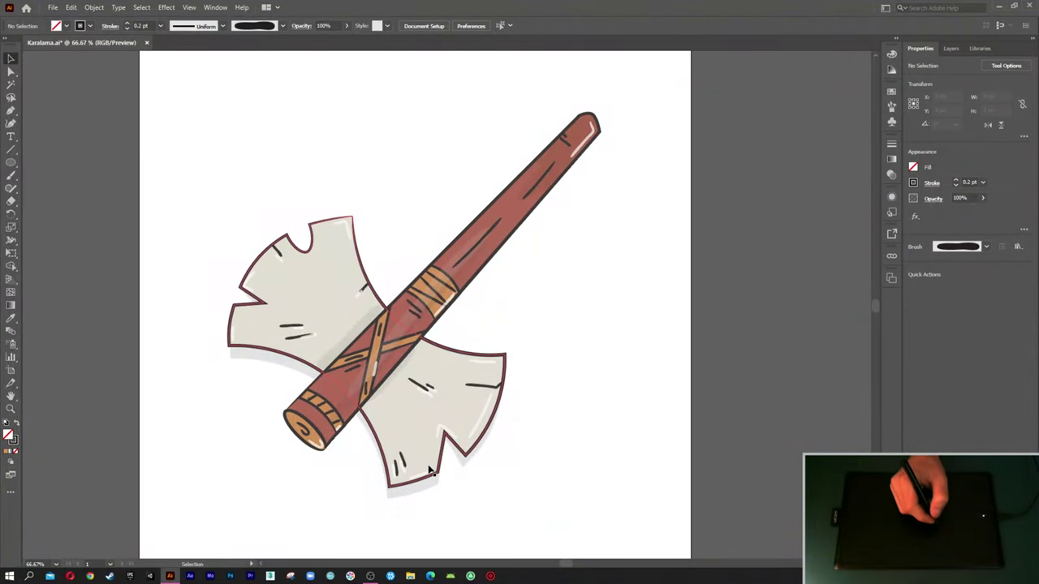
{"action": "key", "text": "ctrl+a"}
{"action": "key", "text": "ctrl+minus"}
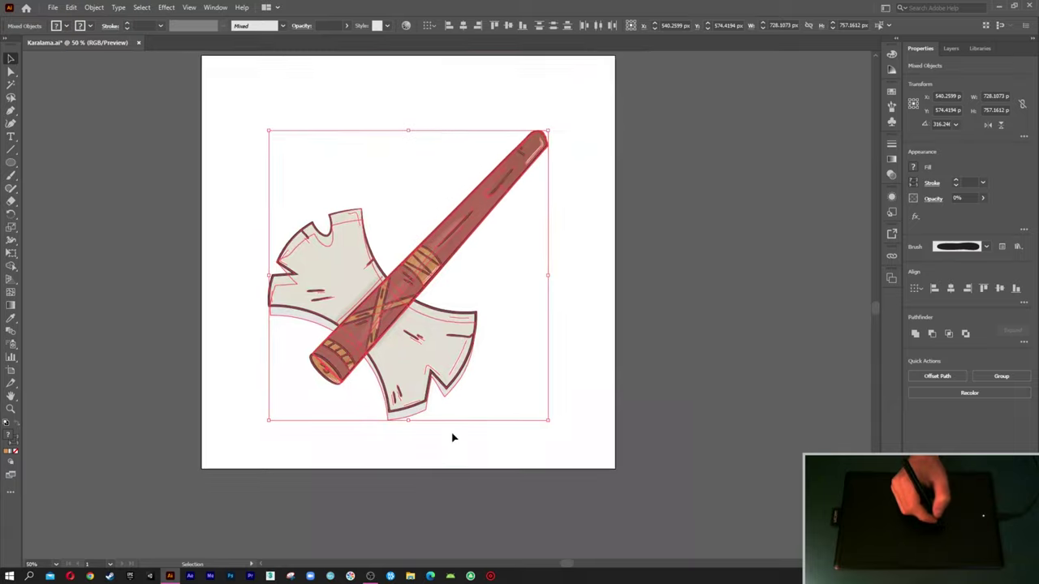
{"action": "scroll", "coordinate": [475, 403], "scroll_direction": "up", "scroll_amount": 1}
{"action": "scroll", "coordinate": [487, 389], "scroll_direction": "up", "scroll_amount": 2}
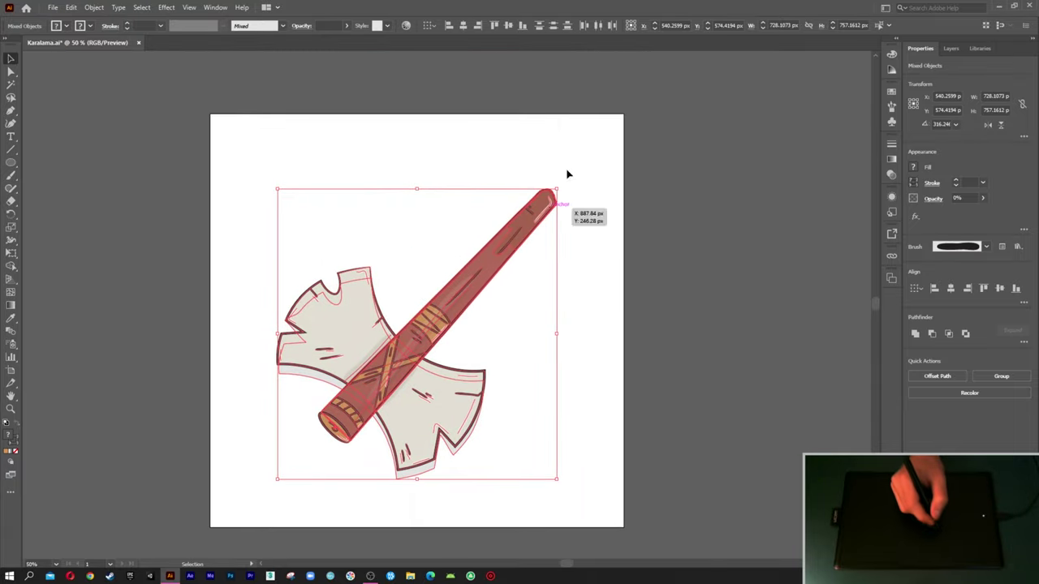
{"action": "left_click_drag", "start_coordinate": [557, 189], "coordinate": [605, 143]}
{"action": "left_click_drag", "start_coordinate": [514, 246], "coordinate": [496, 257]}
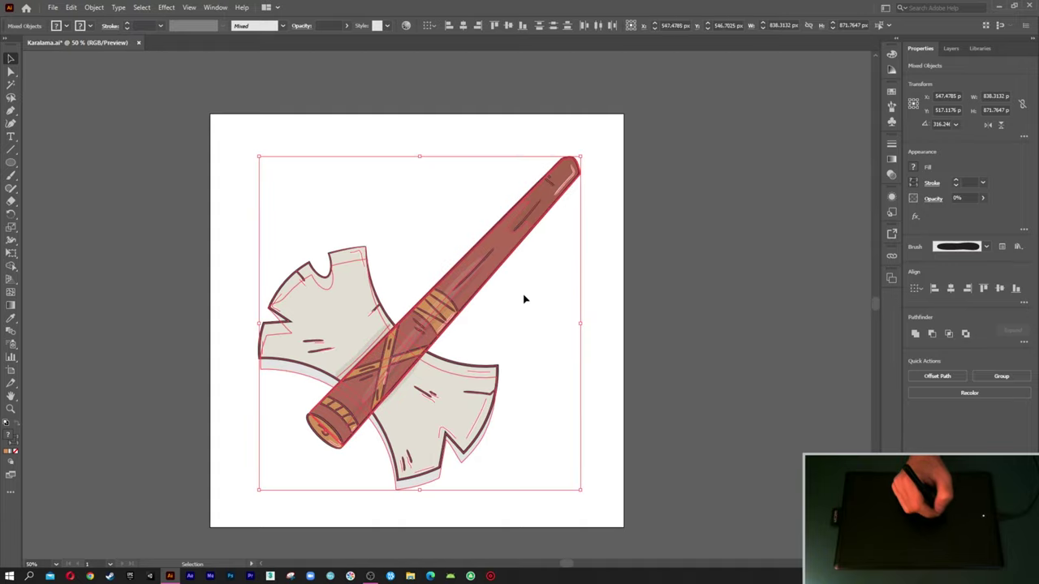